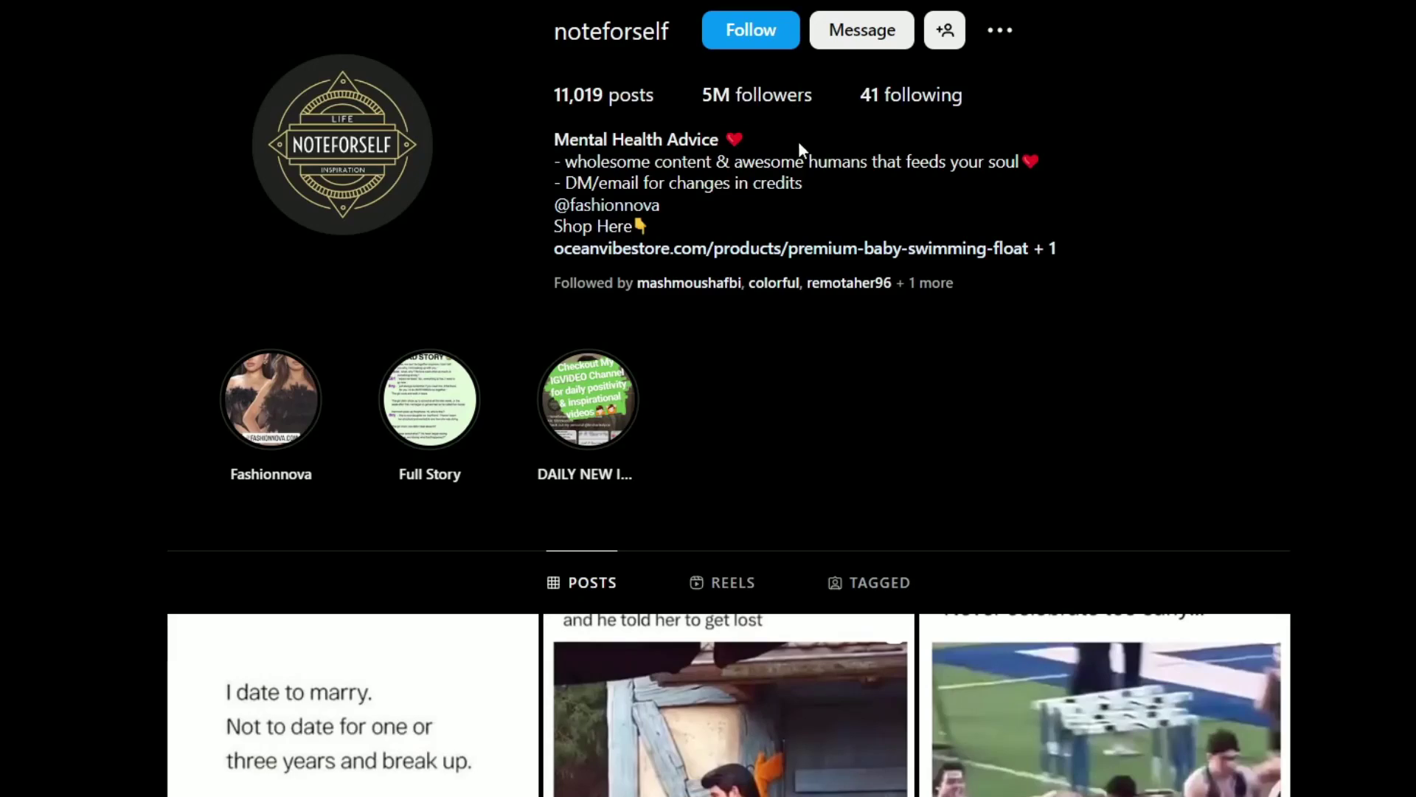
- Scroll through the Instagram quote profile's post grid looking for text-post ideas
{"action": "scroll", "coordinate": [798, 141], "scroll_direction": "down", "scroll_amount": 15}
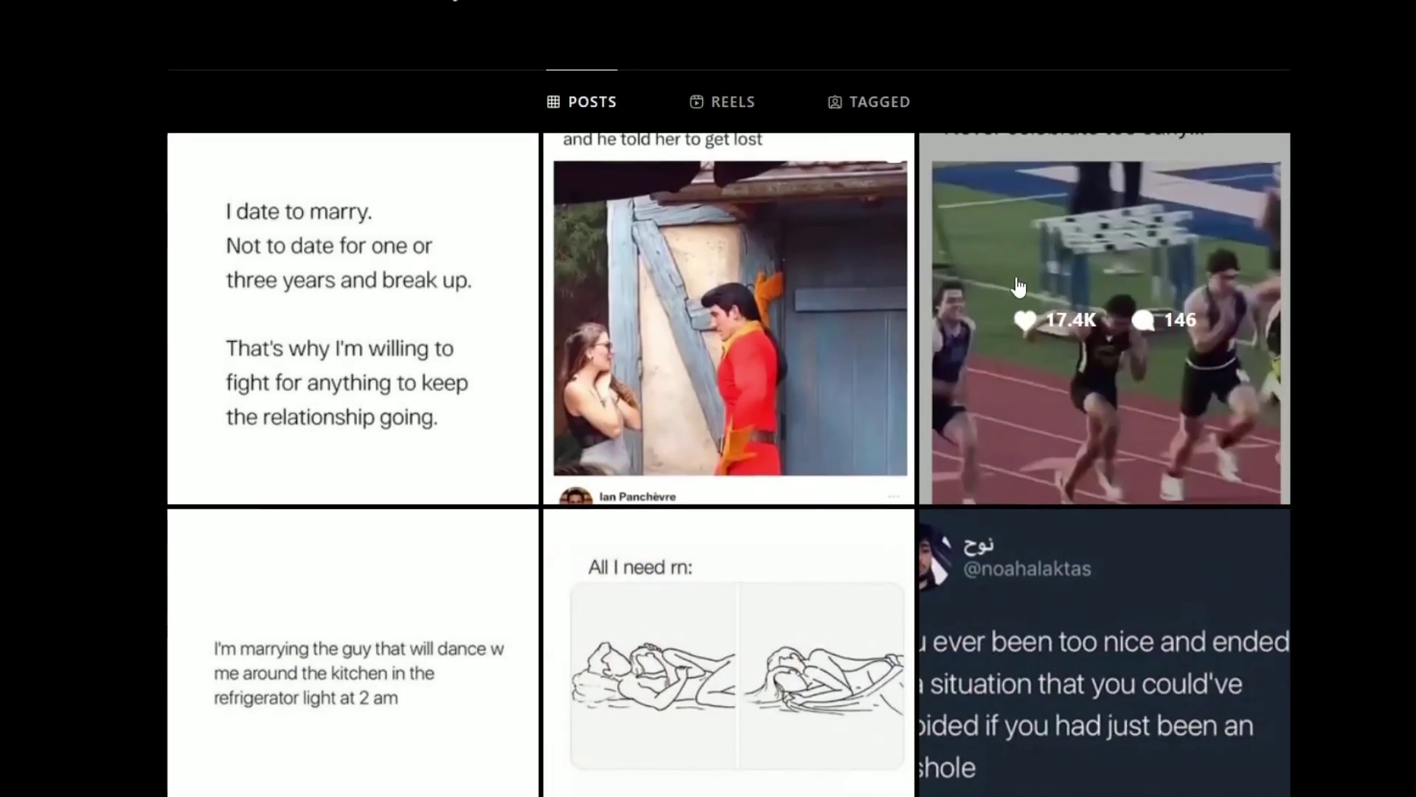
{"action": "scroll", "coordinate": [565, 528], "scroll_direction": "down", "scroll_amount": 8}
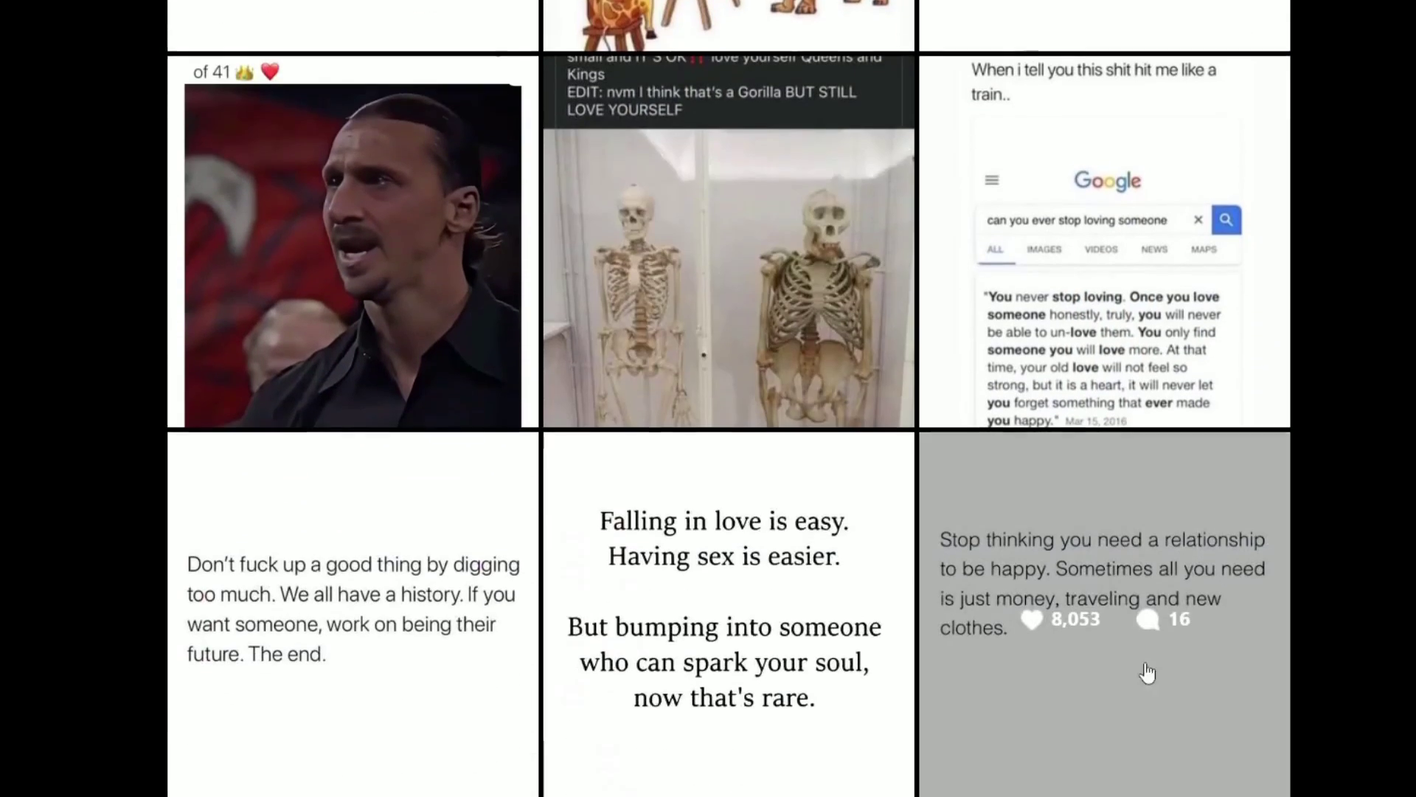
{"action": "scroll", "coordinate": [632, 514], "scroll_direction": "up", "scroll_amount": 15}
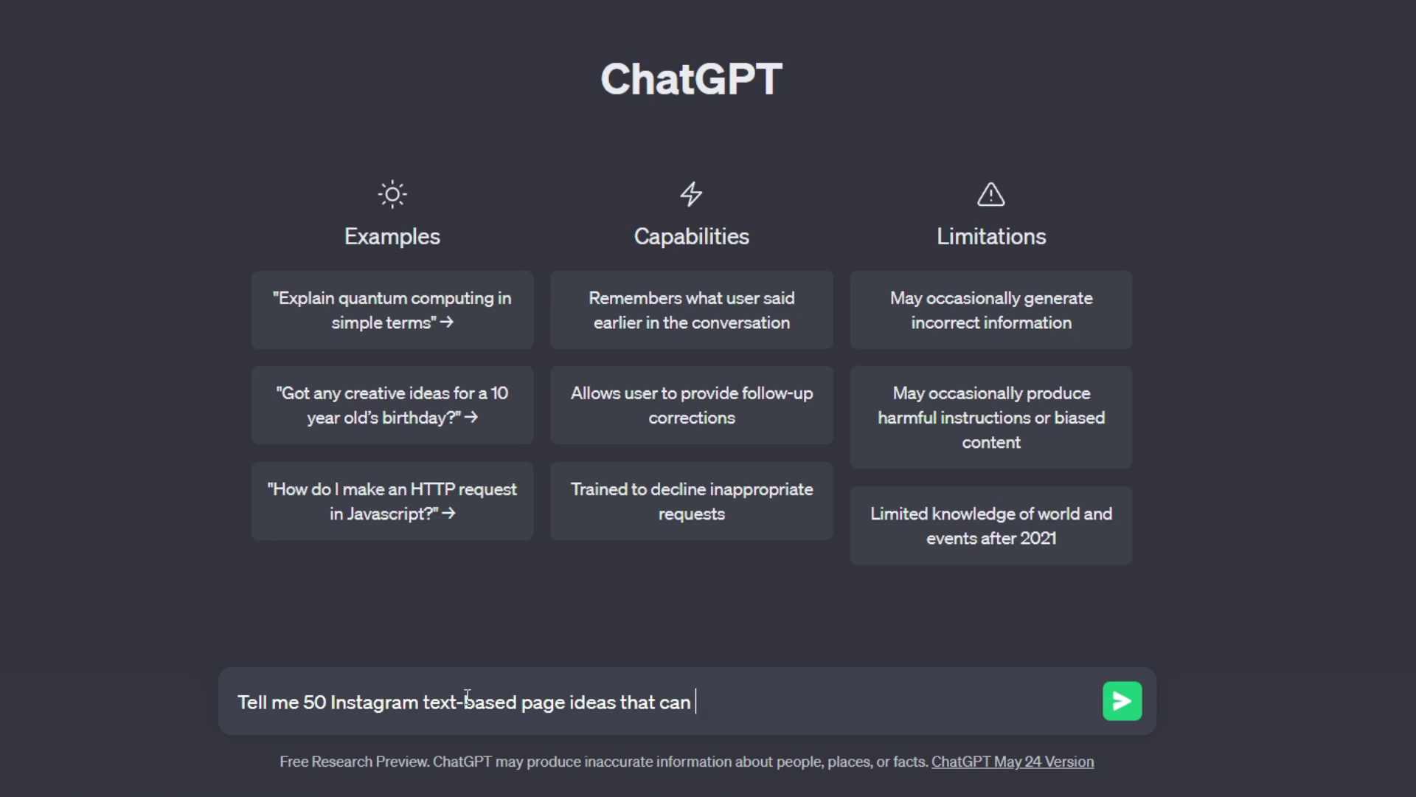
- Ask ChatGPT for 50 Instagram text-based page ideas, stopping the reply partway, and review it
{"action": "key", "text": "Return"}
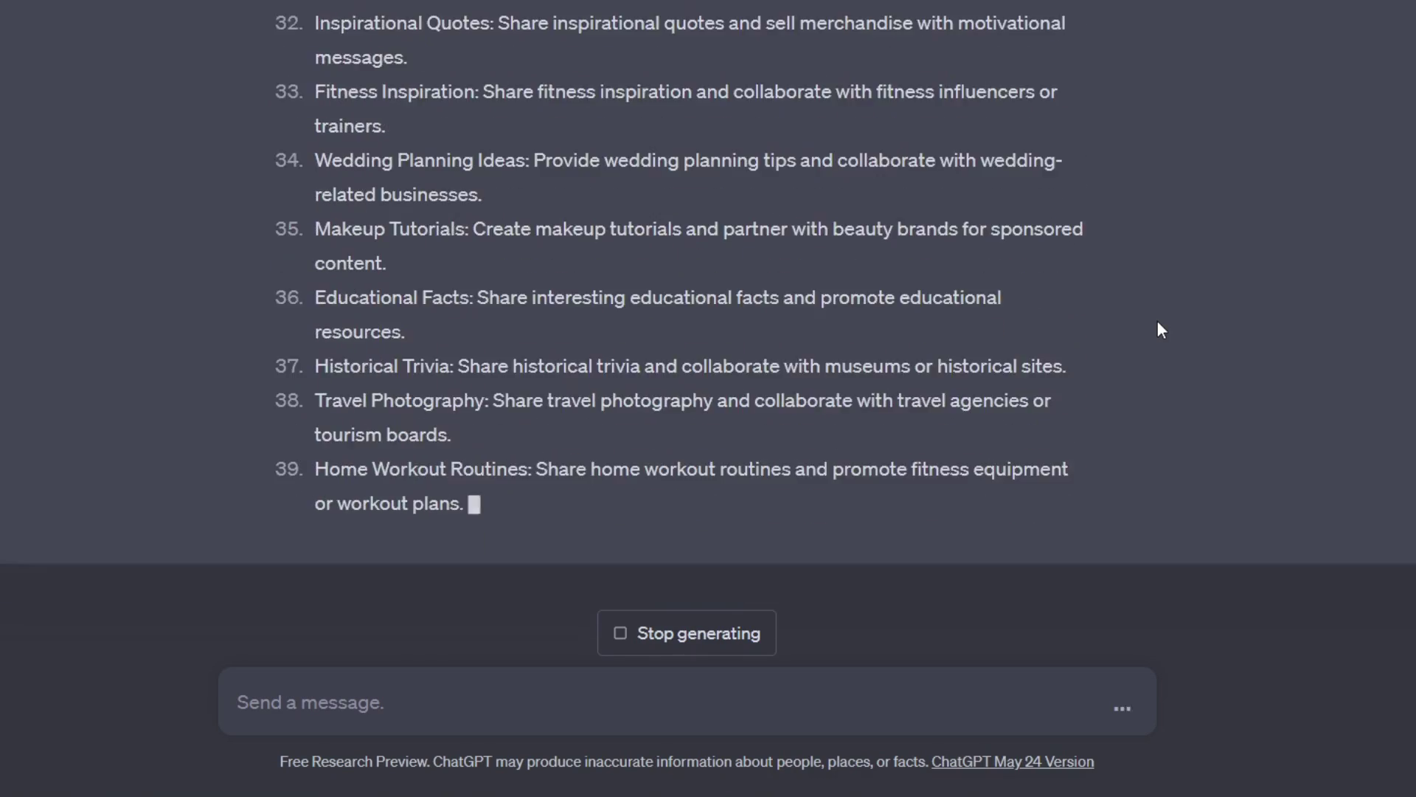
{"action": "left_click", "coordinate": [827, 632]}
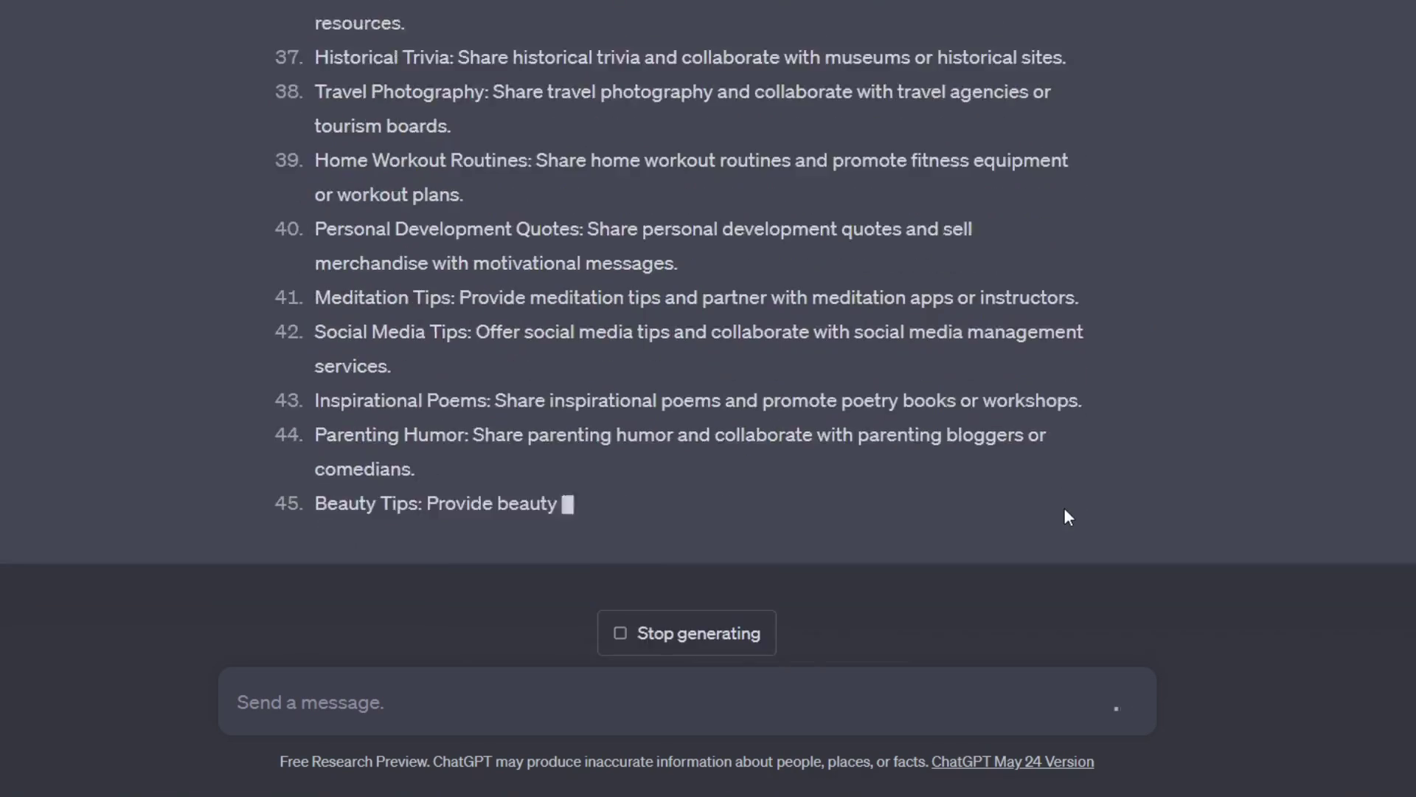
{"action": "scroll", "coordinate": [671, 335], "scroll_direction": "up", "scroll_amount": 20}
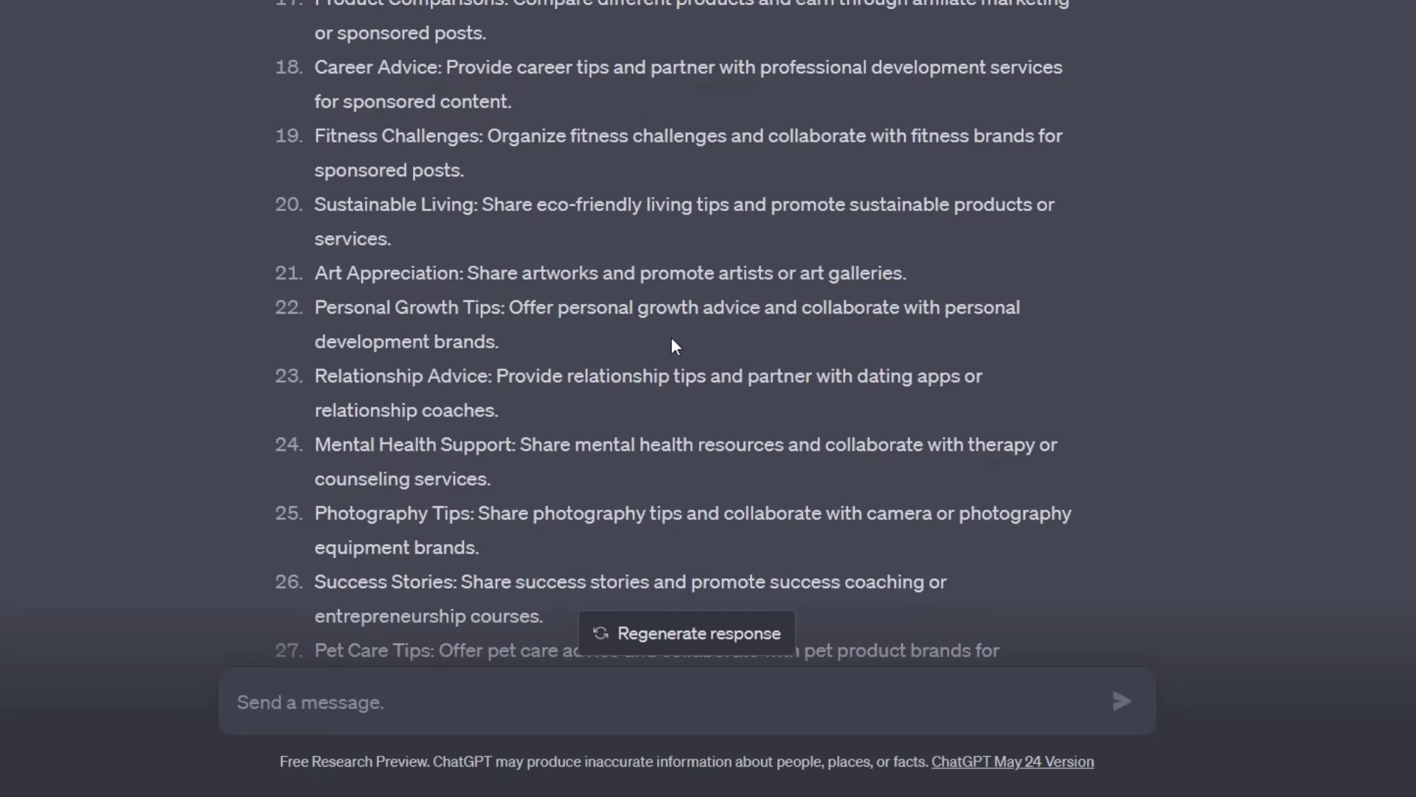
{"action": "scroll", "coordinate": [370, 144], "scroll_direction": "up", "scroll_amount": 5}
{"action": "scroll", "coordinate": [522, 123], "scroll_direction": "down", "scroll_amount": 1}
- Ask for self-care and mindfulness page name ideas, correcting 'mindfullness' to 'mindfulness'
{"action": "left_click", "coordinate": [431, 701]}
{"action": "type", "text": "Can you suggest a name for my instagram page about Selfcare and mindfullness te"}
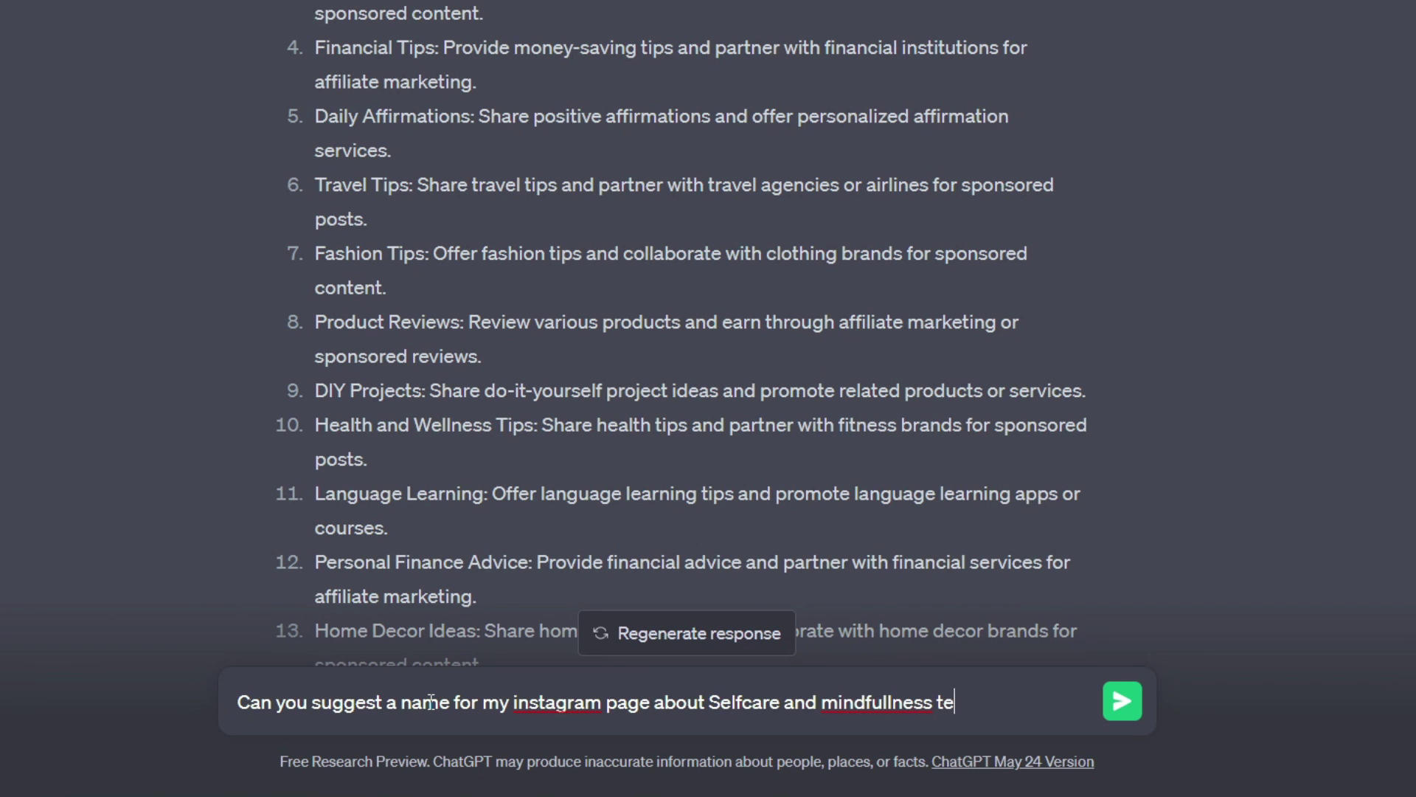
{"action": "right_click", "coordinate": [838, 705]}
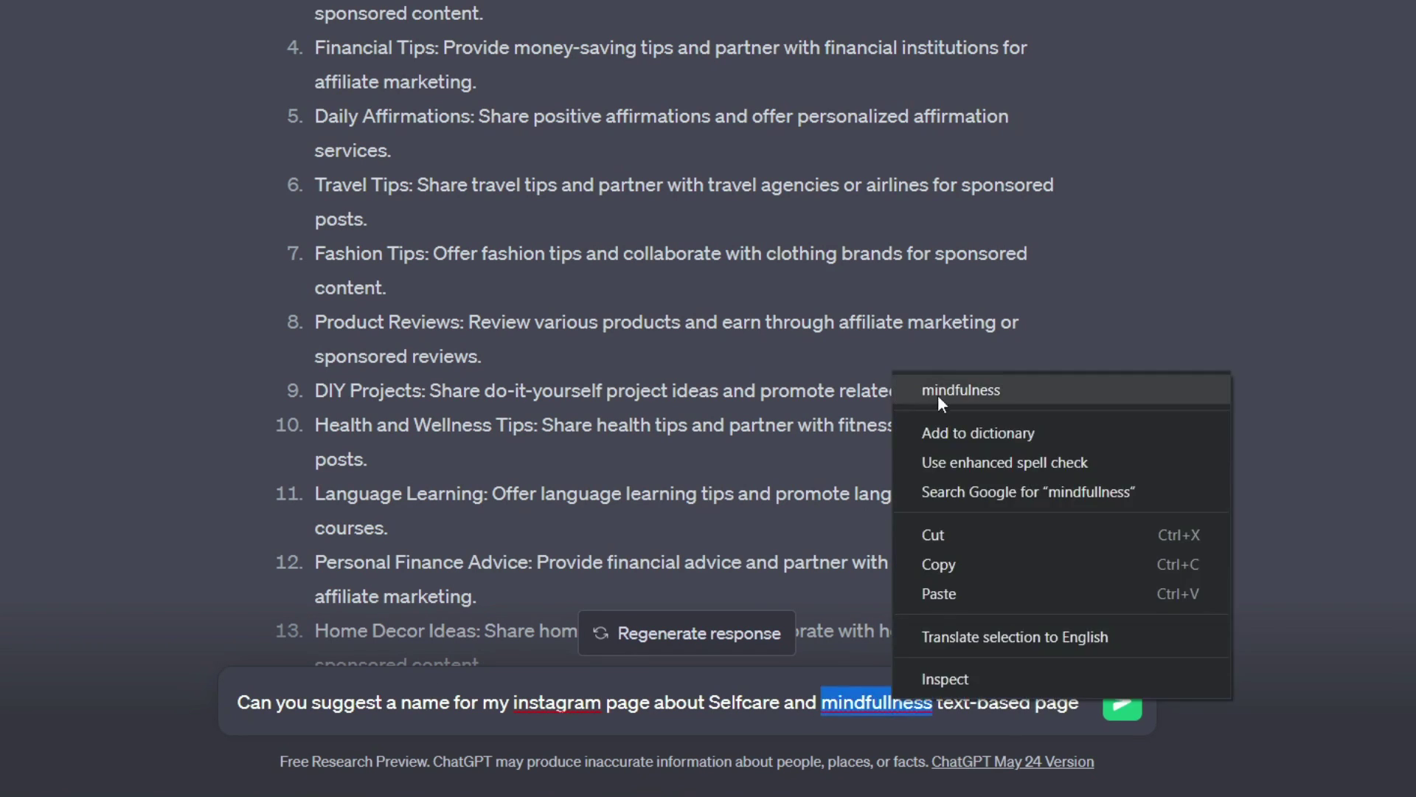
{"action": "left_click", "coordinate": [937, 391]}
{"action": "key", "text": "Return"}
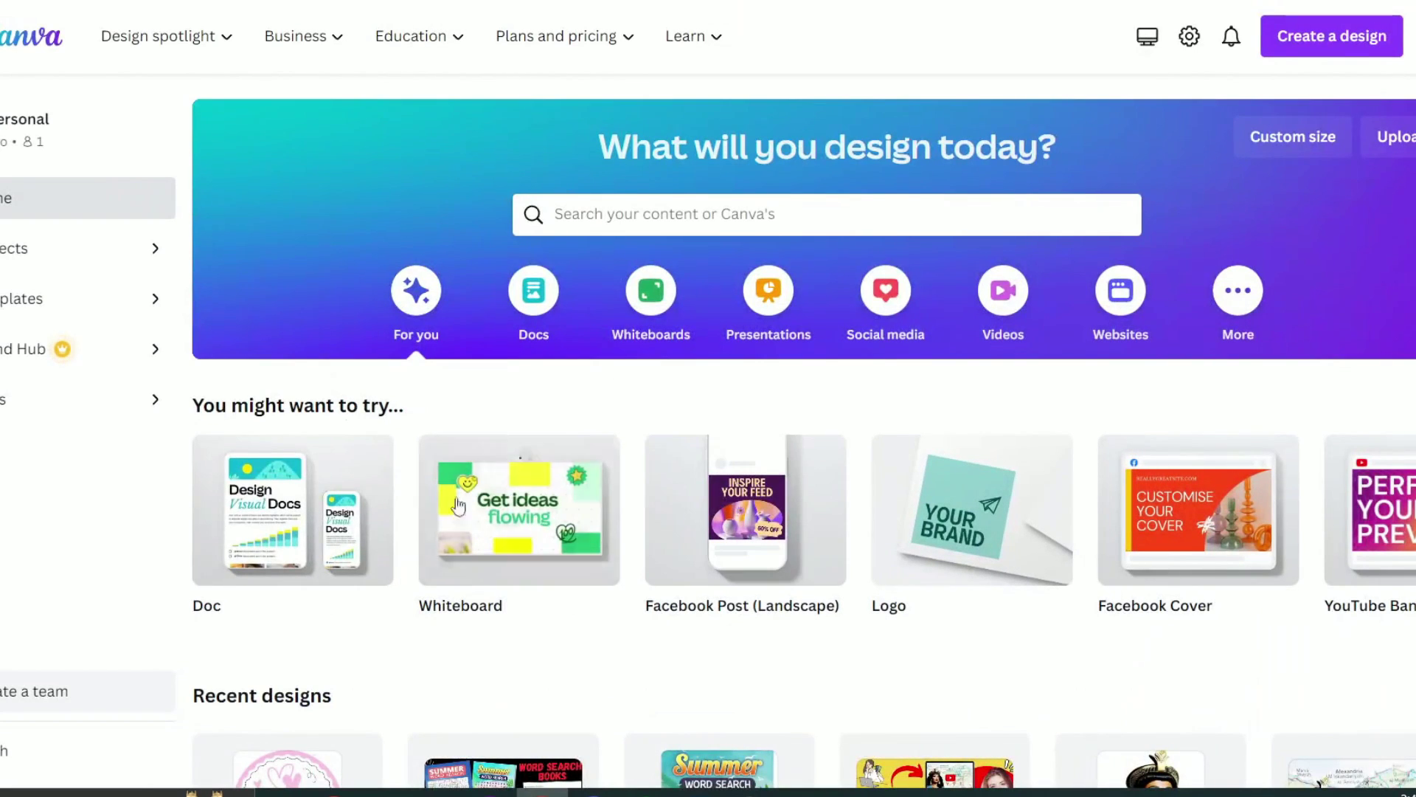
- Search Canva for 'instagram profile pic' and create a blank Instagram Profile Picture design
{"action": "left_click", "coordinate": [677, 214]}
{"action": "type", "text": "in"}
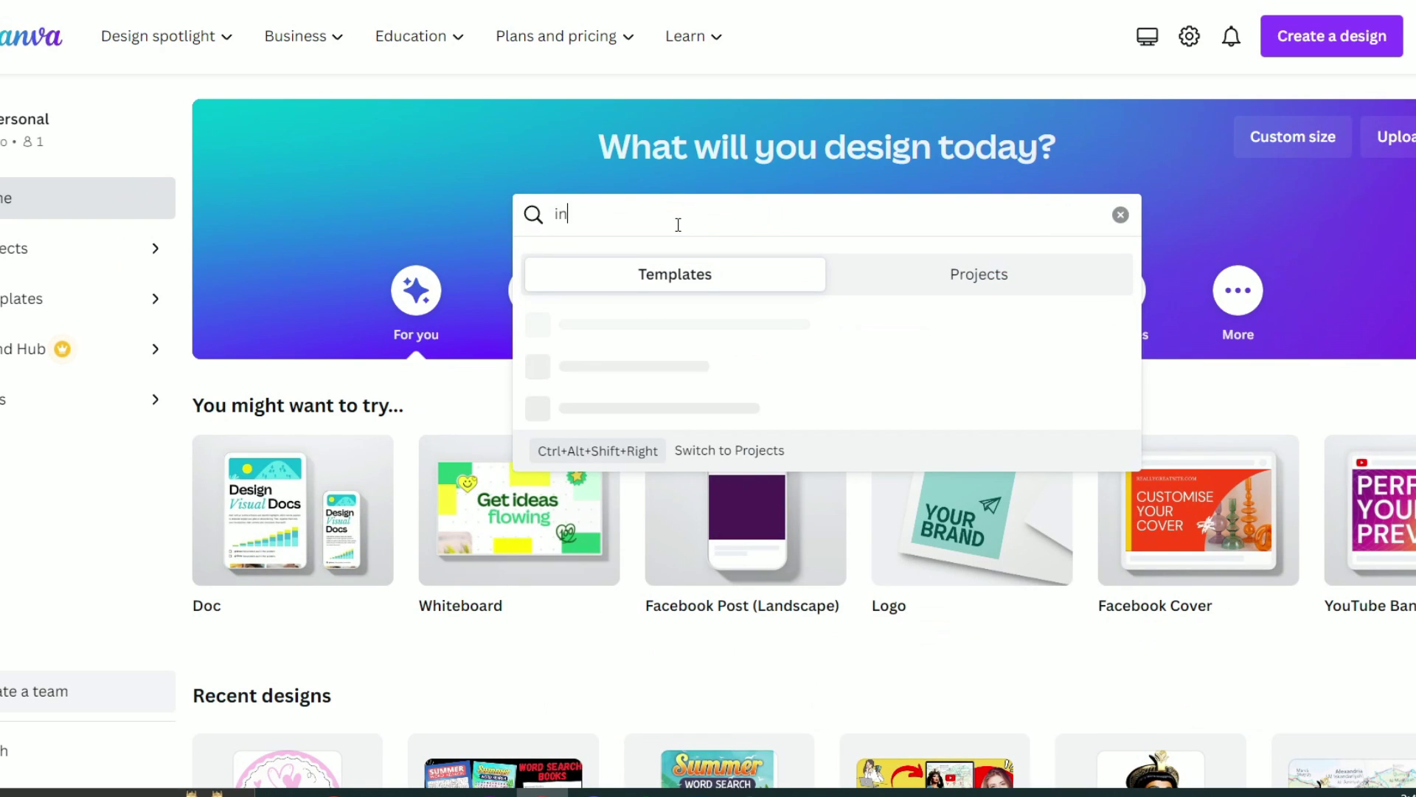
{"action": "type", "text": "stagram pro"}
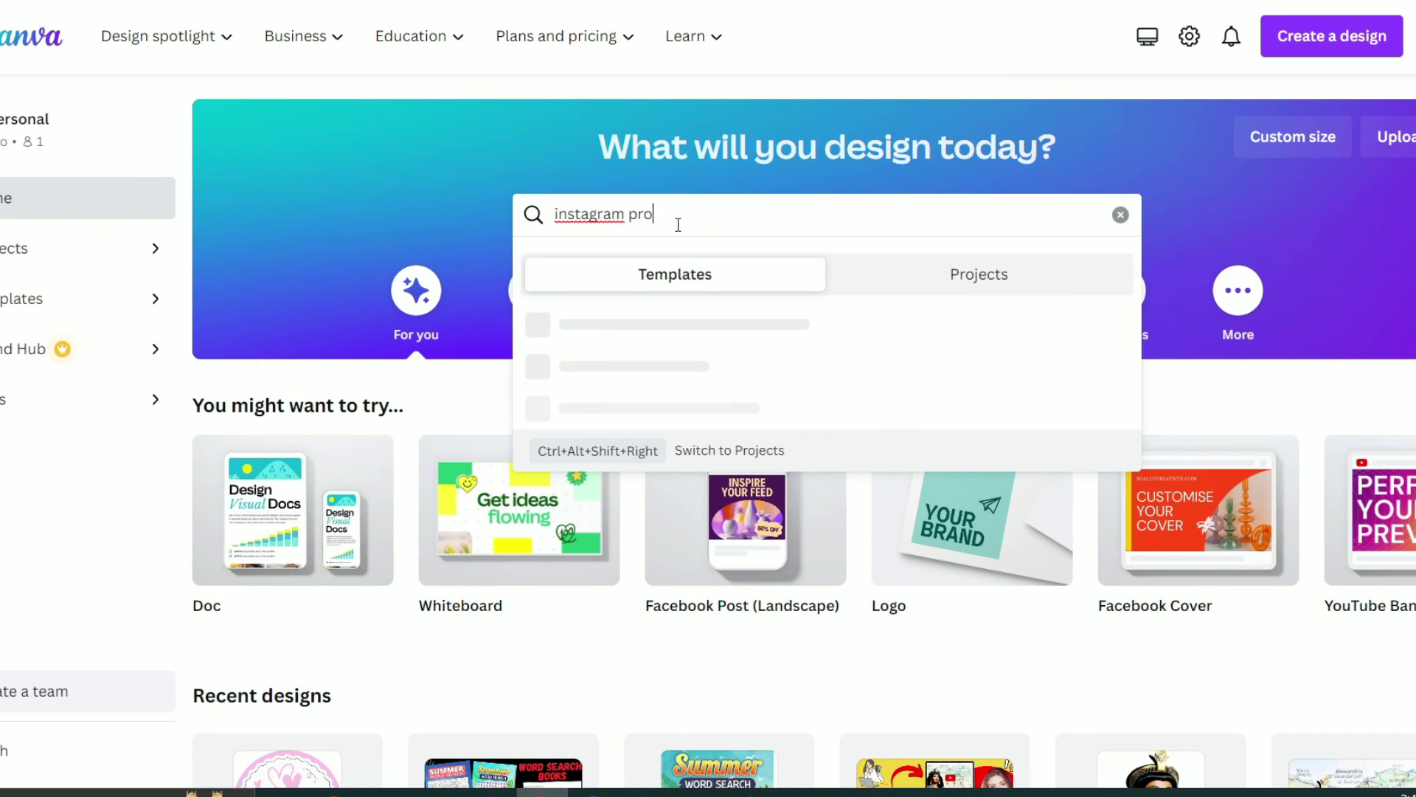
{"action": "type", "text": "file picture"}
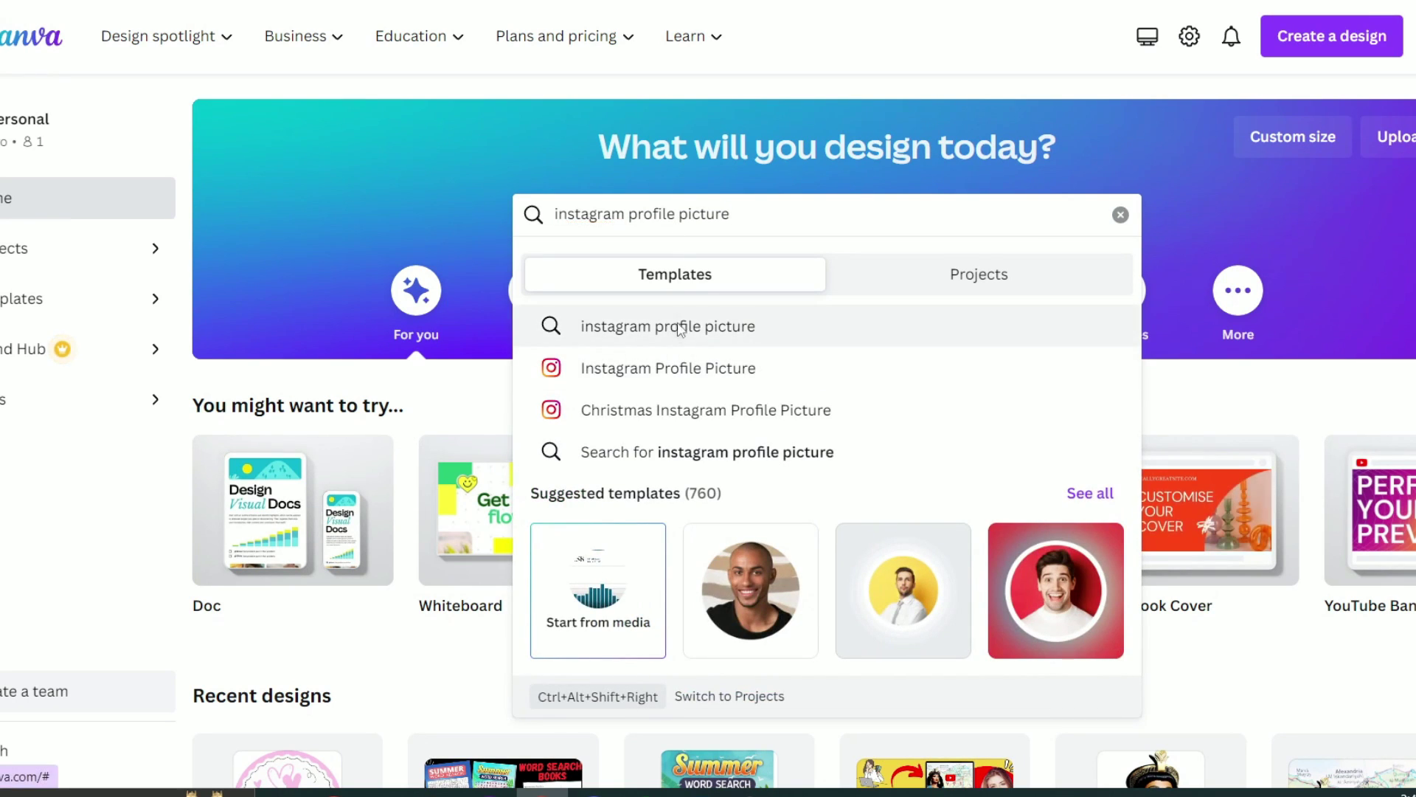
{"action": "left_click", "coordinate": [680, 329]}
{"action": "scroll", "coordinate": [562, 452], "scroll_direction": "down", "scroll_amount": 3}
{"action": "scroll", "coordinate": [443, 443], "scroll_direction": "up", "scroll_amount": 4}
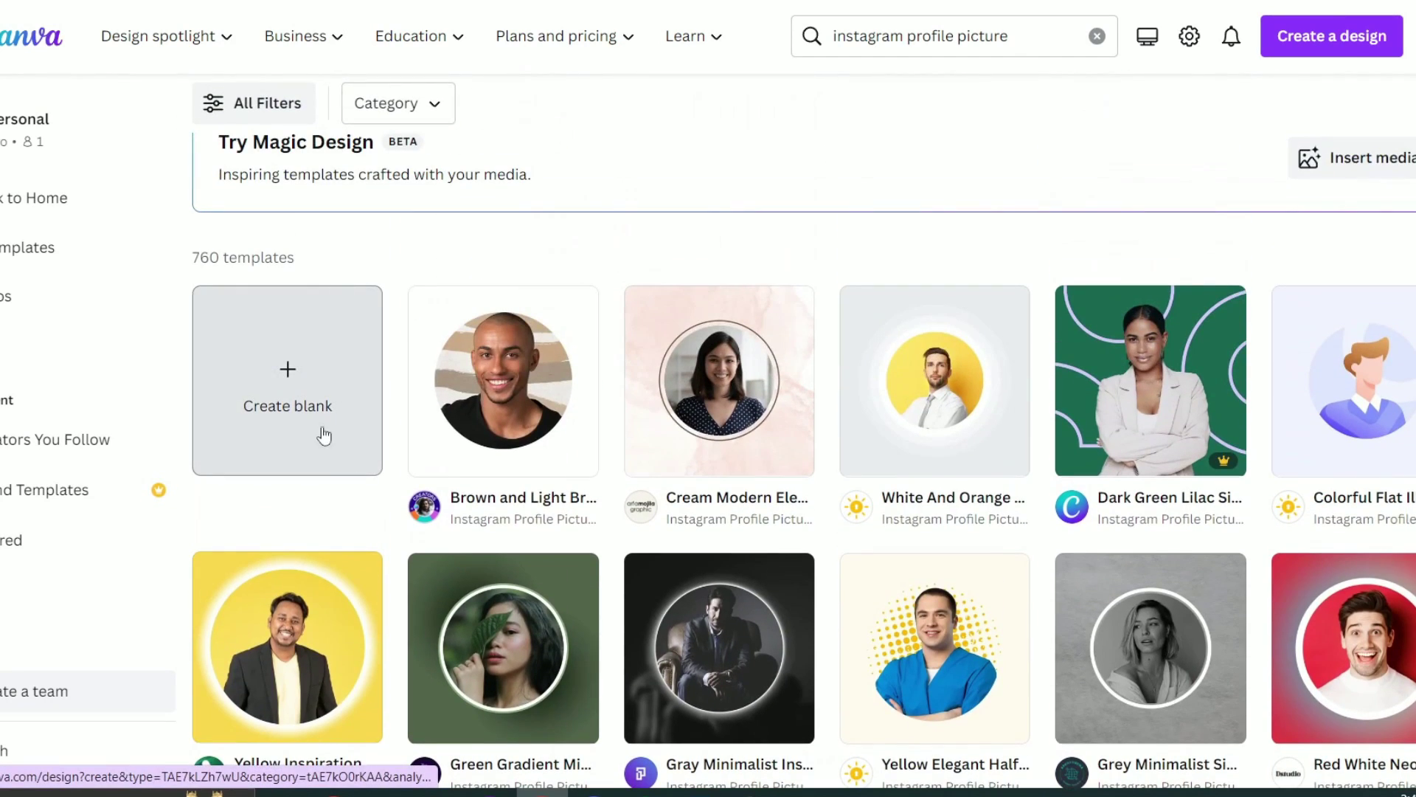
{"action": "left_click", "coordinate": [295, 369]}
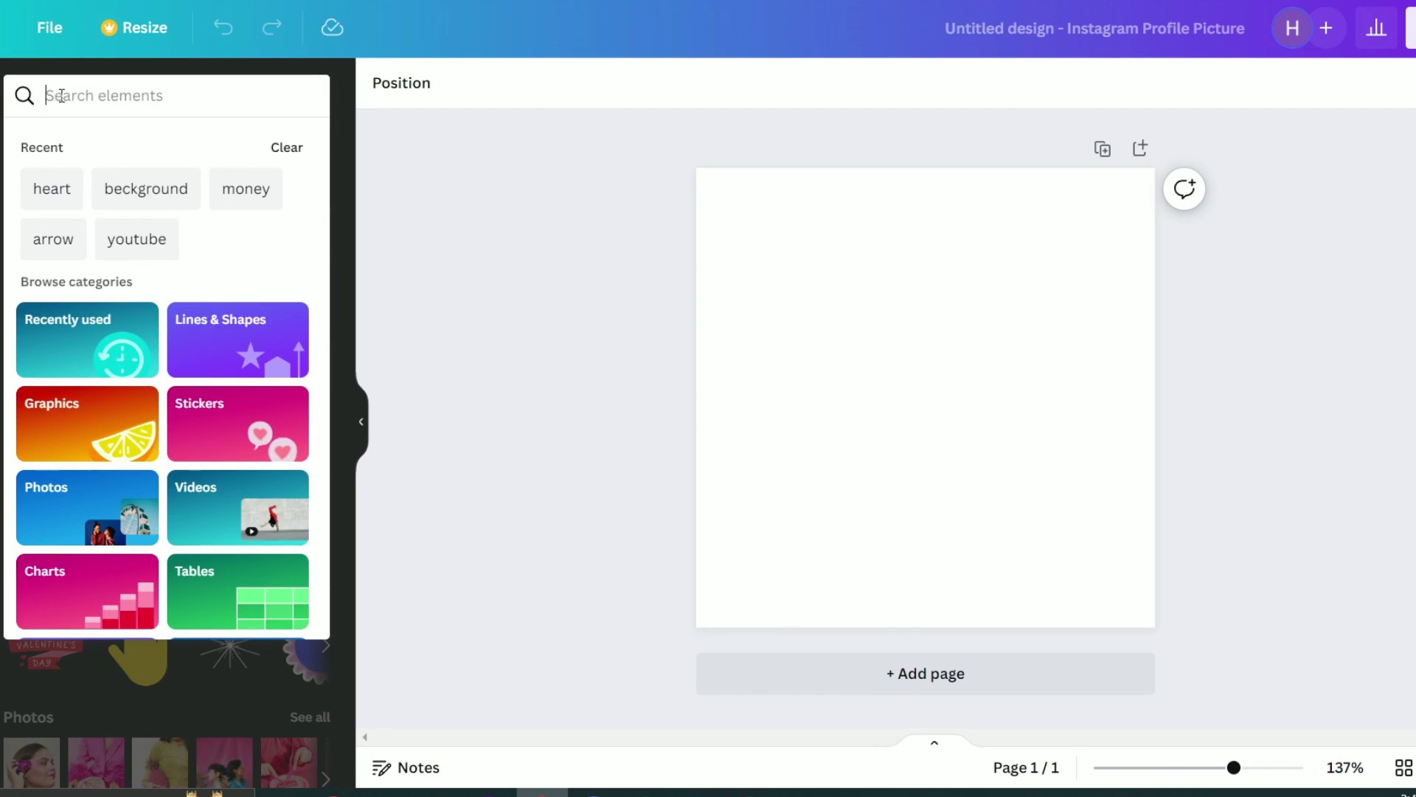
- Add the meditating-girl graphic from a 'mindful' graphics search, enlarge it and centre it
{"action": "type", "text": "mindful"}
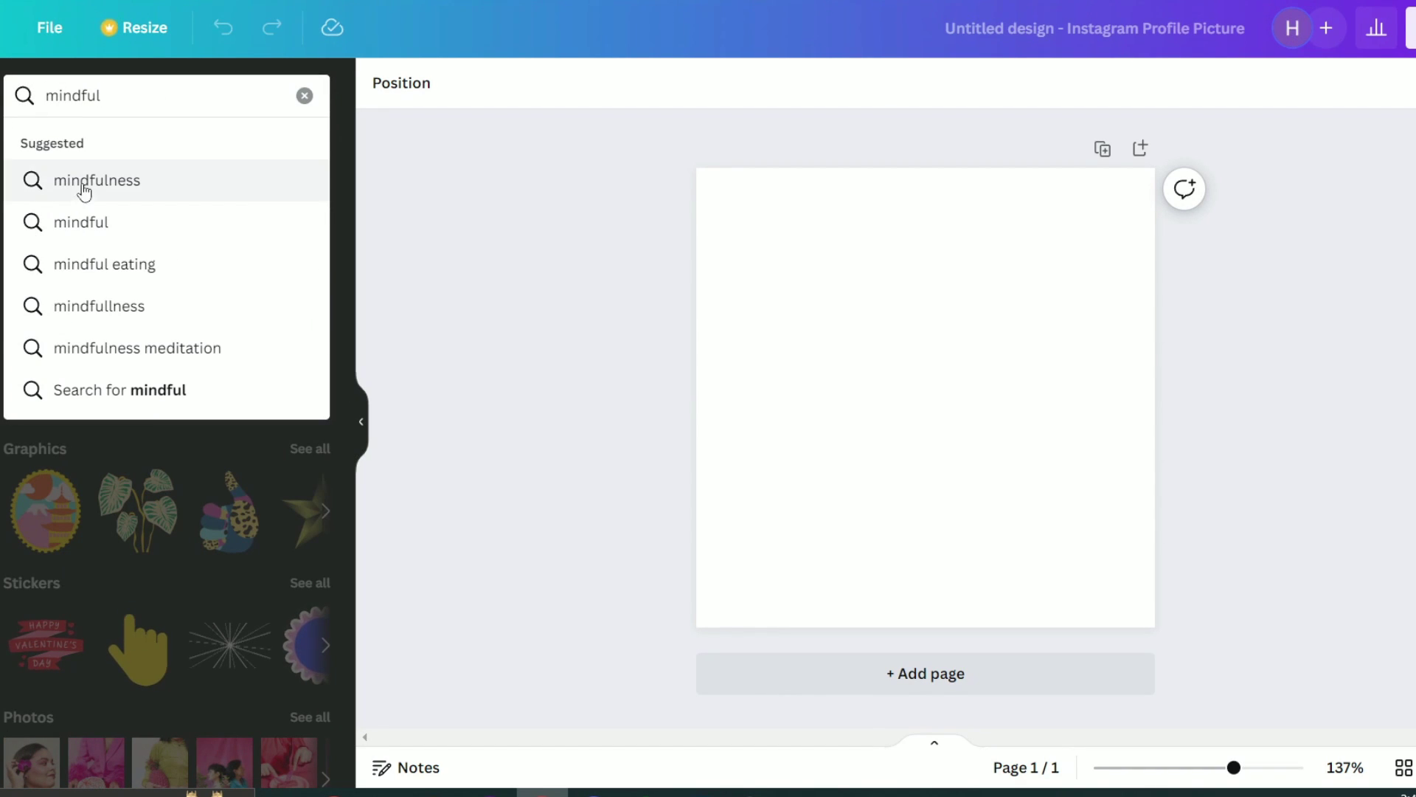
{"action": "left_click", "coordinate": [84, 188]}
{"action": "left_click", "coordinate": [310, 255]}
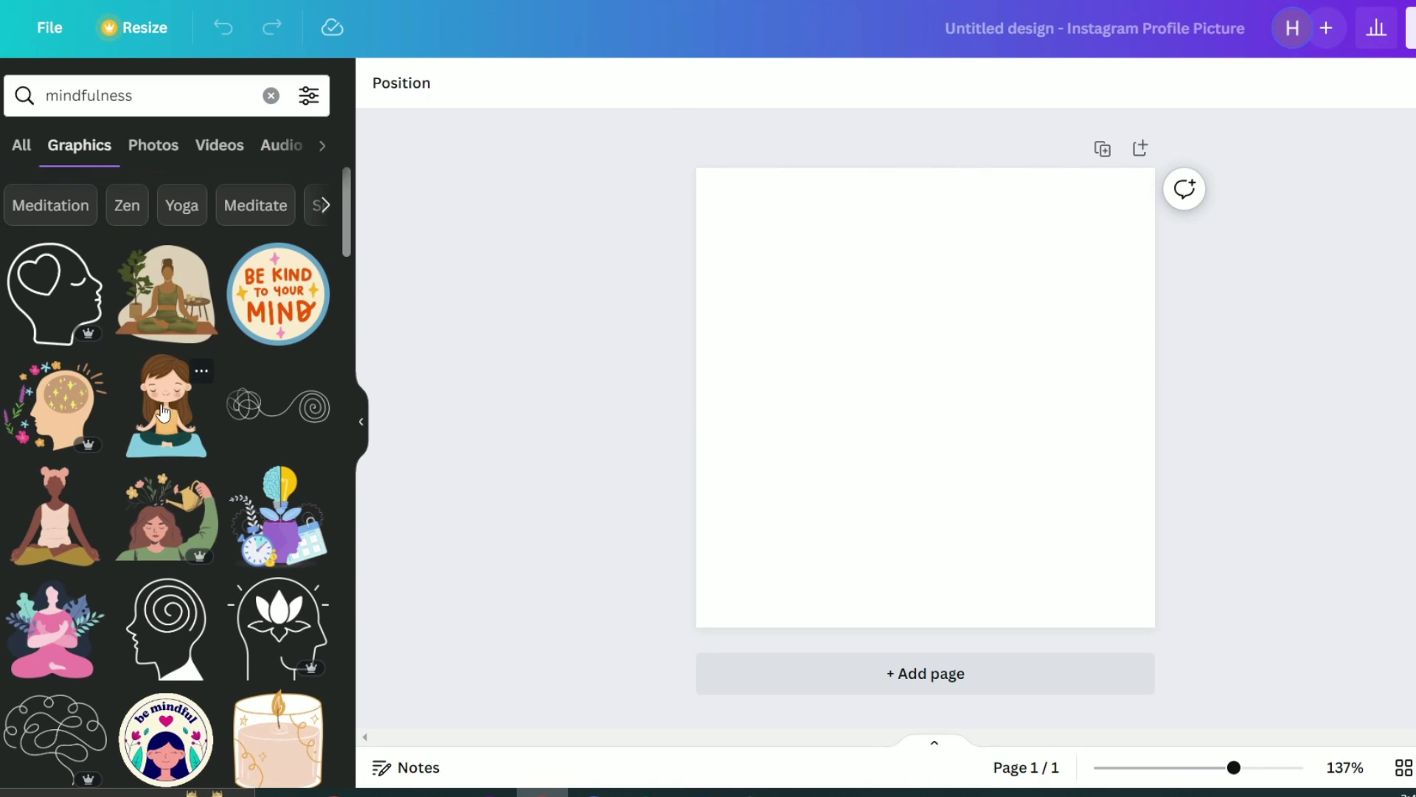
{"action": "left_click", "coordinate": [177, 431]}
{"action": "left_click_drag", "start_coordinate": [940, 444], "coordinate": [917, 408]}
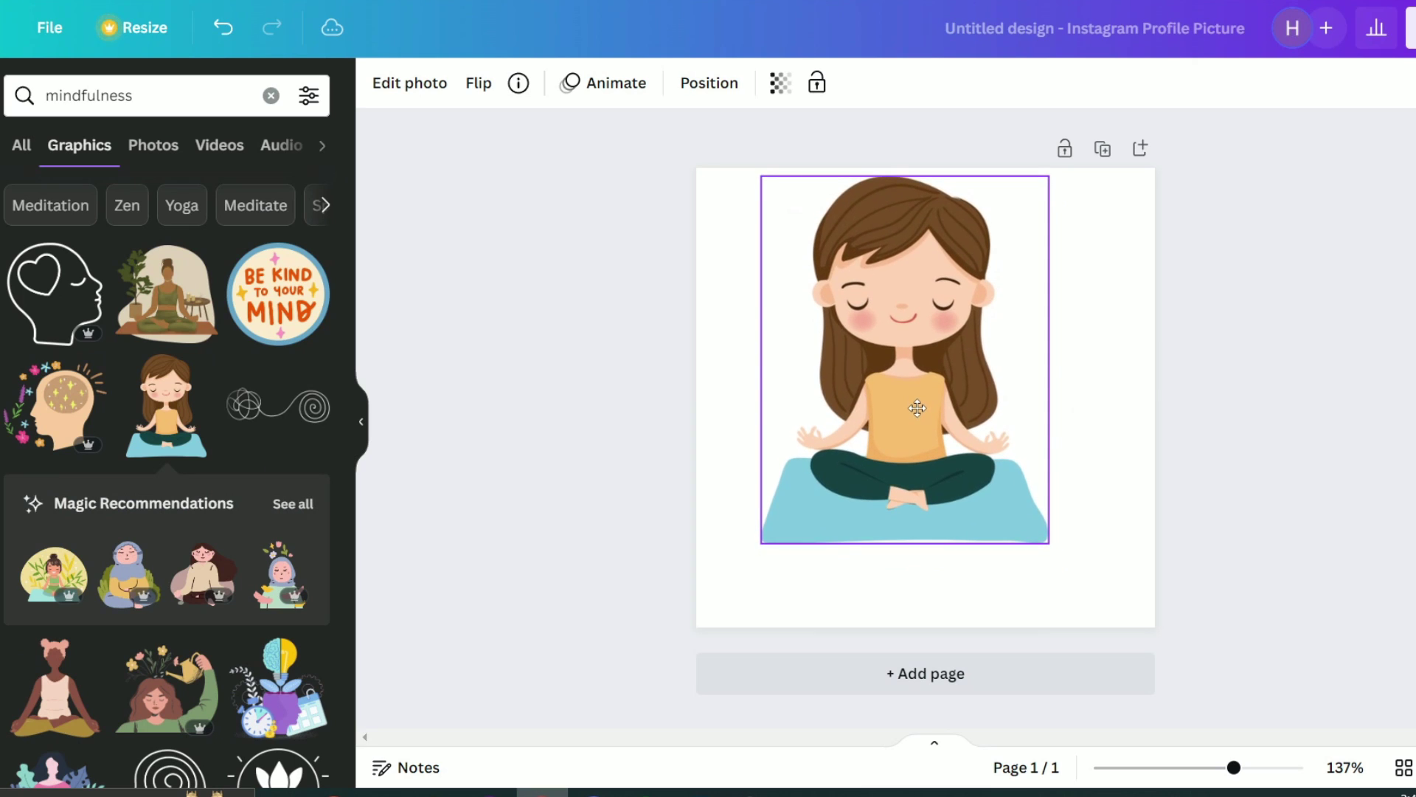
{"action": "left_click_drag", "start_coordinate": [1050, 546], "coordinate": [1063, 563]}
{"action": "left_click_drag", "start_coordinate": [970, 484], "coordinate": [980, 481]}
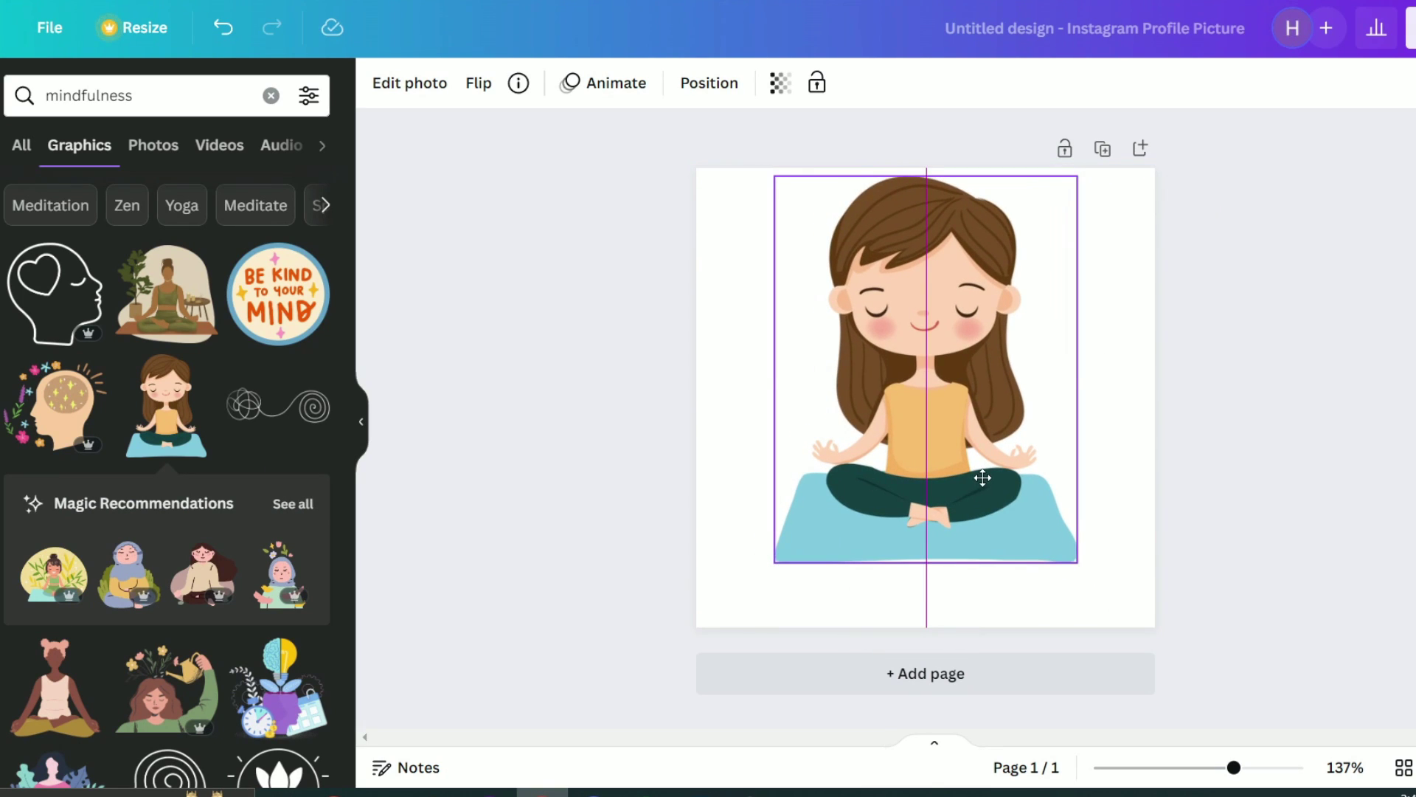
{"action": "left_click", "coordinate": [1250, 520]}
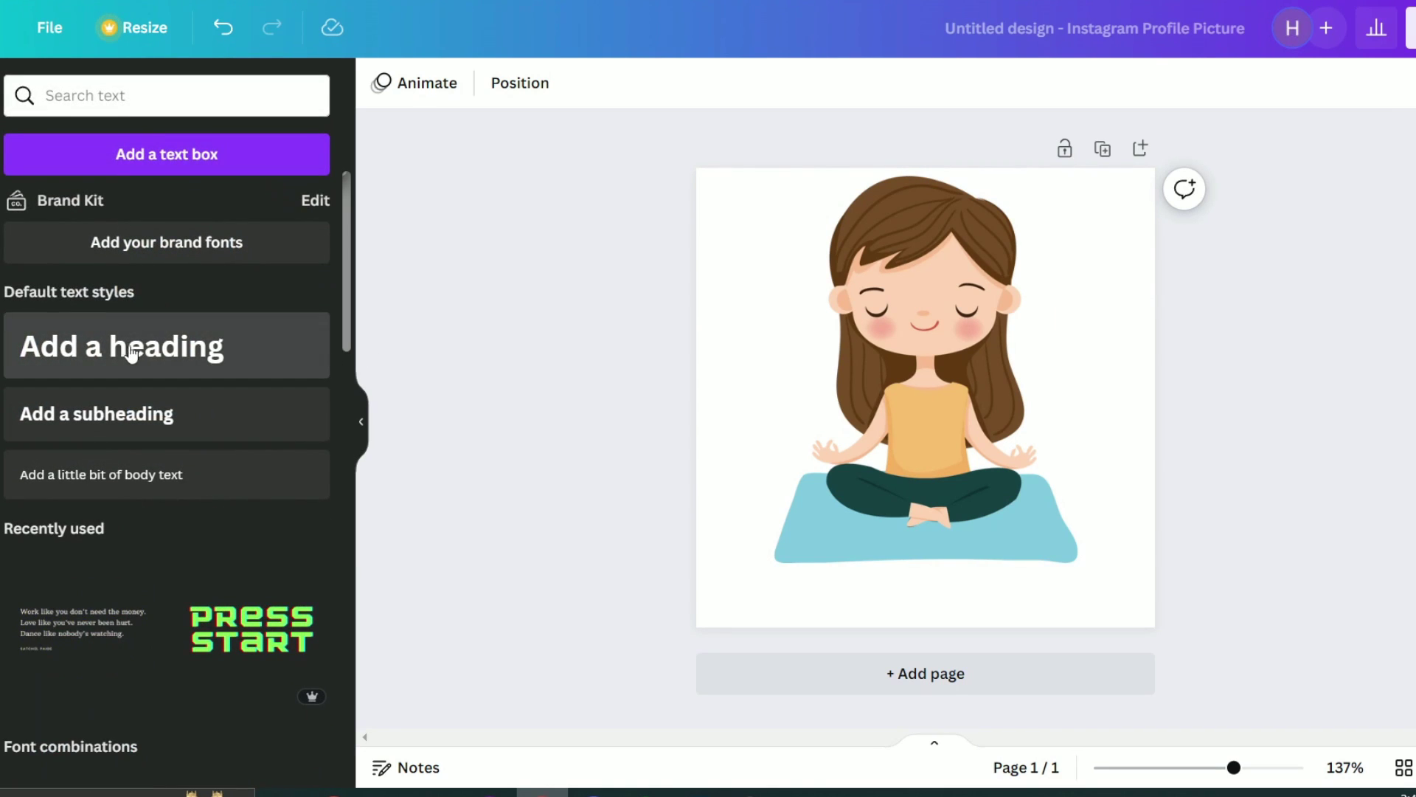
{"action": "left_click", "coordinate": [111, 355]}
{"action": "type", "text": "@"}
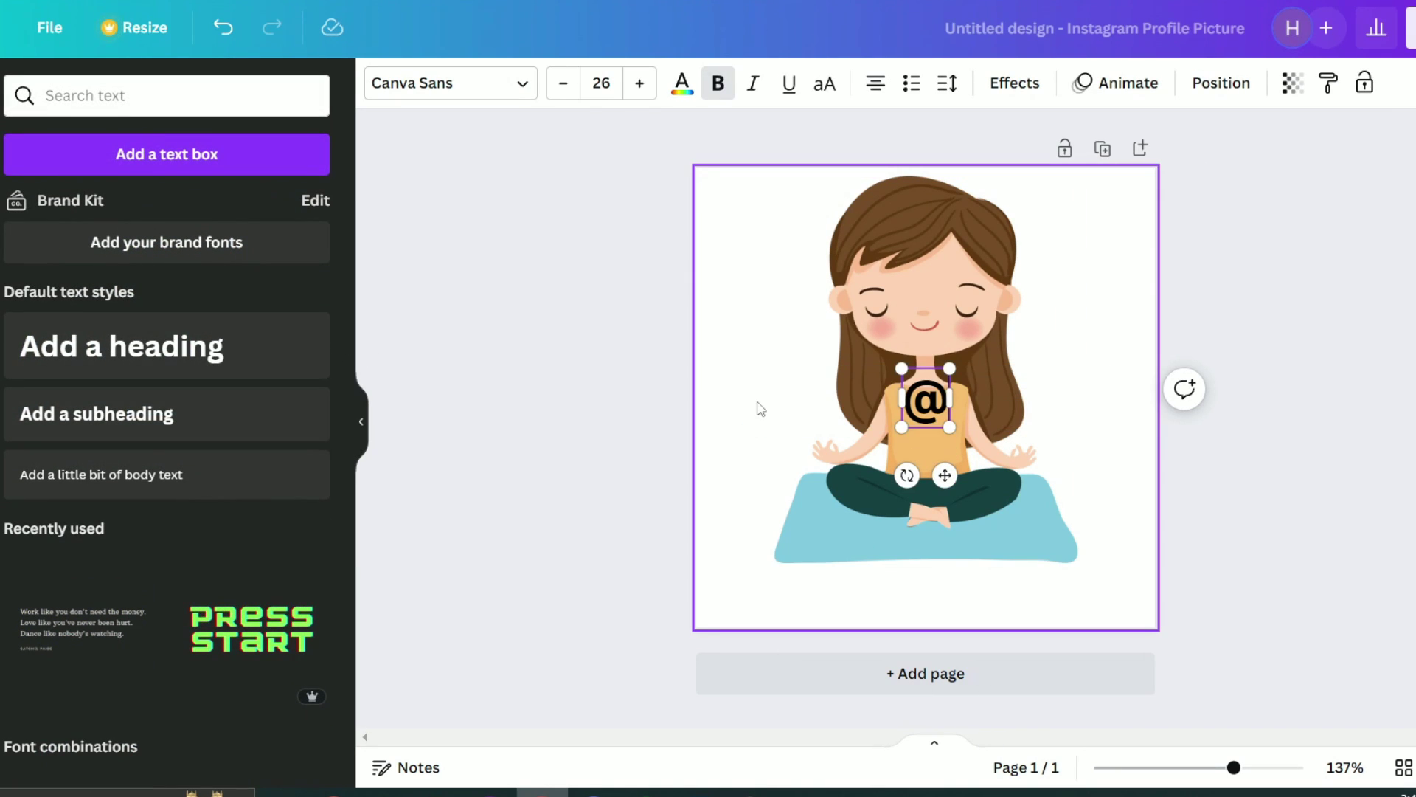
{"action": "type", "text": "SerenitySage"}
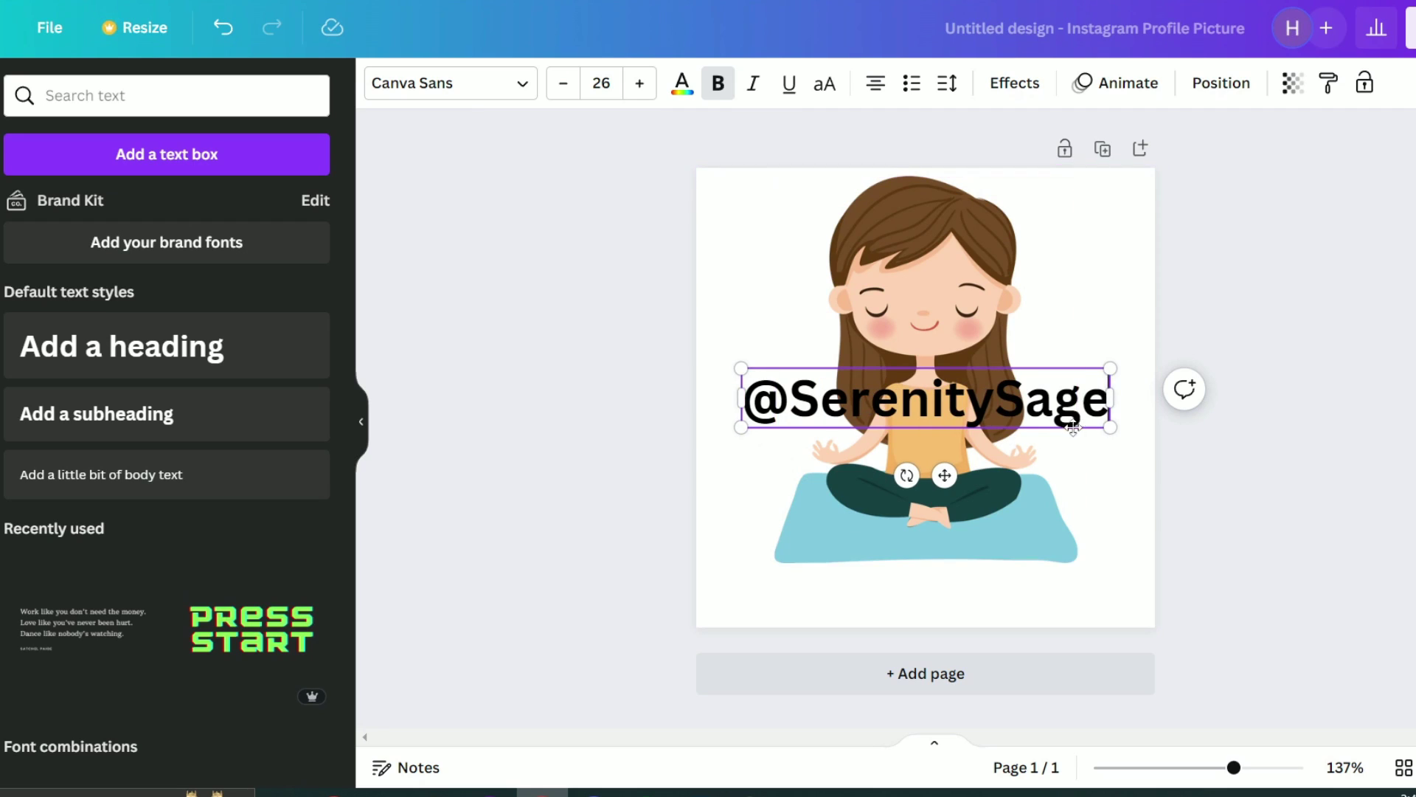
{"action": "left_click_drag", "start_coordinate": [1073, 427], "coordinate": [1074, 624]}
- Make the page background black after trying peach, orange and dark green
{"action": "left_click", "coordinate": [1083, 291]}
{"action": "left_click", "coordinate": [382, 84]}
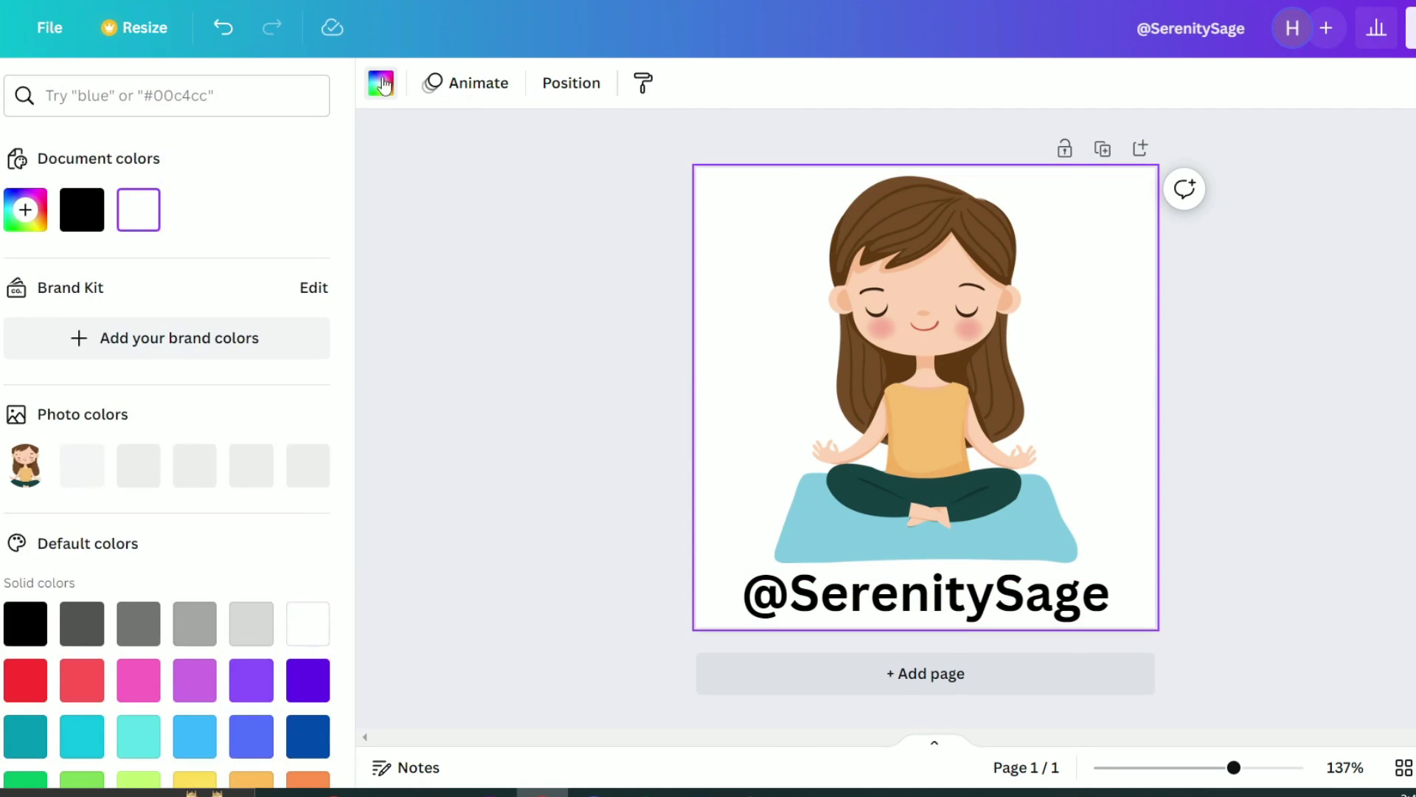
{"action": "left_click", "coordinate": [138, 464]}
{"action": "left_click", "coordinate": [308, 465]}
{"action": "left_click", "coordinate": [251, 465]}
{"action": "left_click", "coordinate": [25, 624]}
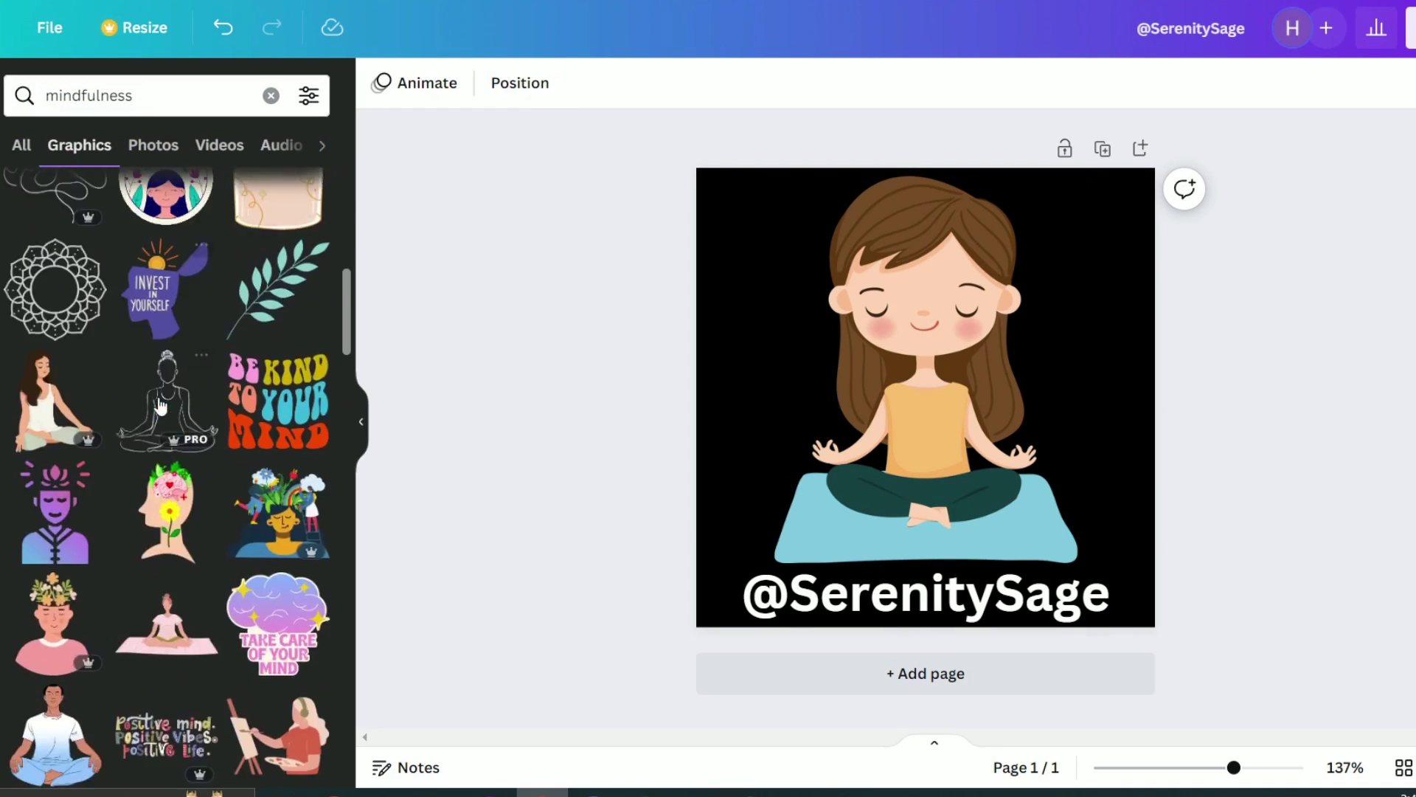
- Add a lightbulb-brain graphic, shrink and tilt it, place it top-right and colour it white
{"action": "scroll", "coordinate": [140, 657], "scroll_direction": "down", "scroll_amount": 10}
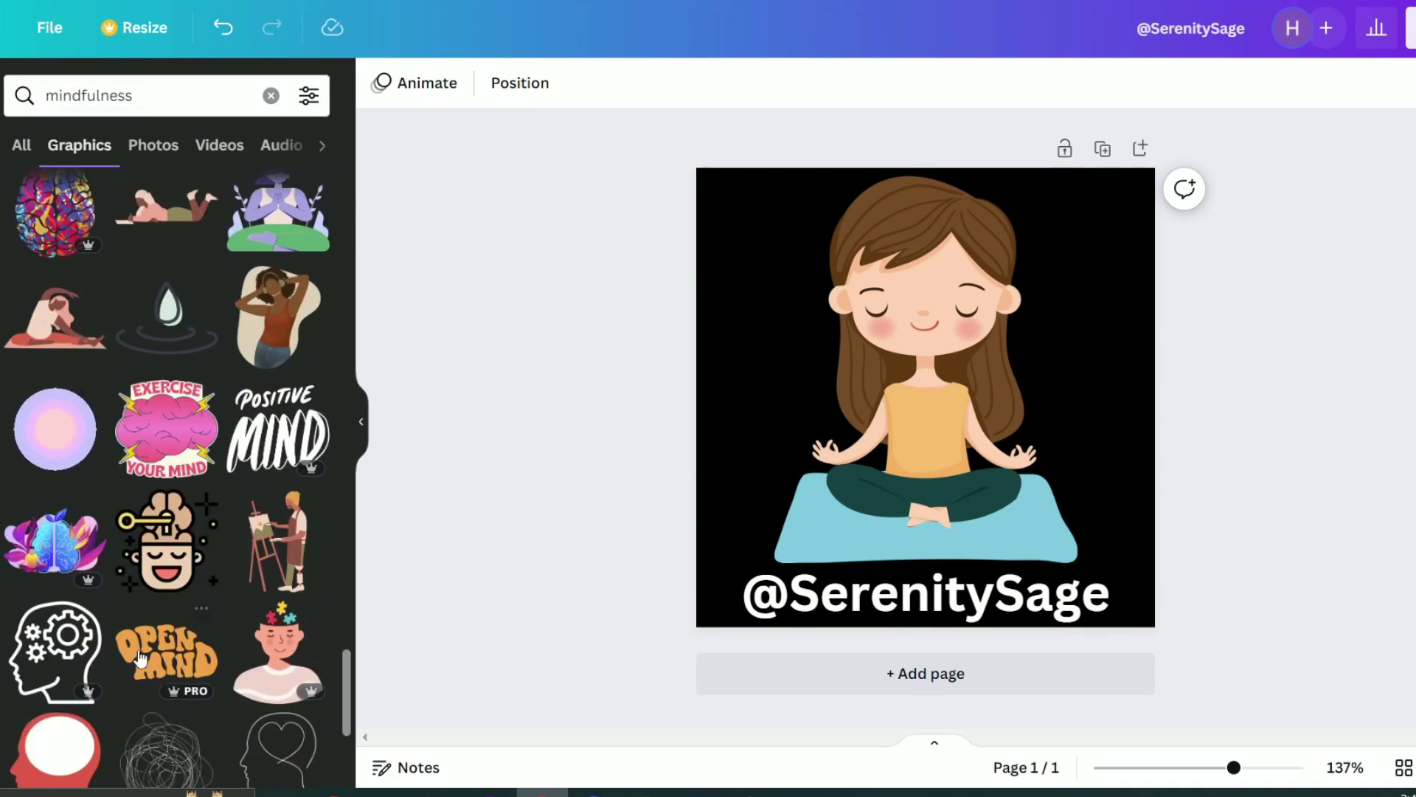
{"action": "scroll", "coordinate": [141, 656], "scroll_direction": "up", "scroll_amount": 5}
{"action": "left_click", "coordinate": [55, 398]}
{"action": "left_click_drag", "start_coordinate": [1011, 553], "coordinate": [1018, 480]}
{"action": "left_click_drag", "start_coordinate": [895, 450], "coordinate": [852, 433]}
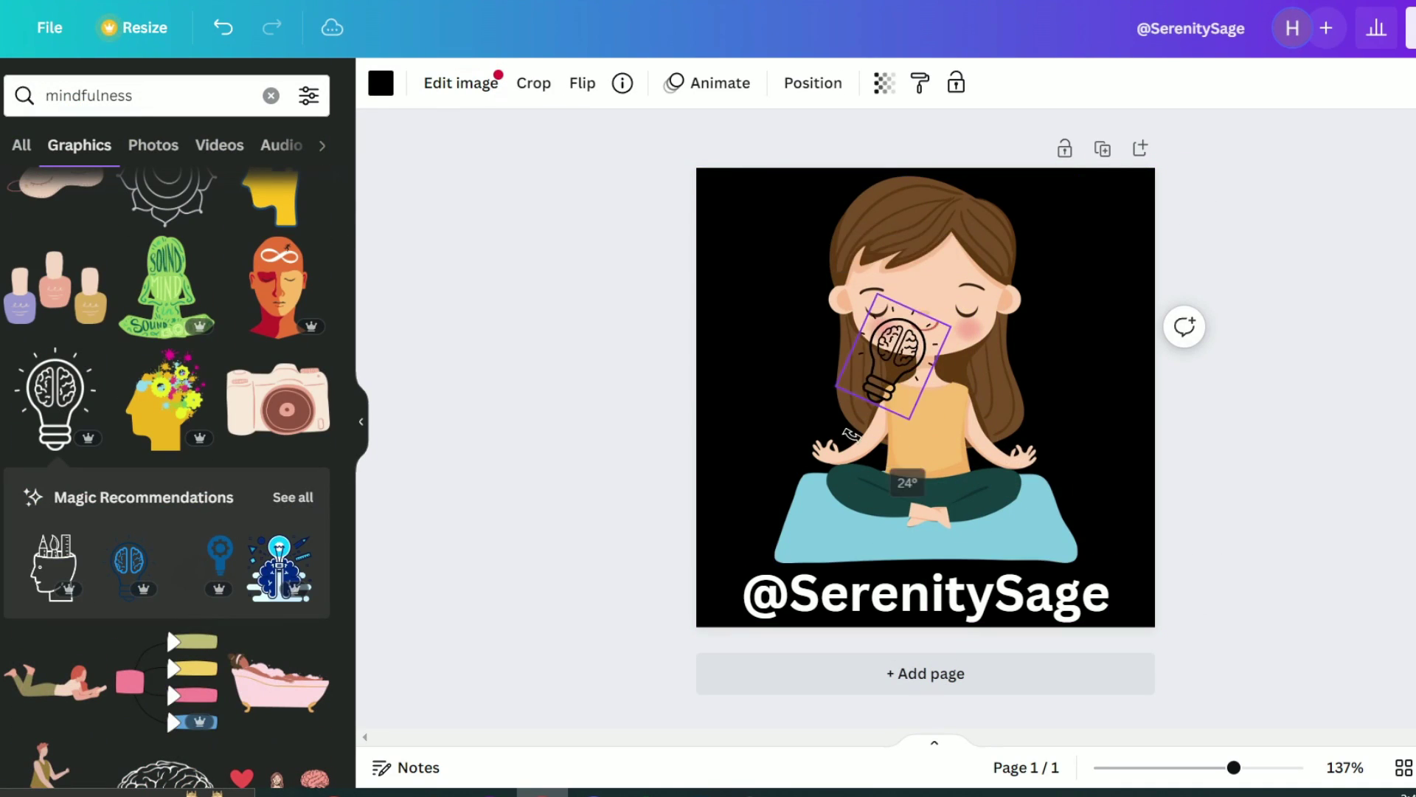
{"action": "left_click_drag", "start_coordinate": [896, 354], "coordinate": [1085, 246]}
{"action": "left_click", "coordinate": [381, 83]}
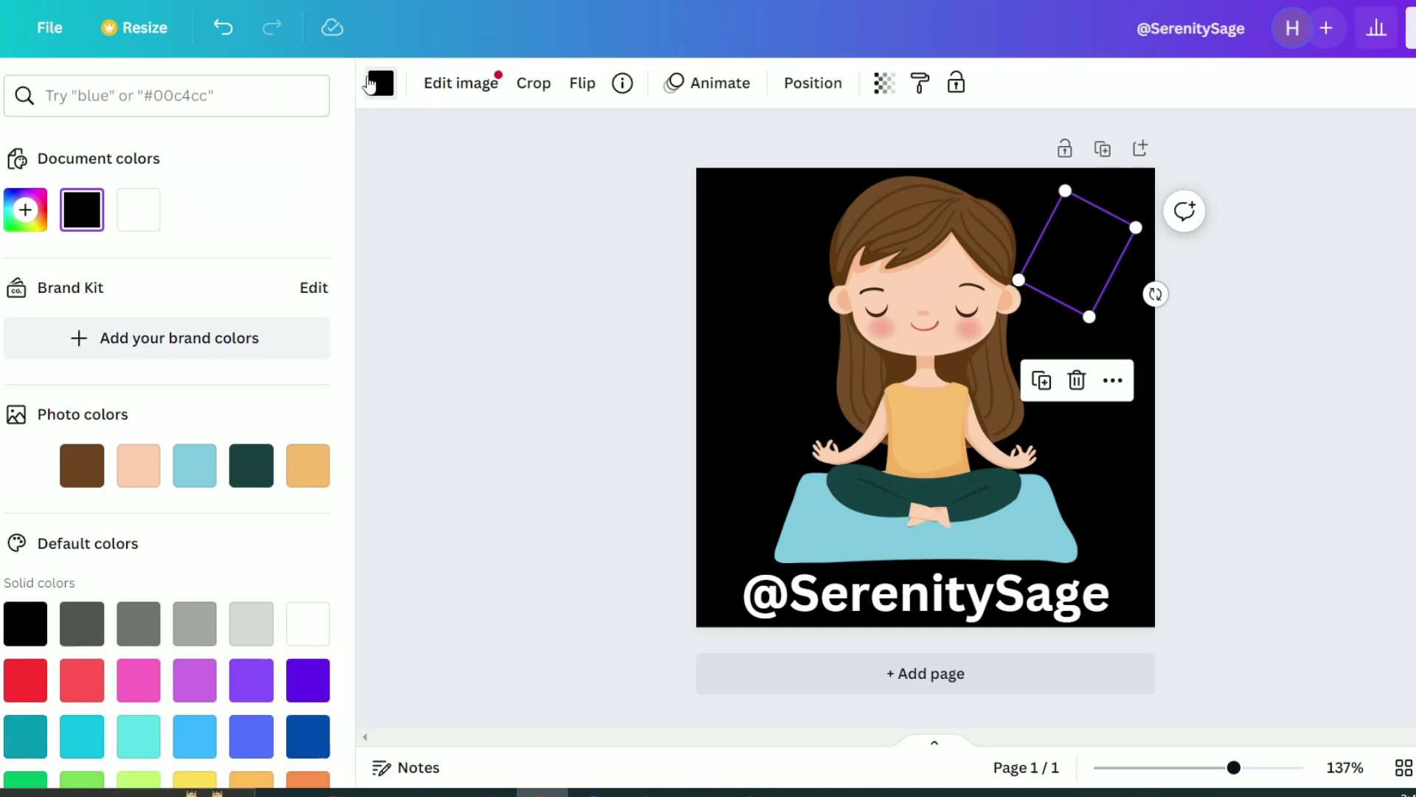
{"action": "left_click", "coordinate": [319, 622]}
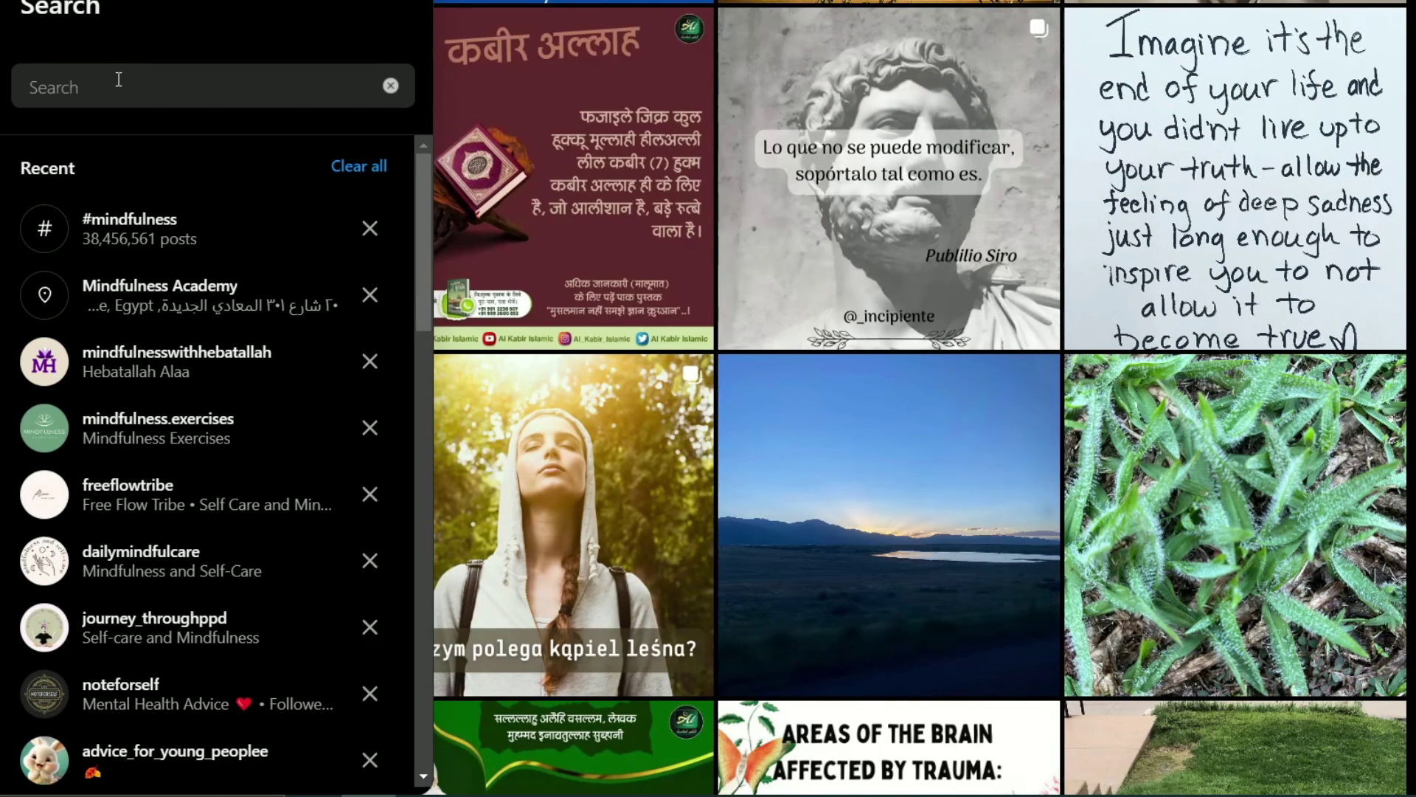
- Search Instagram for mindfulness and browse the meditation_and_mindfulness profile's post grid
{"action": "type", "text": "mindfulness"}
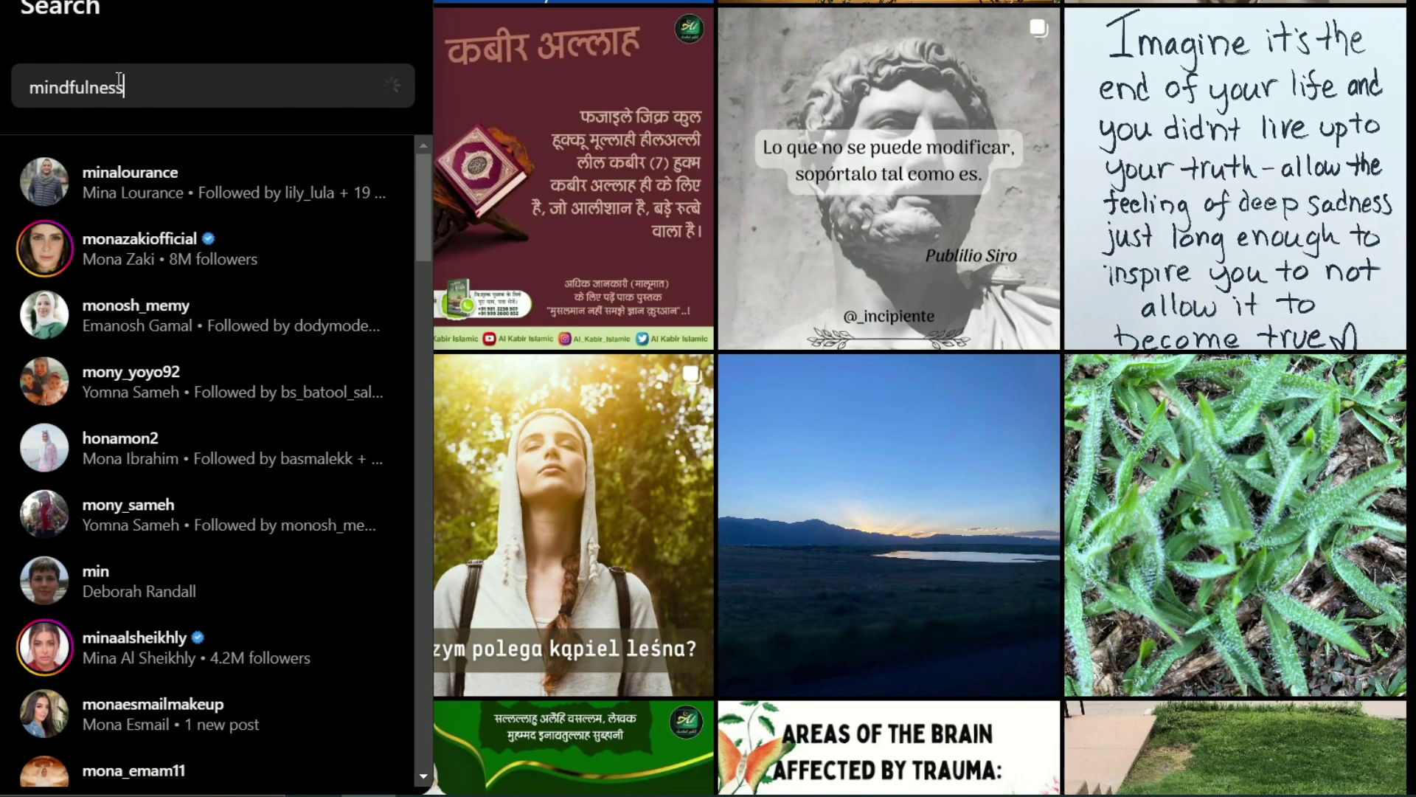
{"action": "scroll", "coordinate": [391, 538], "scroll_direction": "down", "scroll_amount": 2}
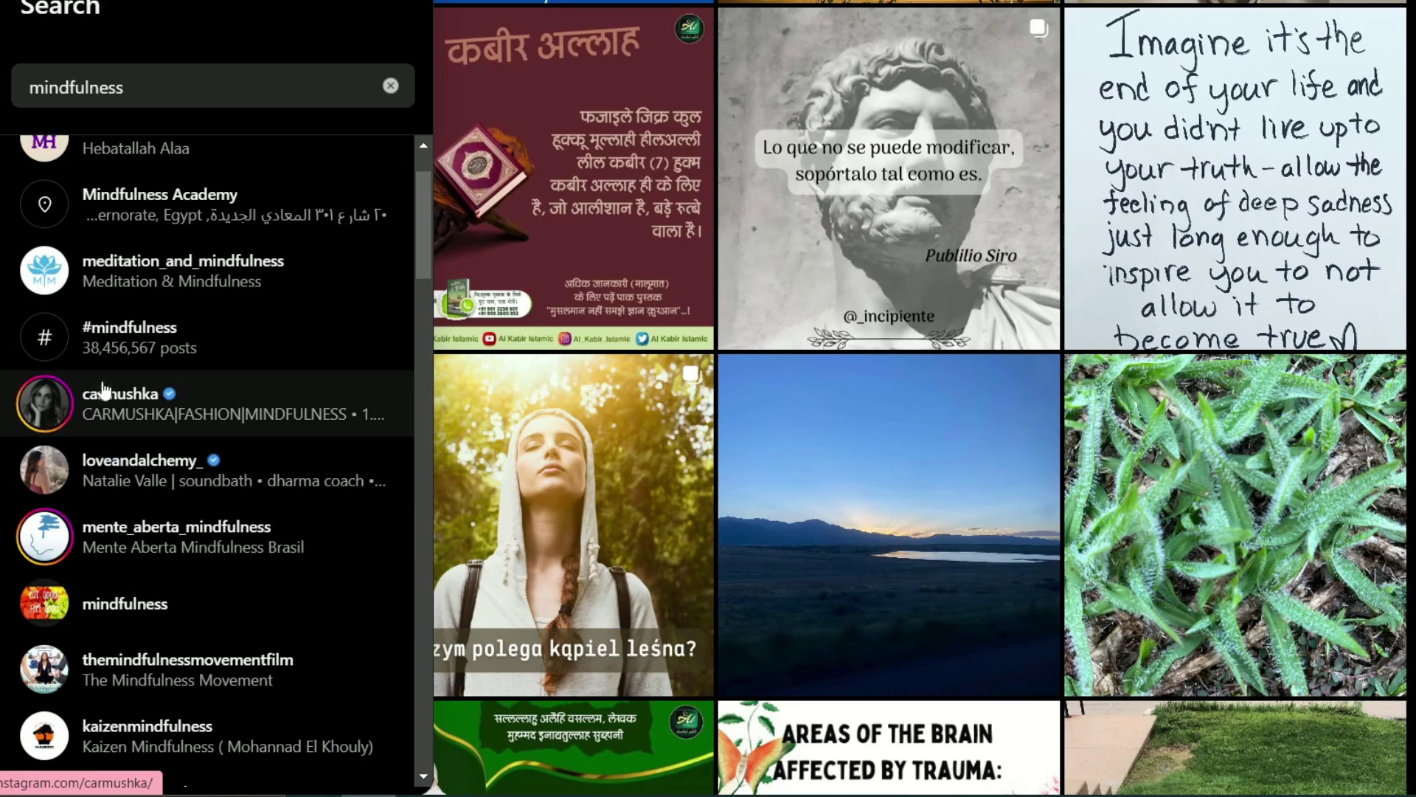
{"action": "scroll", "coordinate": [291, 251], "scroll_direction": "down", "scroll_amount": 2}
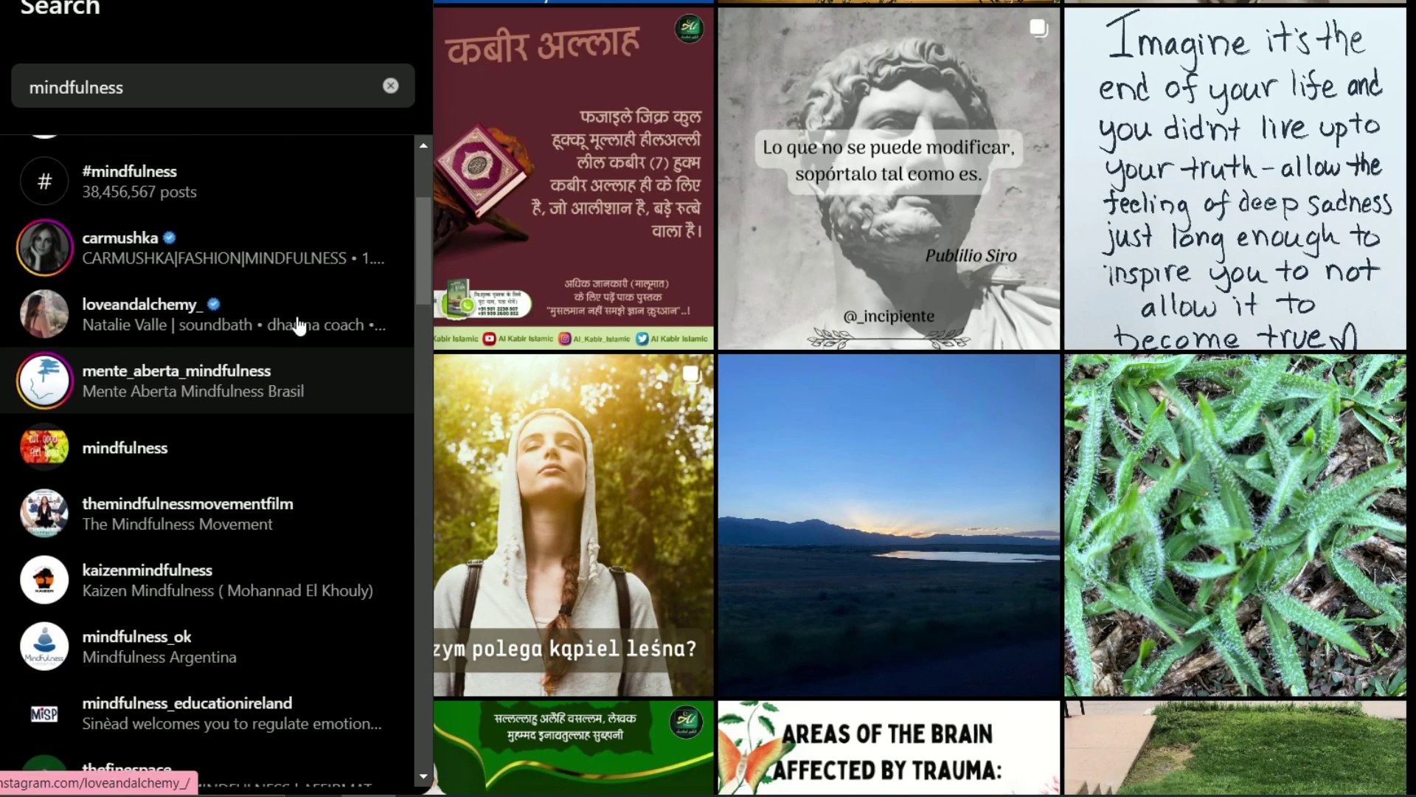
{"action": "scroll", "coordinate": [228, 301], "scroll_direction": "up", "scroll_amount": 2}
{"action": "left_click", "coordinate": [214, 277]}
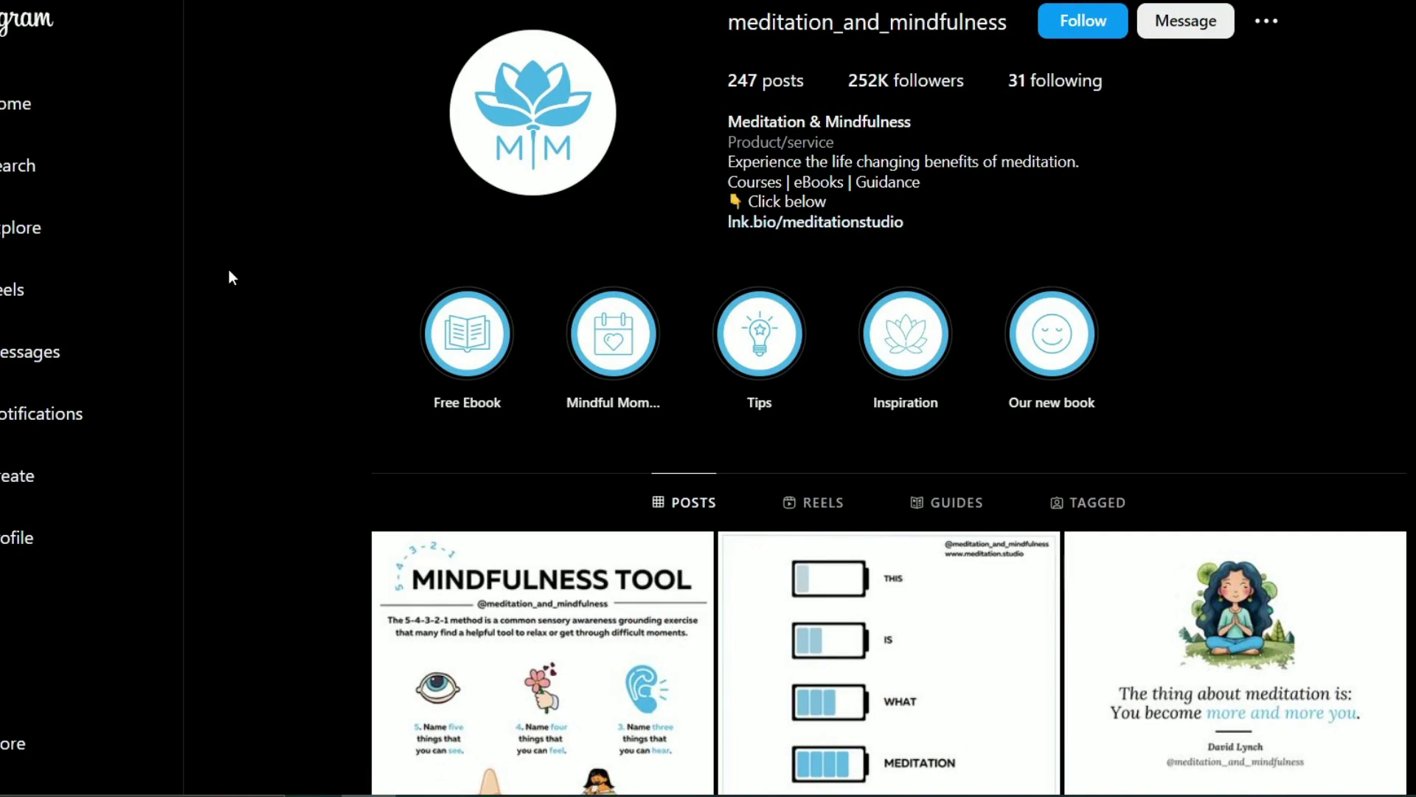
{"action": "scroll", "coordinate": [863, 469], "scroll_direction": "down", "scroll_amount": 9}
{"action": "scroll", "coordinate": [863, 469], "scroll_direction": "down", "scroll_amount": 10}
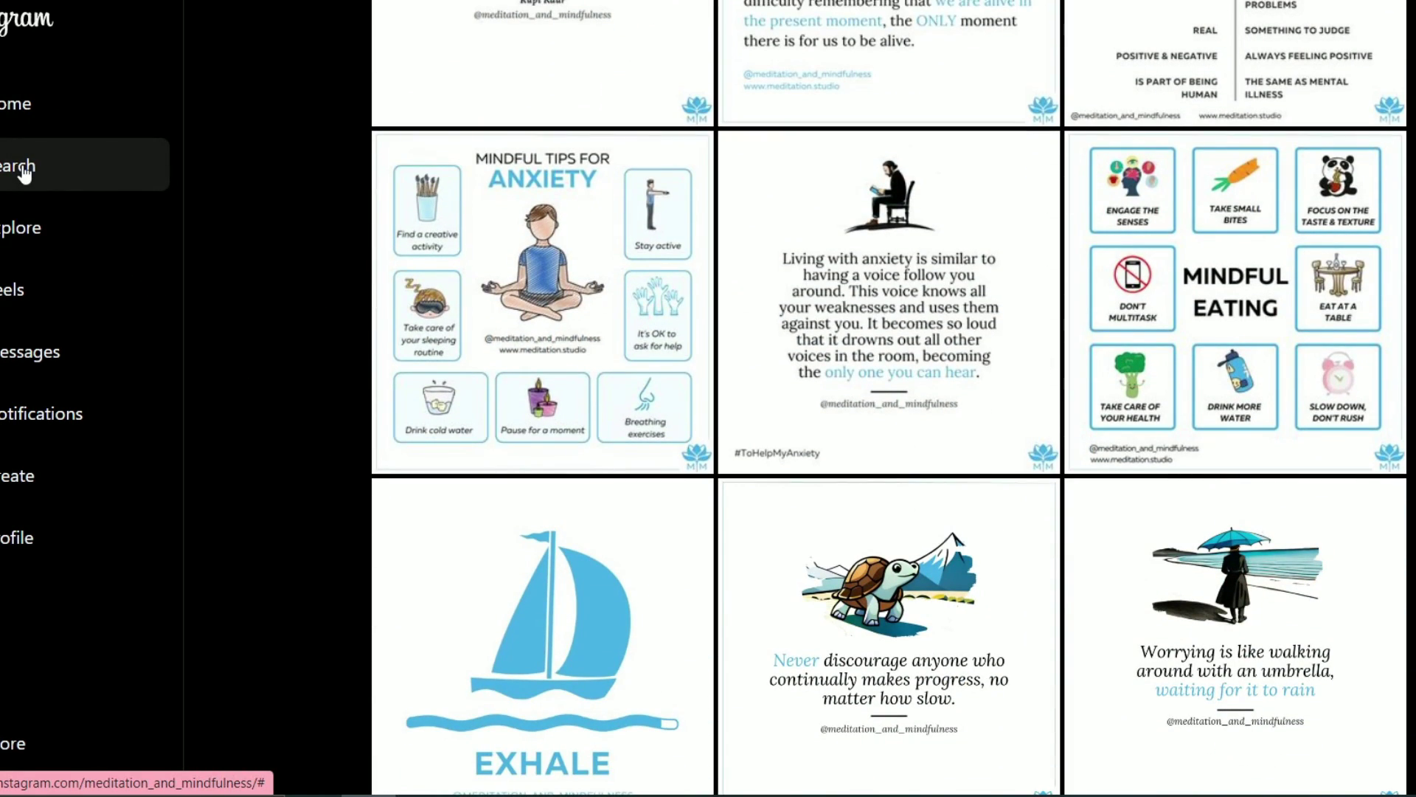
{"action": "scroll", "coordinate": [799, 325], "scroll_direction": "down", "scroll_amount": 3}
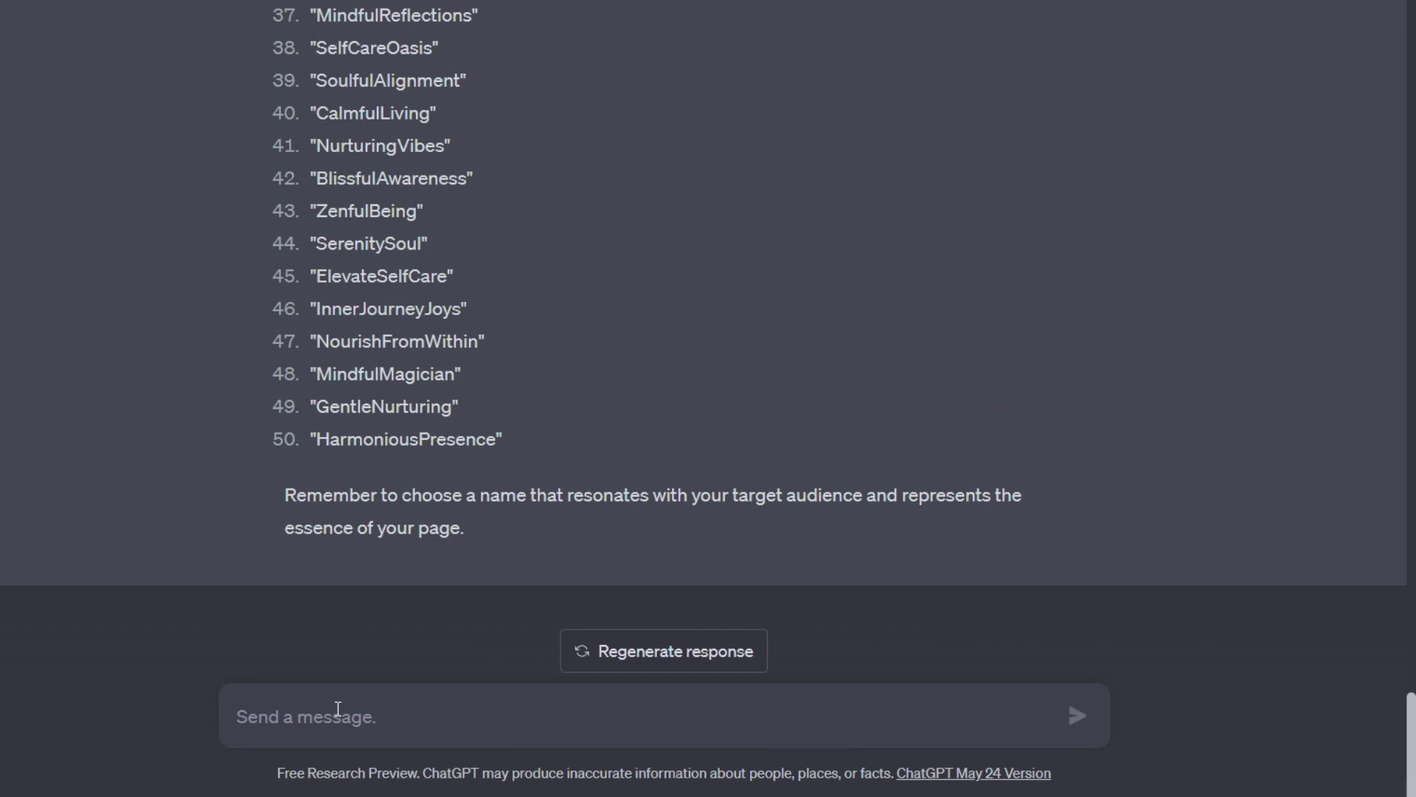
- Paste and send the 100 self-care post ideas prompt, then continue generating the cut-off table
{"action": "type", "text": "give me 100 social media posts"}
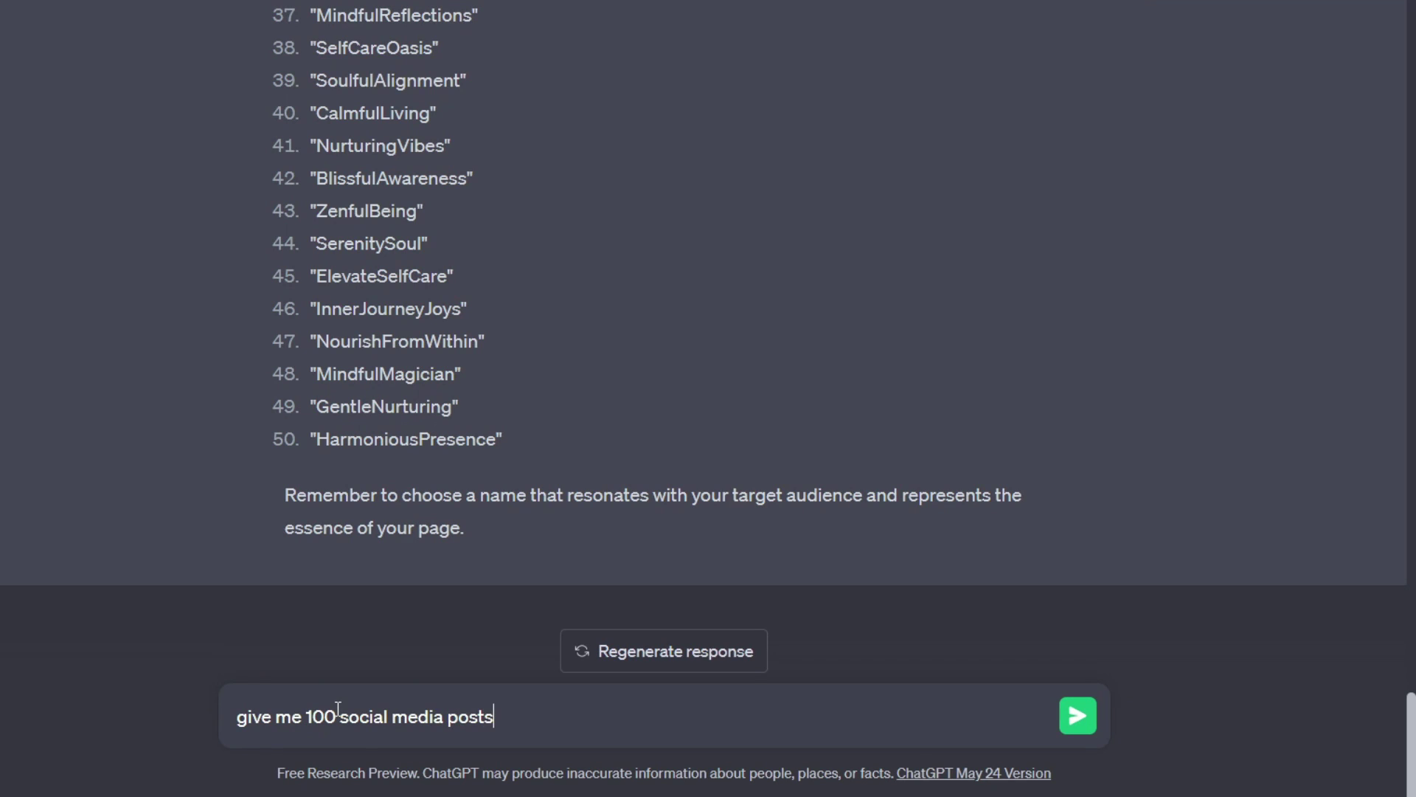
{"action": "key", "text": "ctrl+a"}
{"action": "type", "text": "Give me 100 social media posts about \"Self-care and mindfulness\" that include the title, with a short descriptive and specific explanation for the title and Sort them in a table format"}
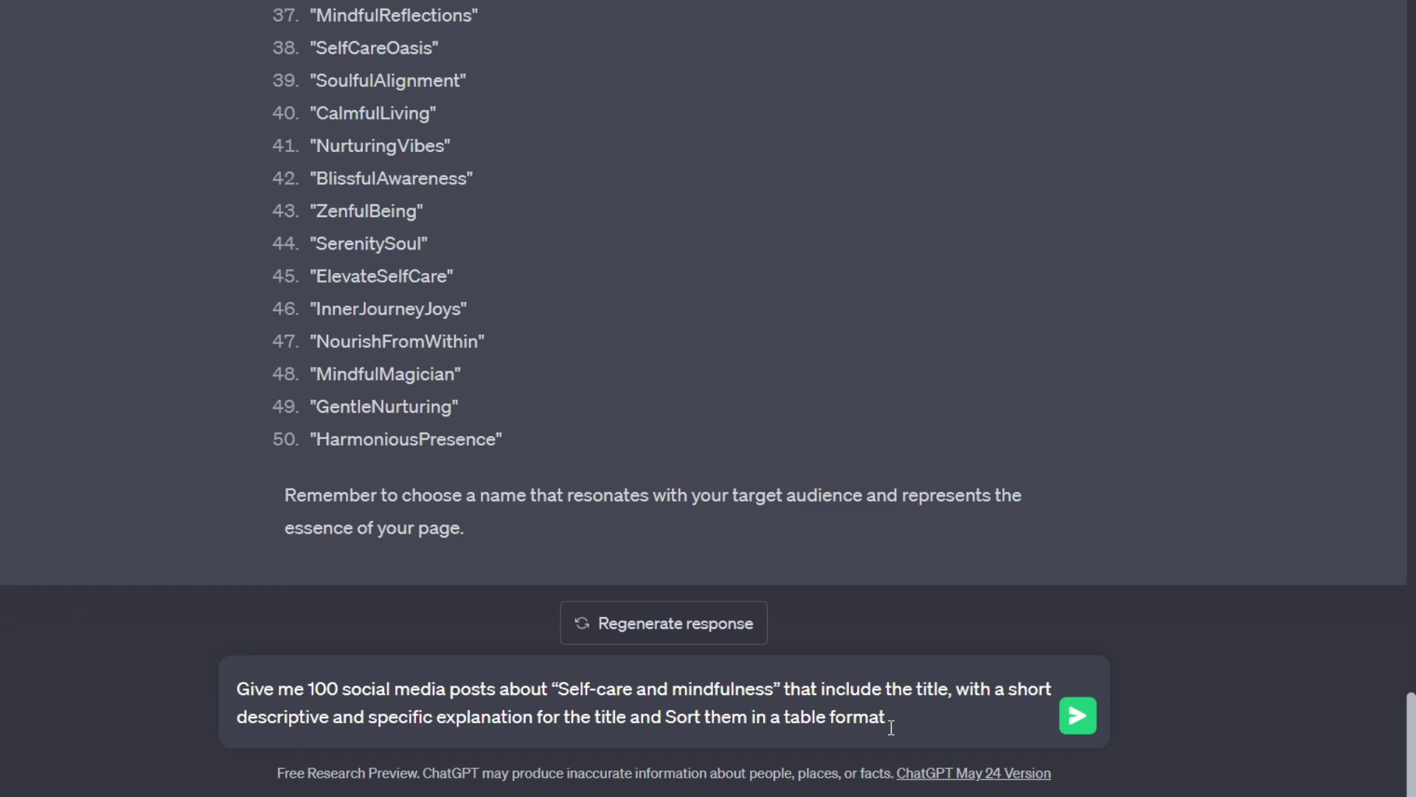
{"action": "key", "text": "Return"}
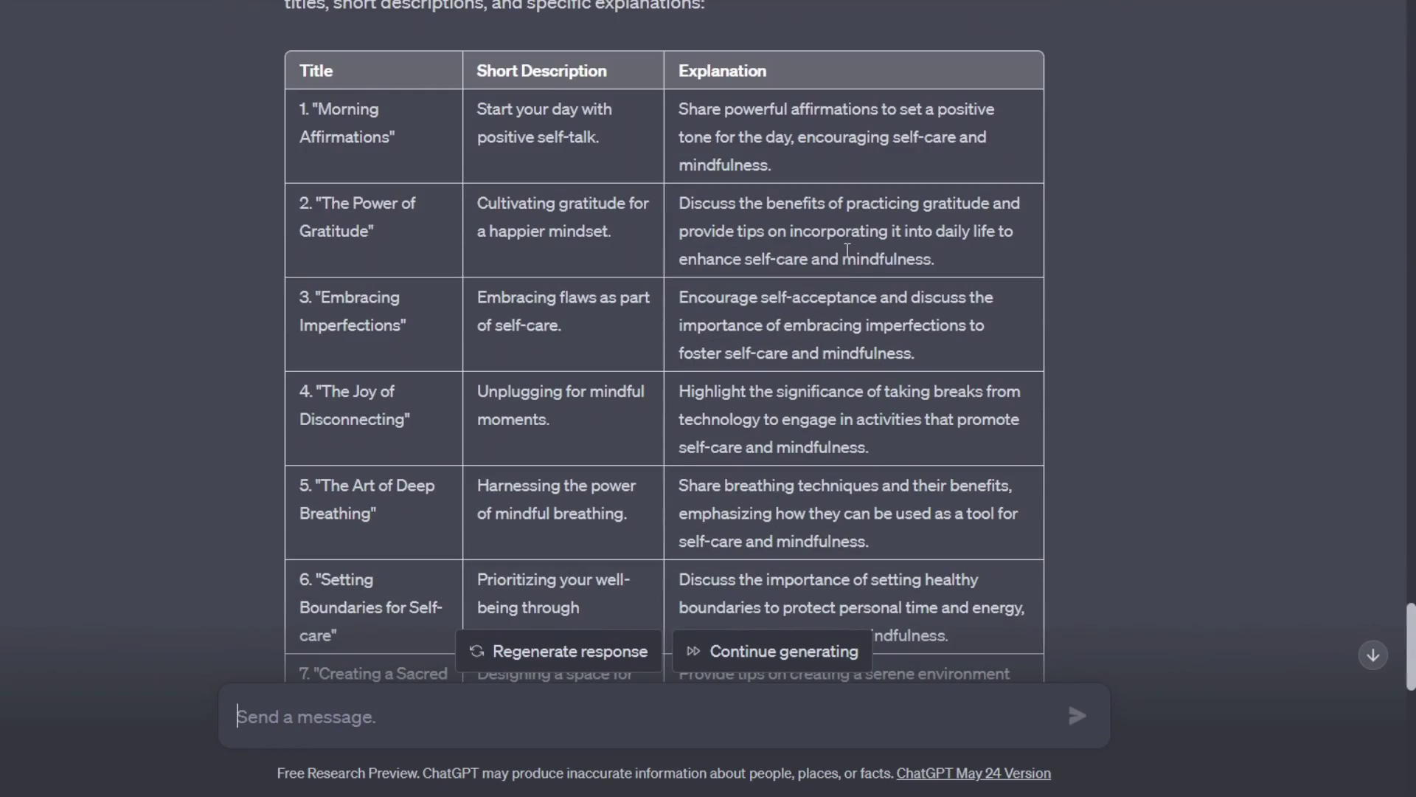
{"action": "scroll", "coordinate": [847, 251], "scroll_direction": "down", "scroll_amount": 10}
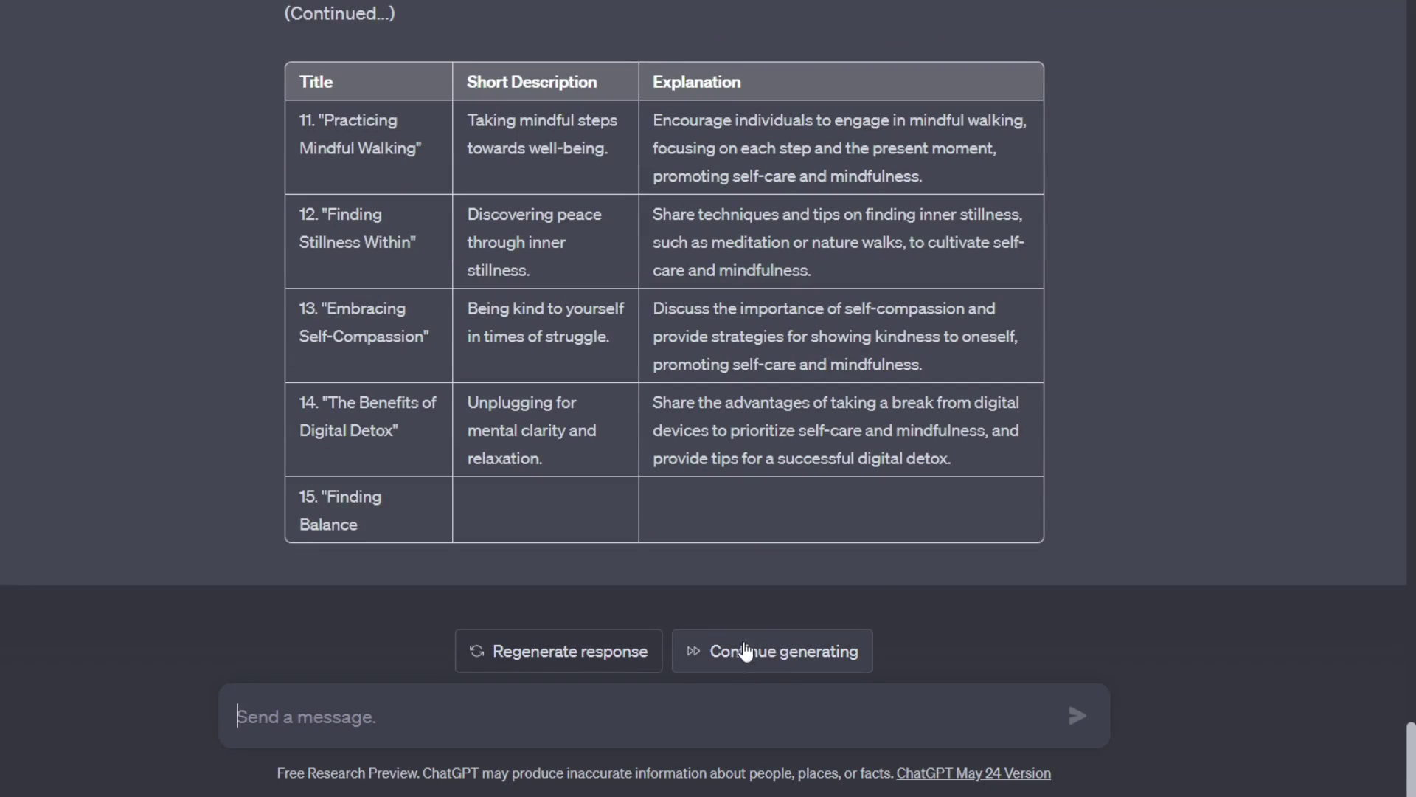
{"action": "left_click", "coordinate": [742, 651]}
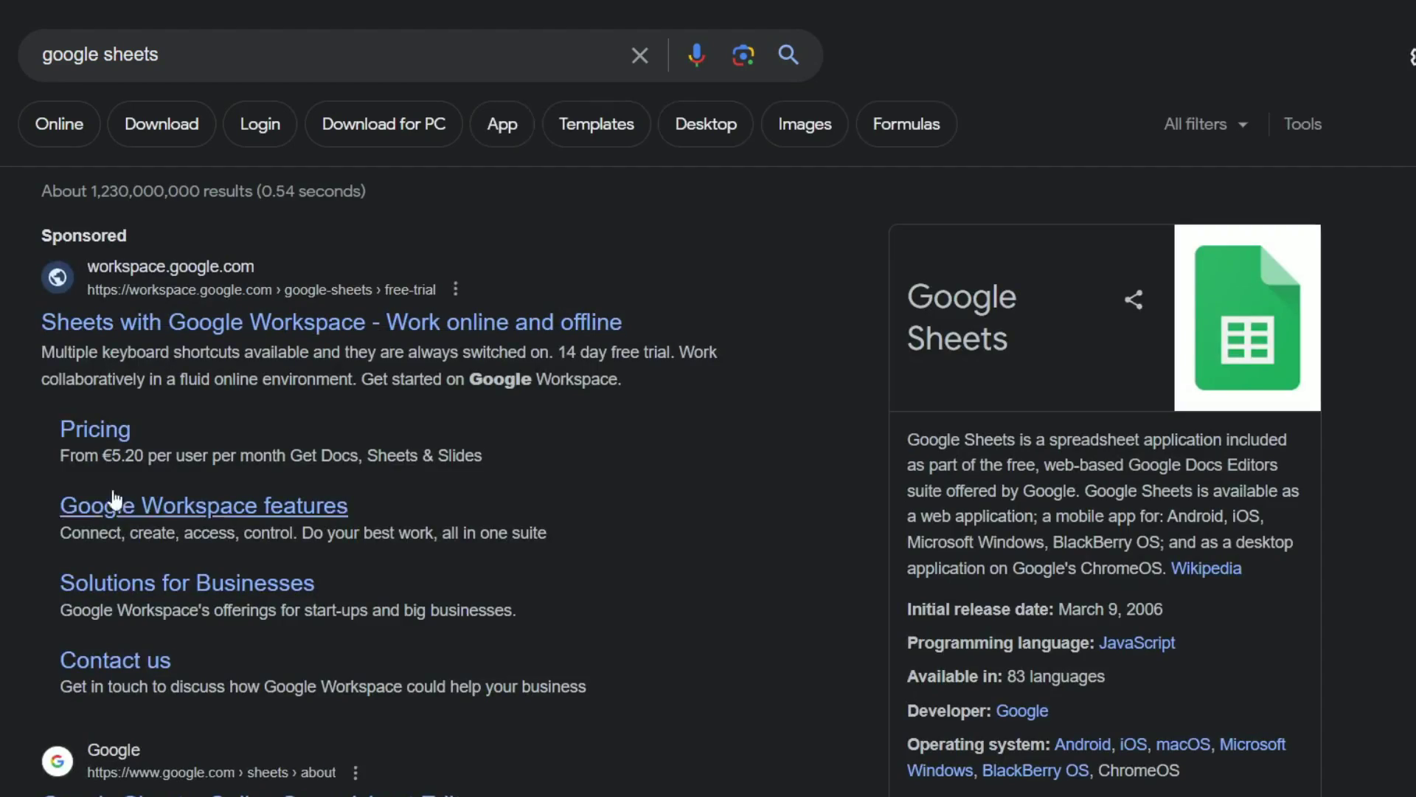
- Create a blank Google Sheet and make the Title, Short Description and Explanation headings bold
{"action": "scroll", "coordinate": [335, 385], "scroll_direction": "down", "scroll_amount": 8}
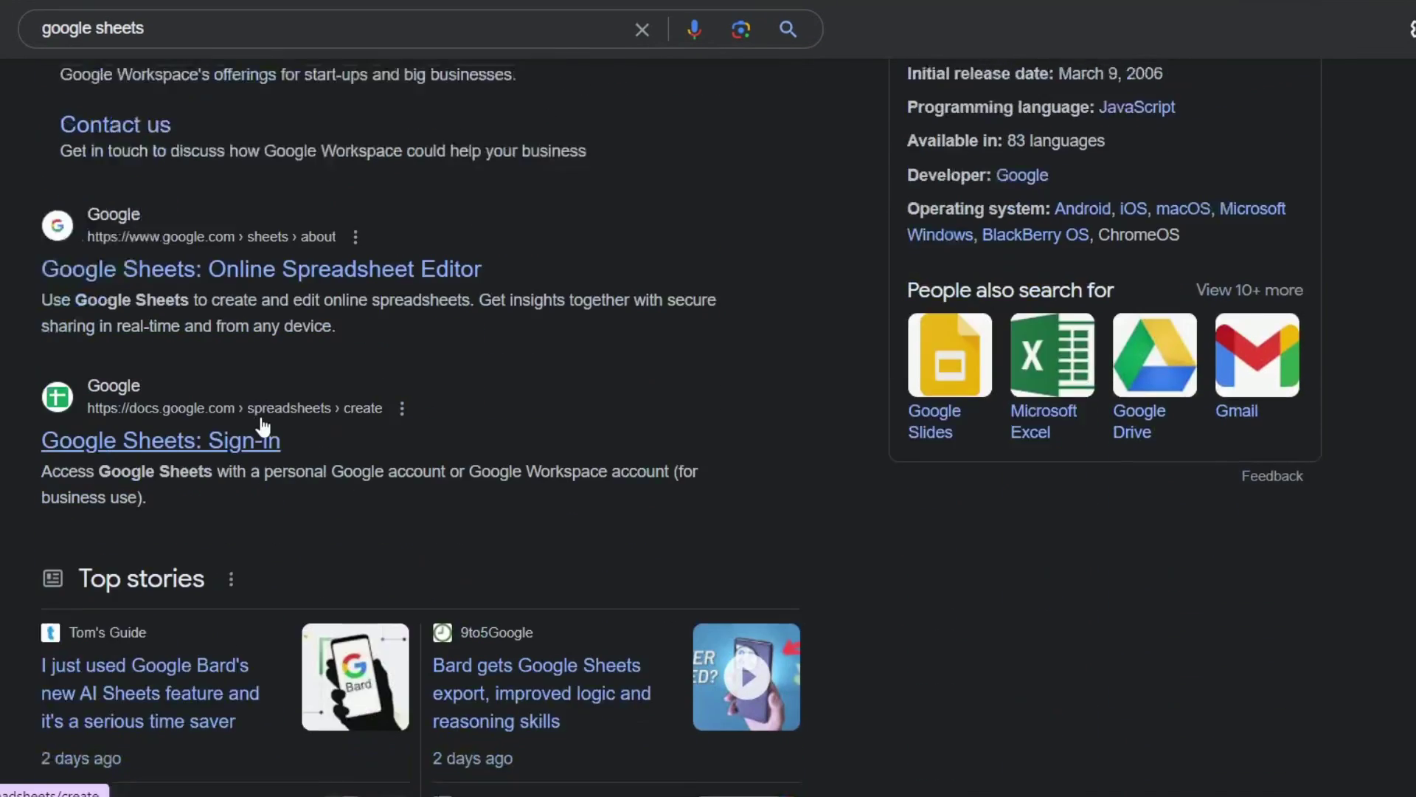
{"action": "left_click", "coordinate": [177, 395]}
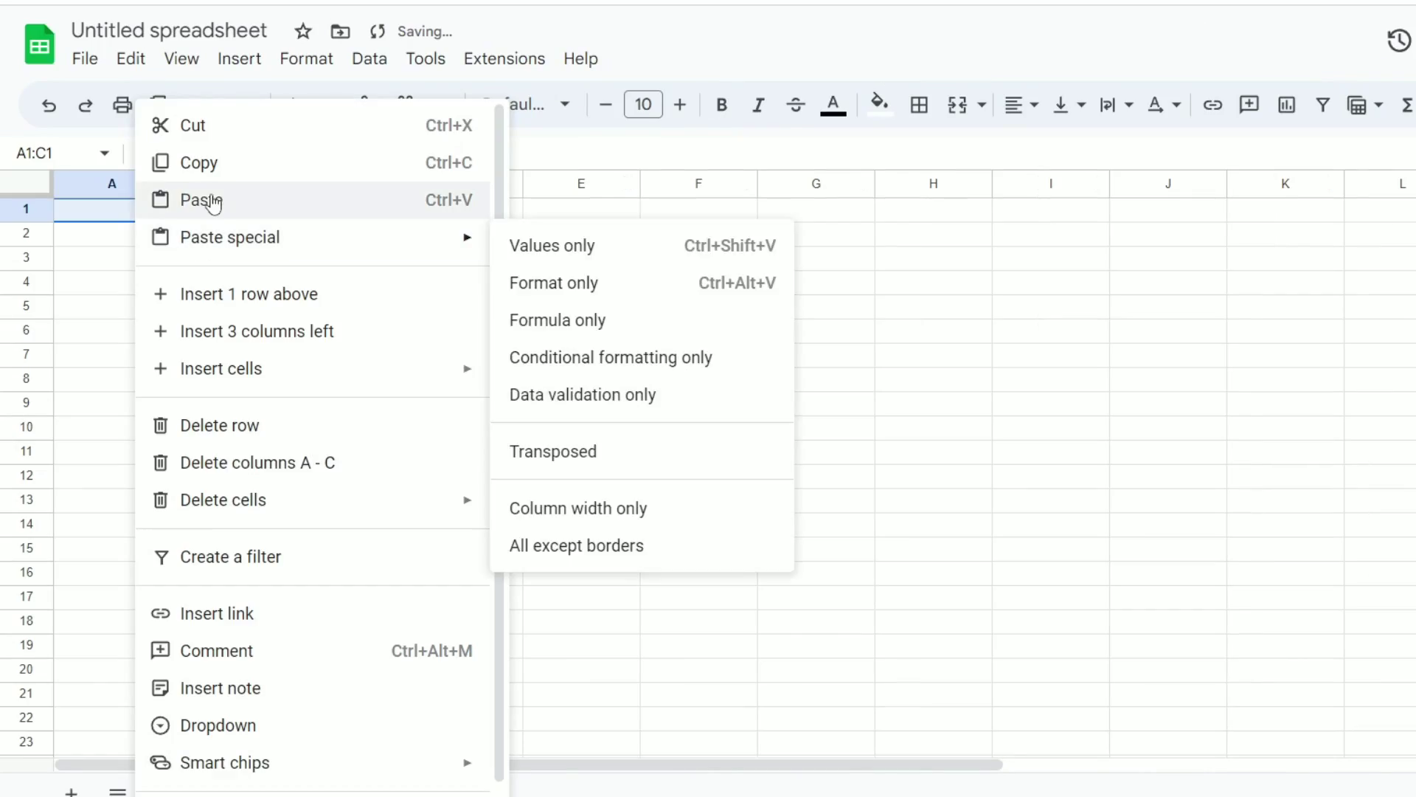
{"action": "left_click", "coordinate": [201, 199]}
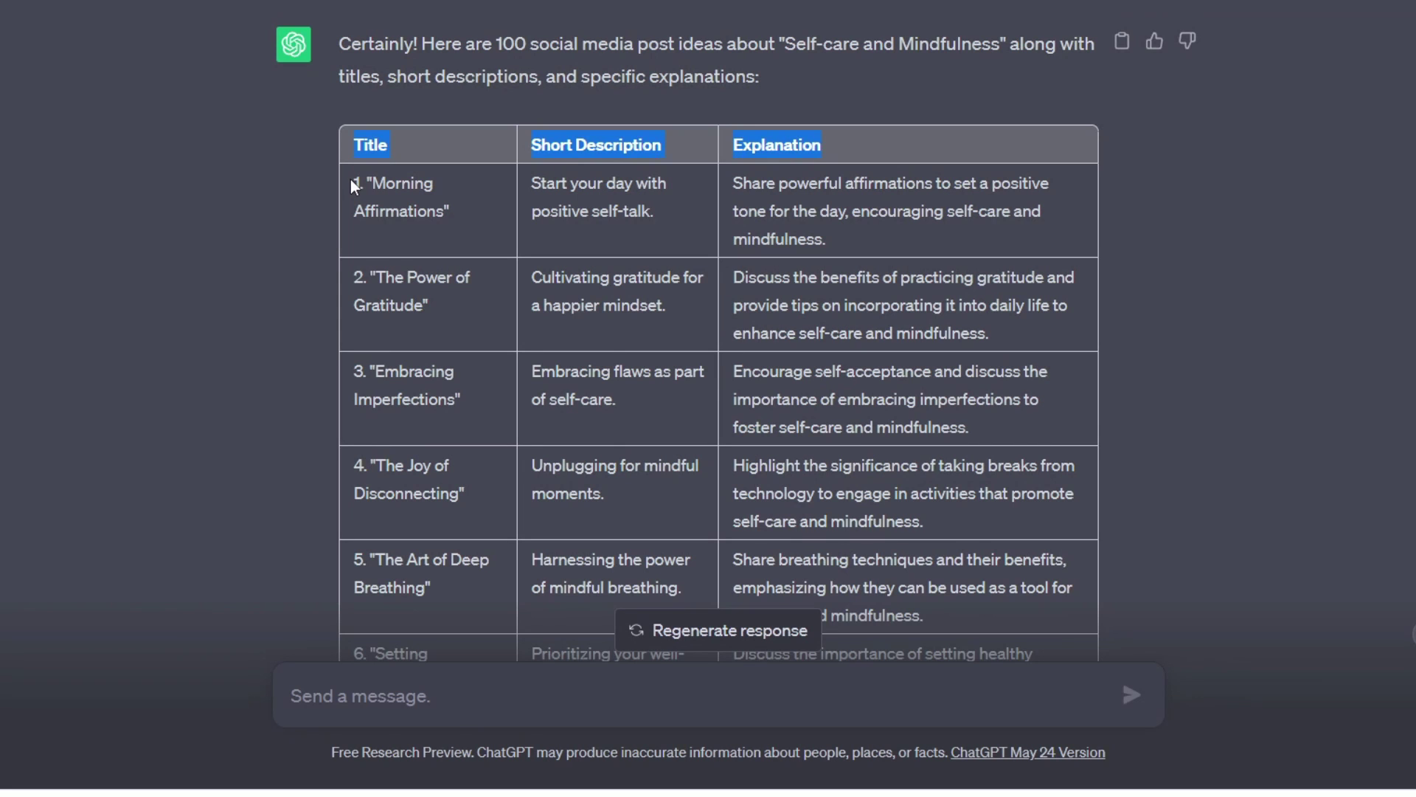
- Copy ChatGPT's table rows 1–20 and paste them as values only into cell A2
{"action": "left_click_drag", "start_coordinate": [360, 180], "coordinate": [905, 199]}
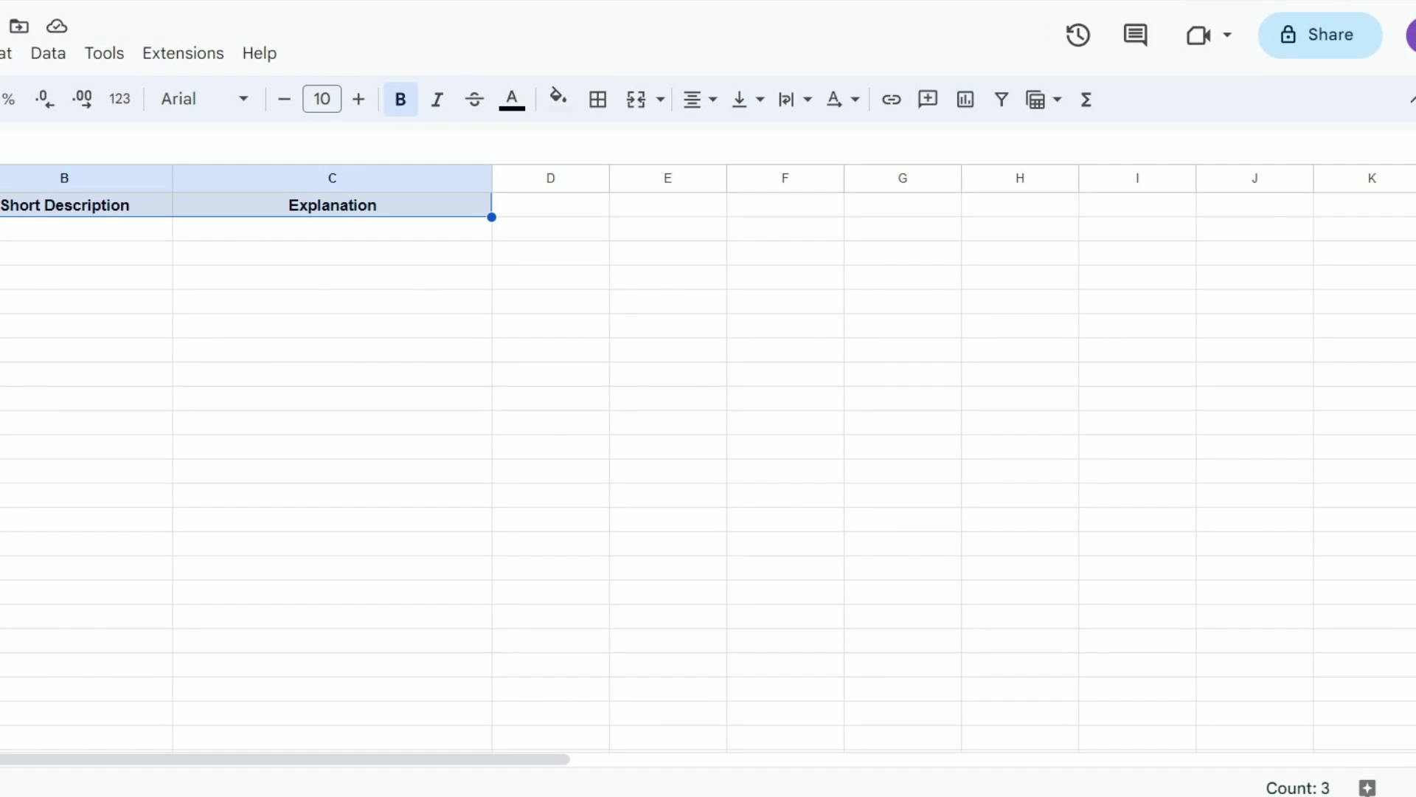
{"action": "left_click", "coordinate": [332, 229]}
{"action": "right_click", "coordinate": [190, 233]}
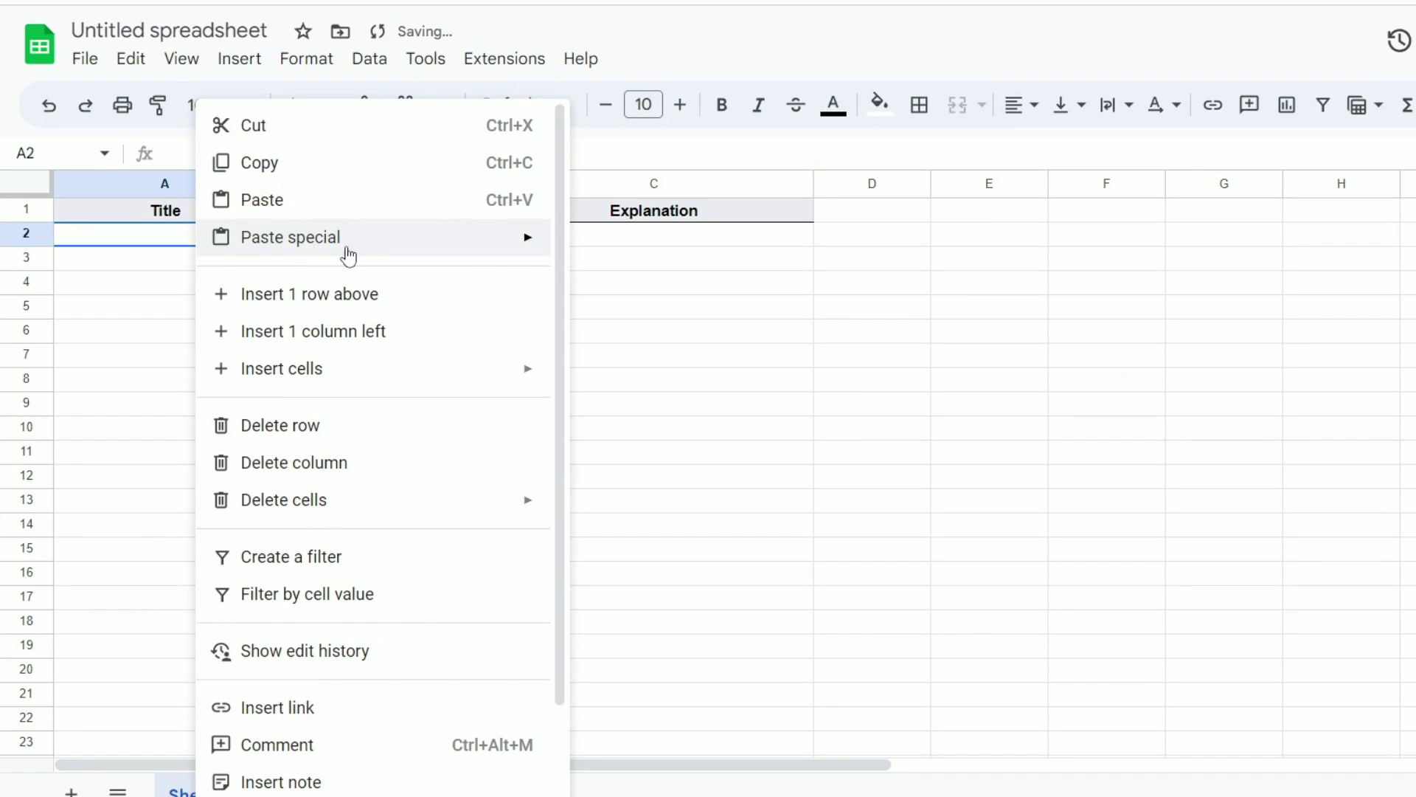
{"action": "mouse_move", "coordinate": [365, 254]}
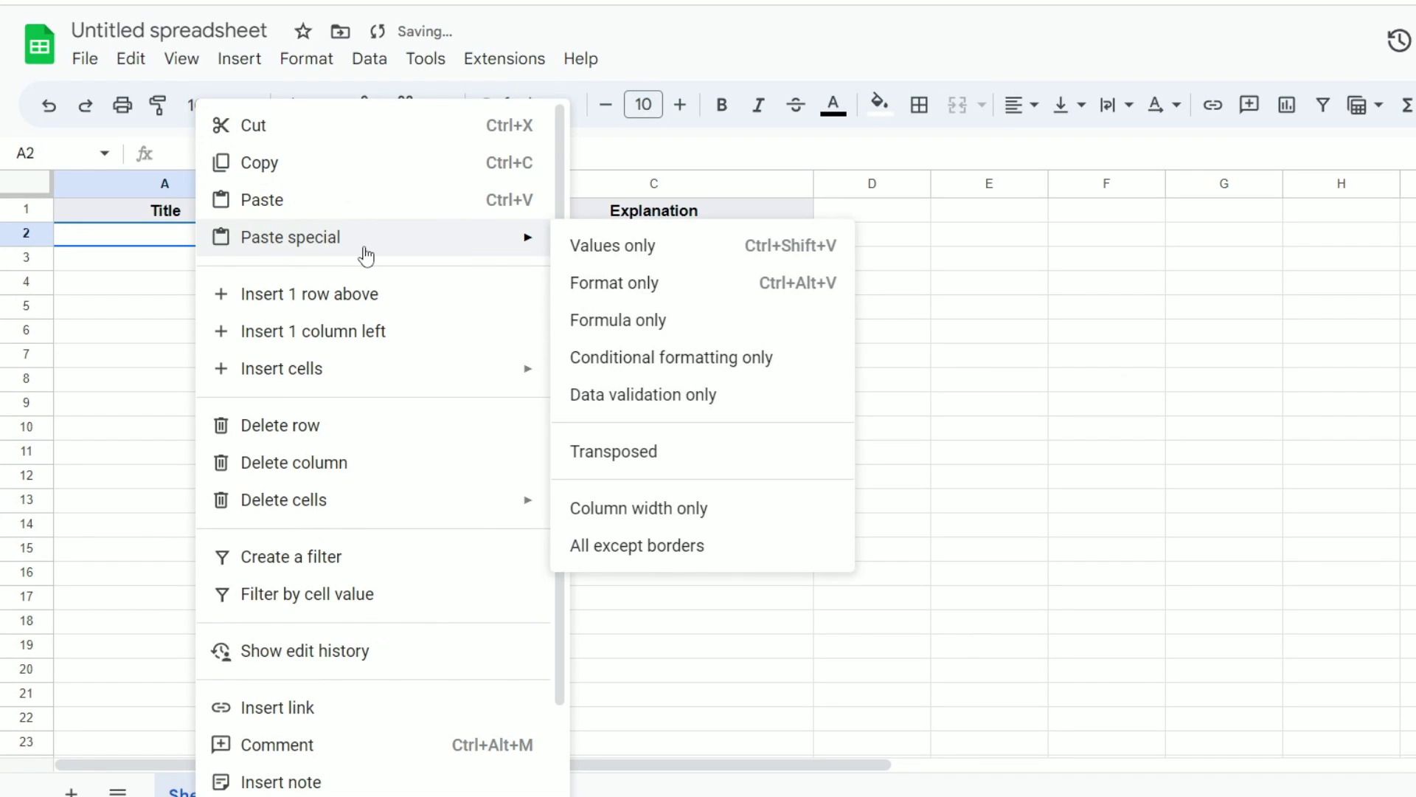
{"action": "left_click", "coordinate": [658, 244]}
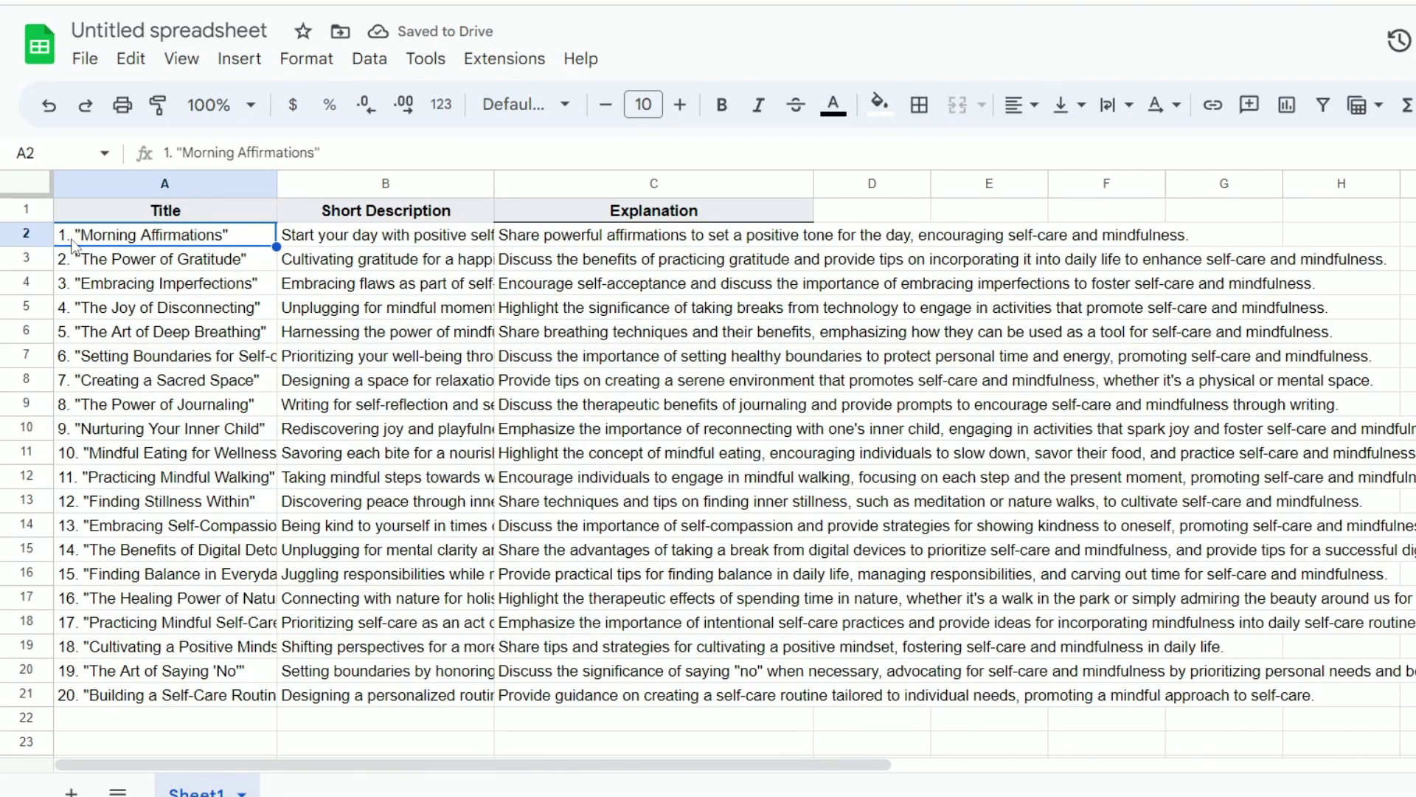
- Strip the leading list numbers from the post titles in column A through A21
{"action": "double_click", "coordinate": [83, 236]}
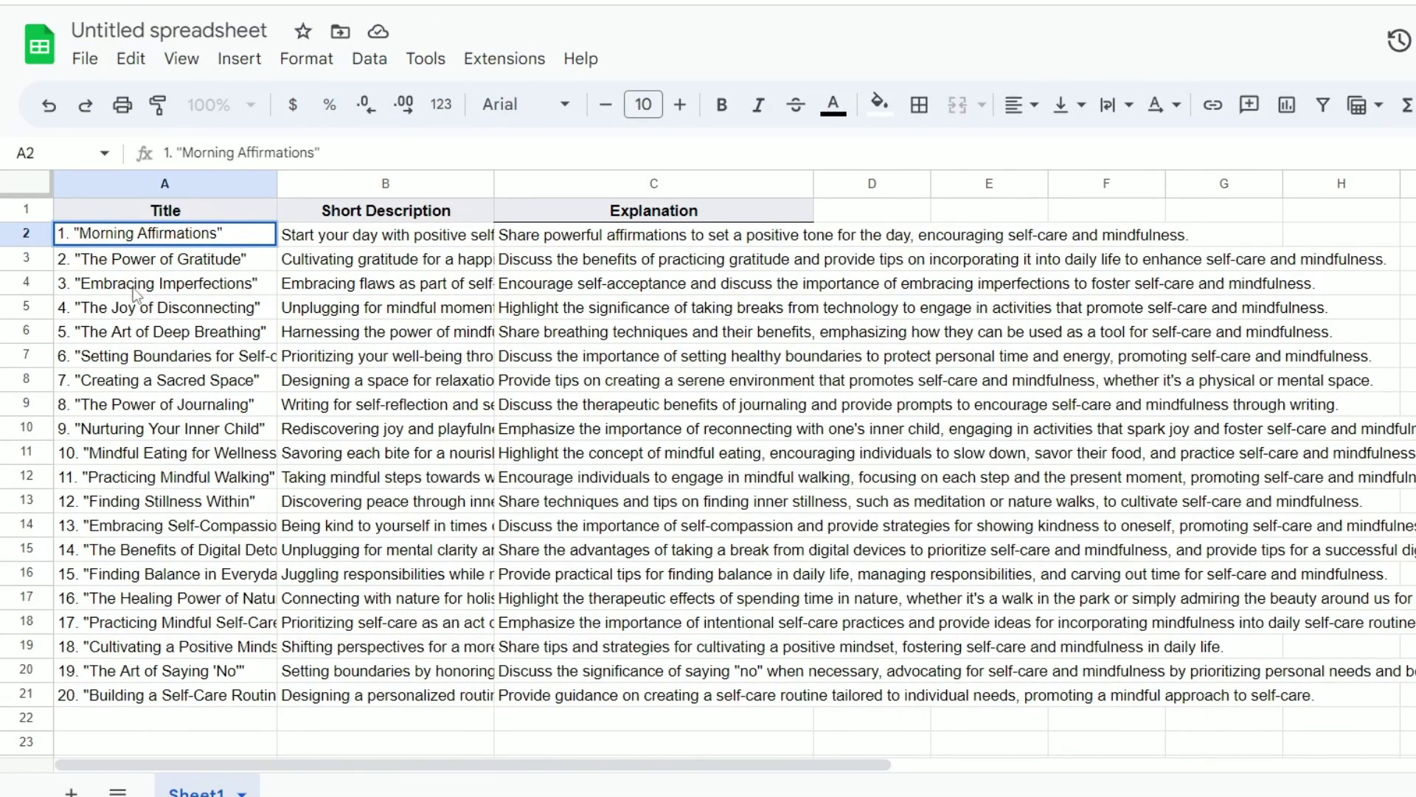
{"action": "left_click", "coordinate": [107, 262]}
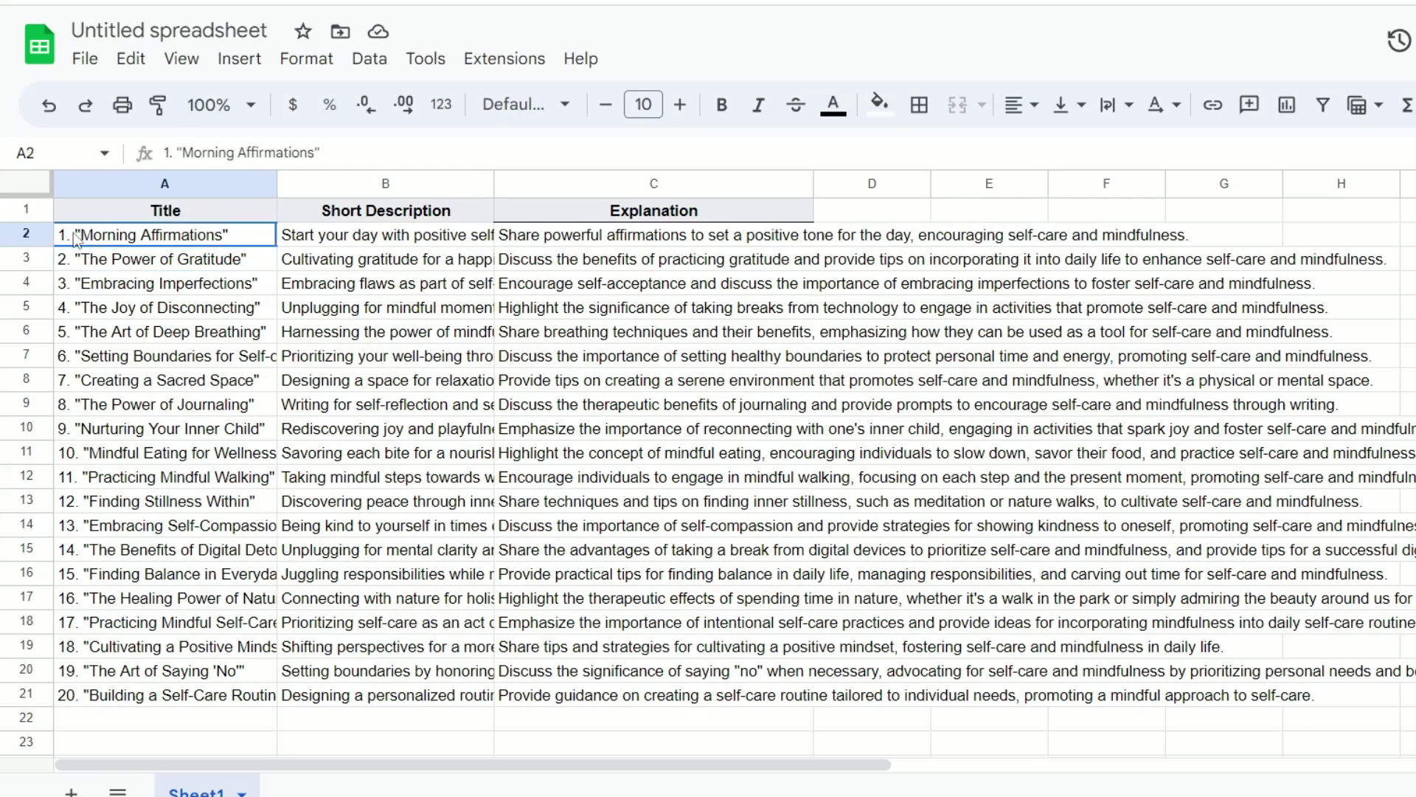
{"action": "key", "text": "ctrl+Down"}
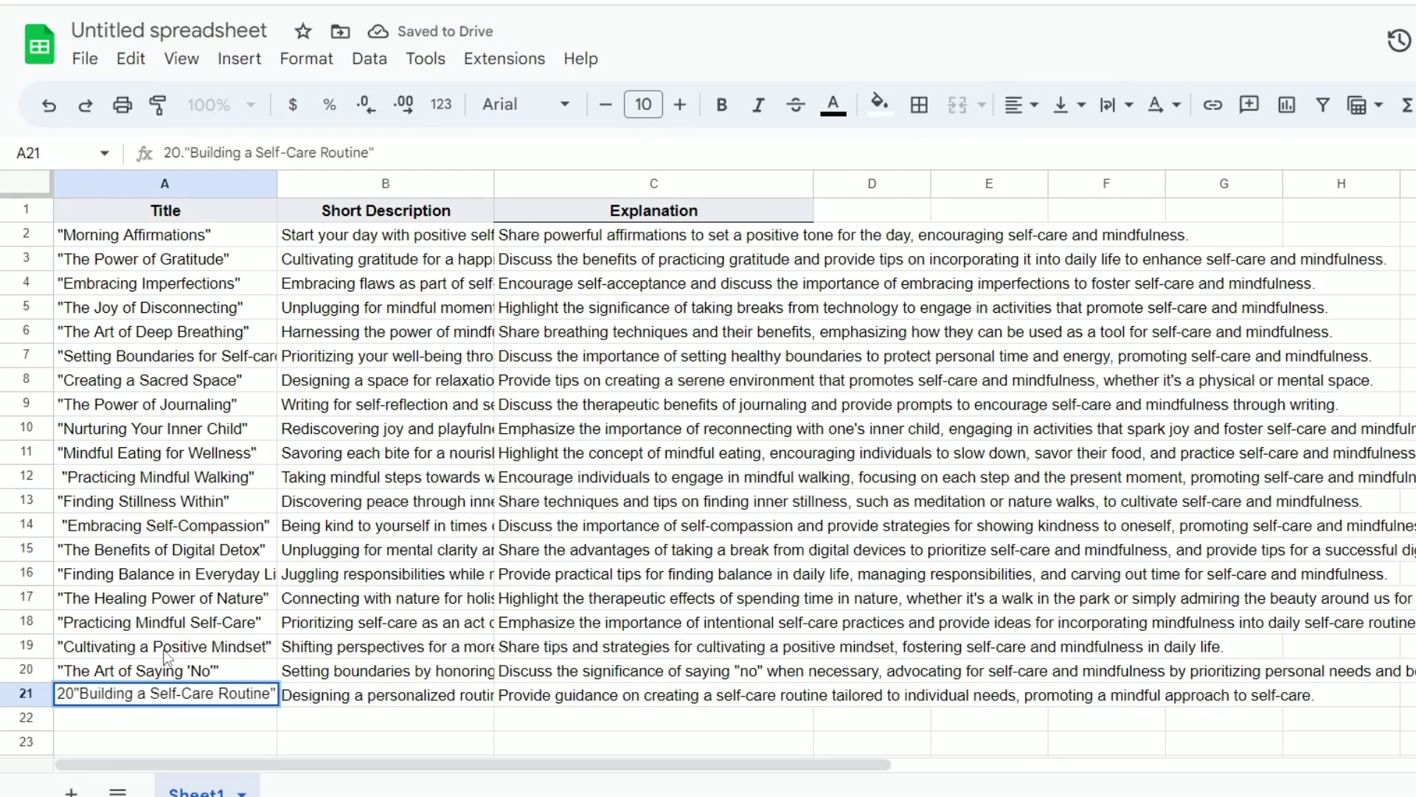
{"action": "key", "text": "Return"}
{"action": "key", "text": "Home"}
{"action": "key", "text": "Delete"}
{"action": "key", "text": "Delete"}
{"action": "key", "text": "Delete"}
{"action": "key", "text": "Delete"}
{"action": "left_click", "coordinate": [228, 378]}
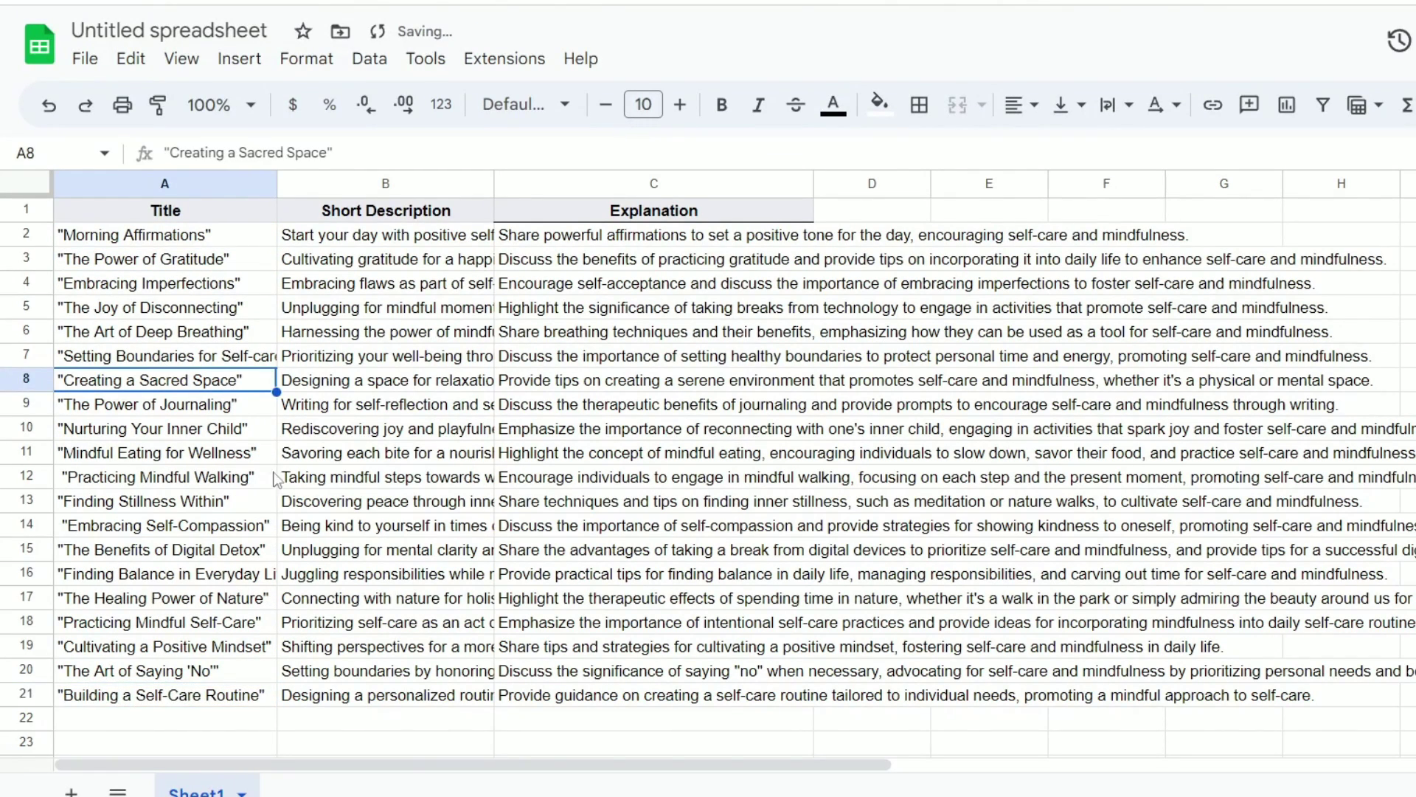
- Autofit columns A, B and C to their longest text
{"action": "double_click", "coordinate": [274, 184]}
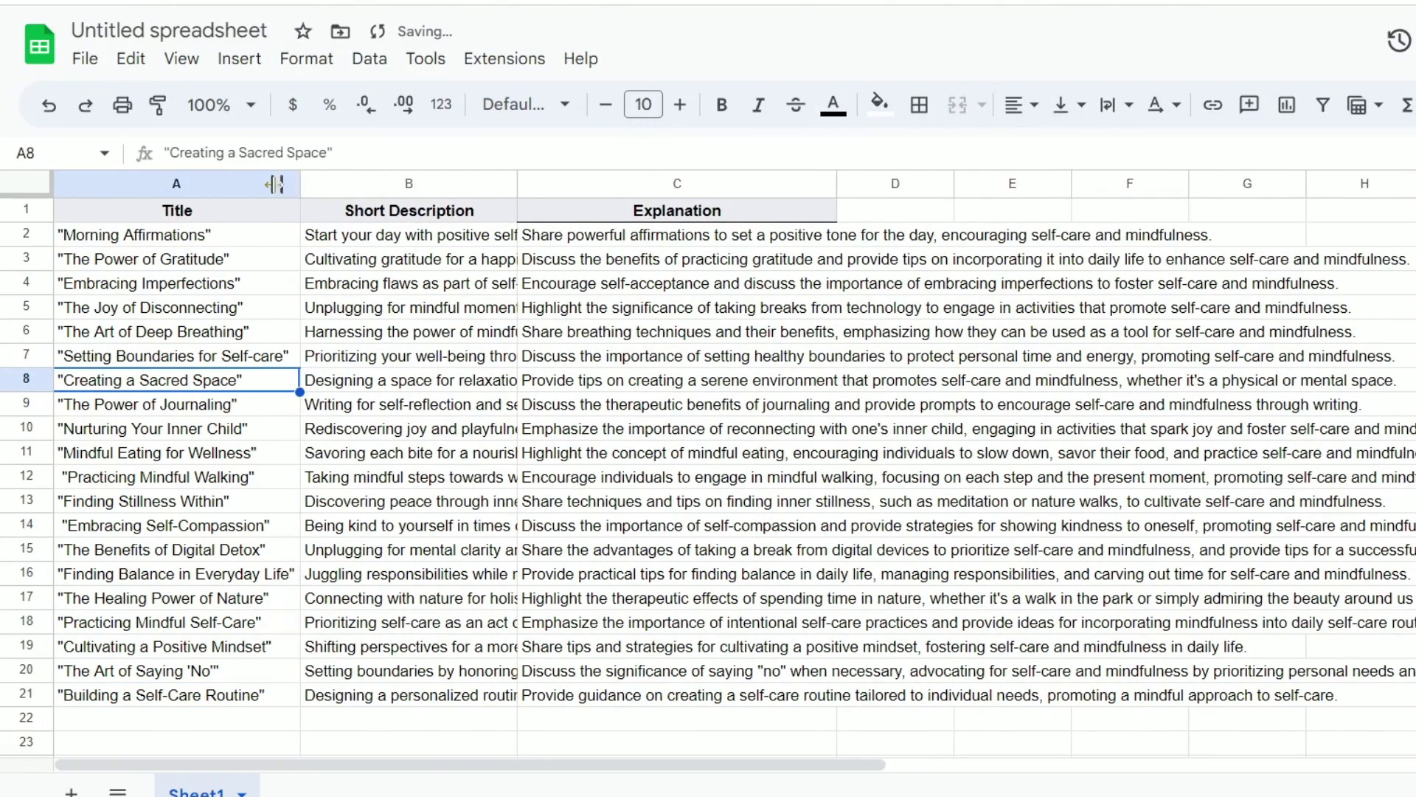
{"action": "double_click", "coordinate": [517, 184]}
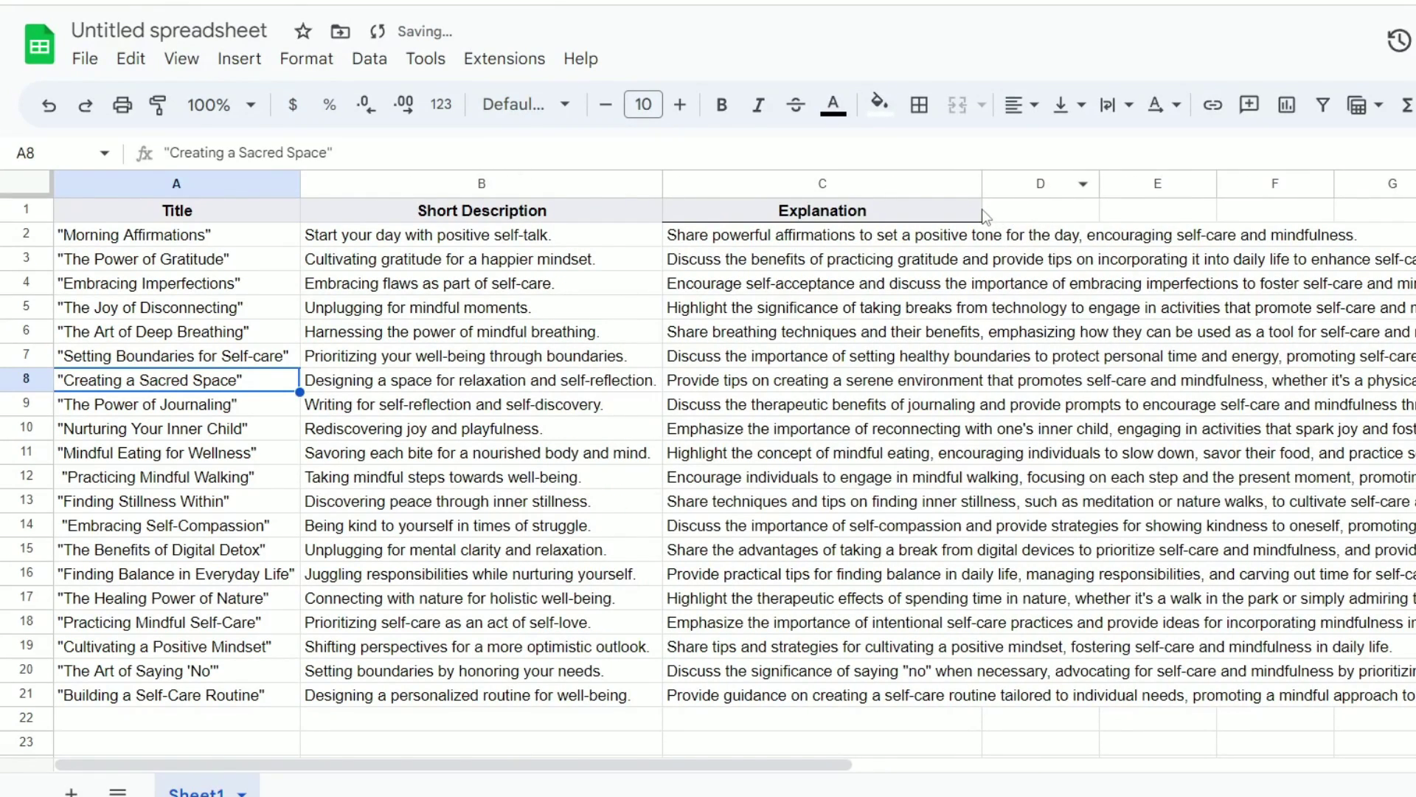
{"action": "double_click", "coordinate": [981, 183]}
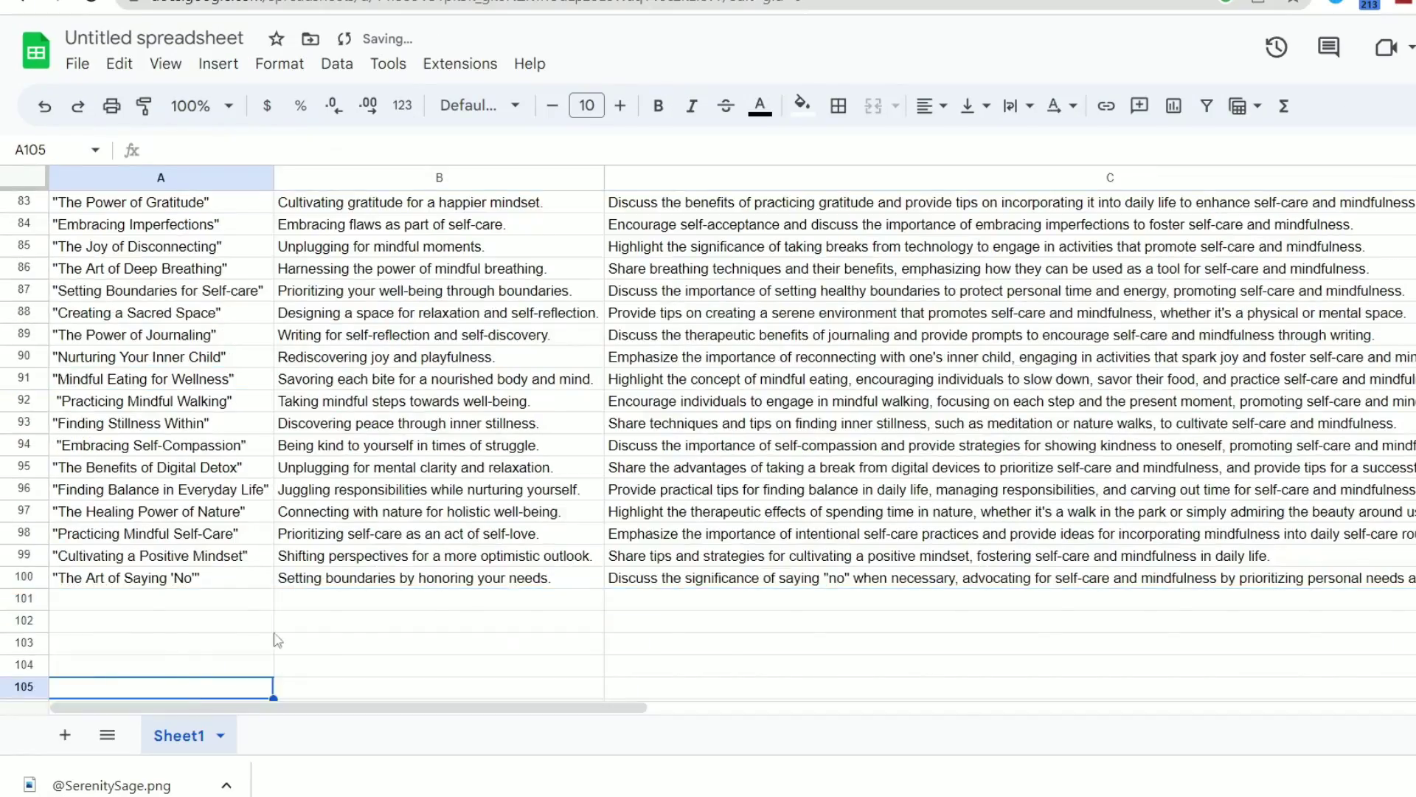
- Download the sheet as a Comma Separated Values (CSV) file
{"action": "scroll", "coordinate": [708, 442], "scroll_direction": "up", "scroll_amount": 20}
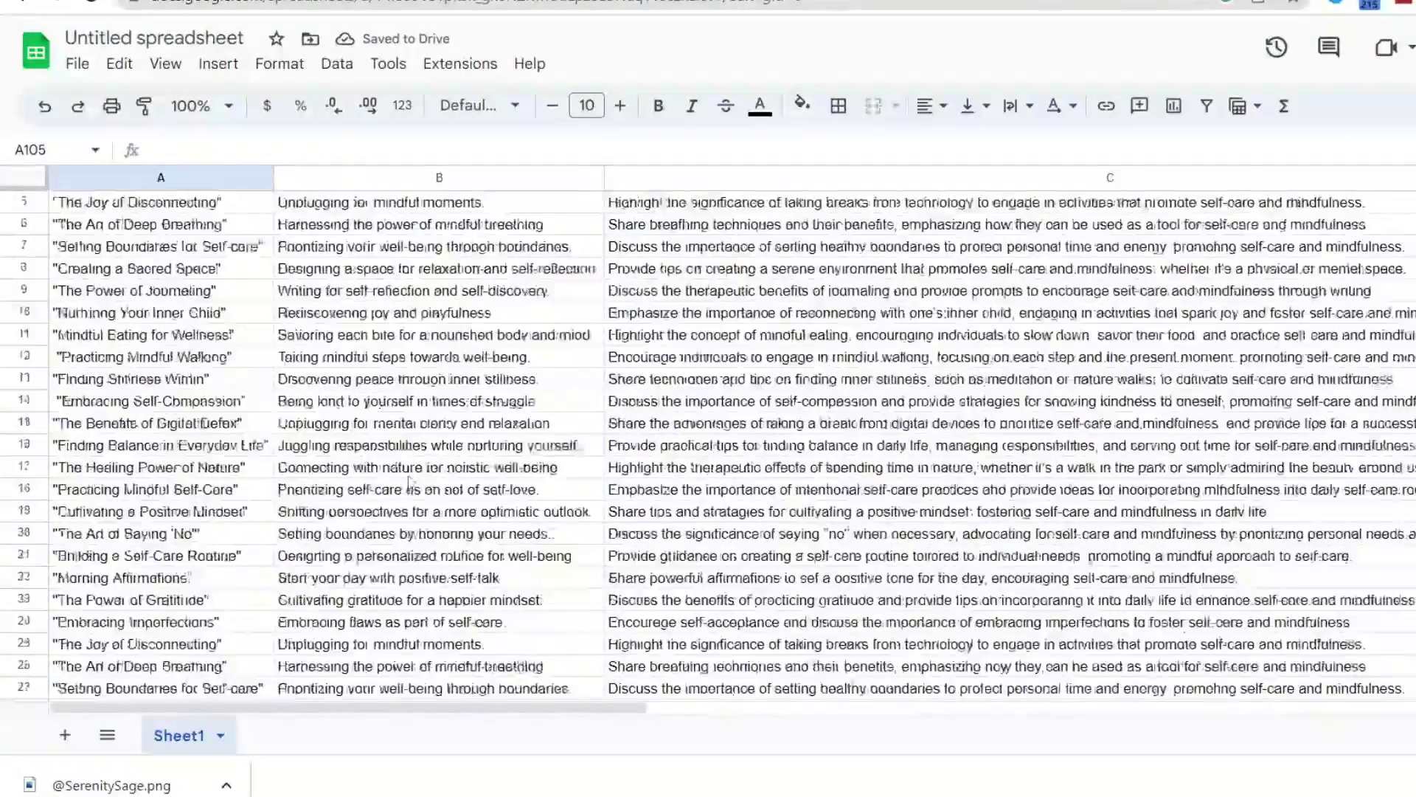
{"action": "left_click", "coordinate": [78, 63]}
{"action": "mouse_move", "coordinate": [246, 326]}
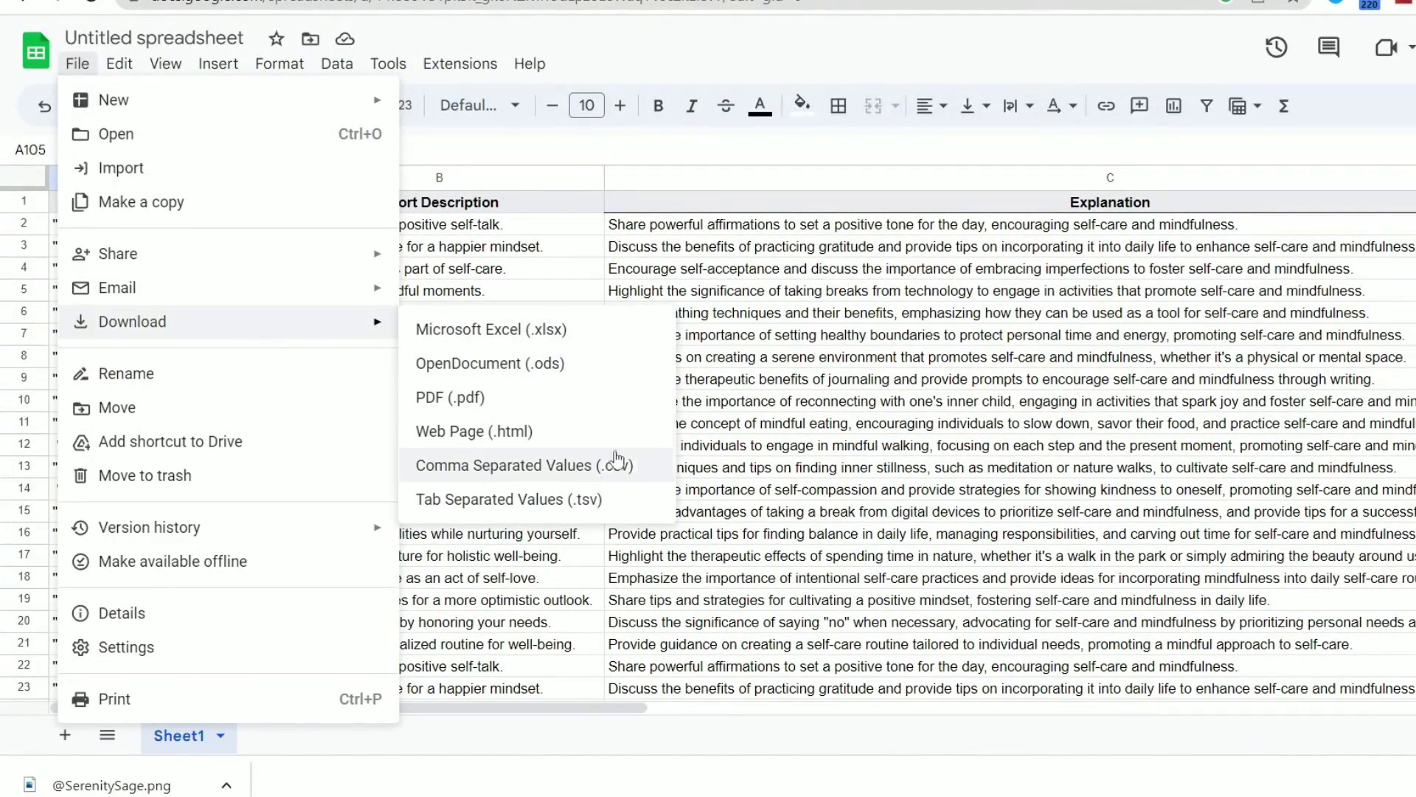
{"action": "left_click", "coordinate": [505, 472]}
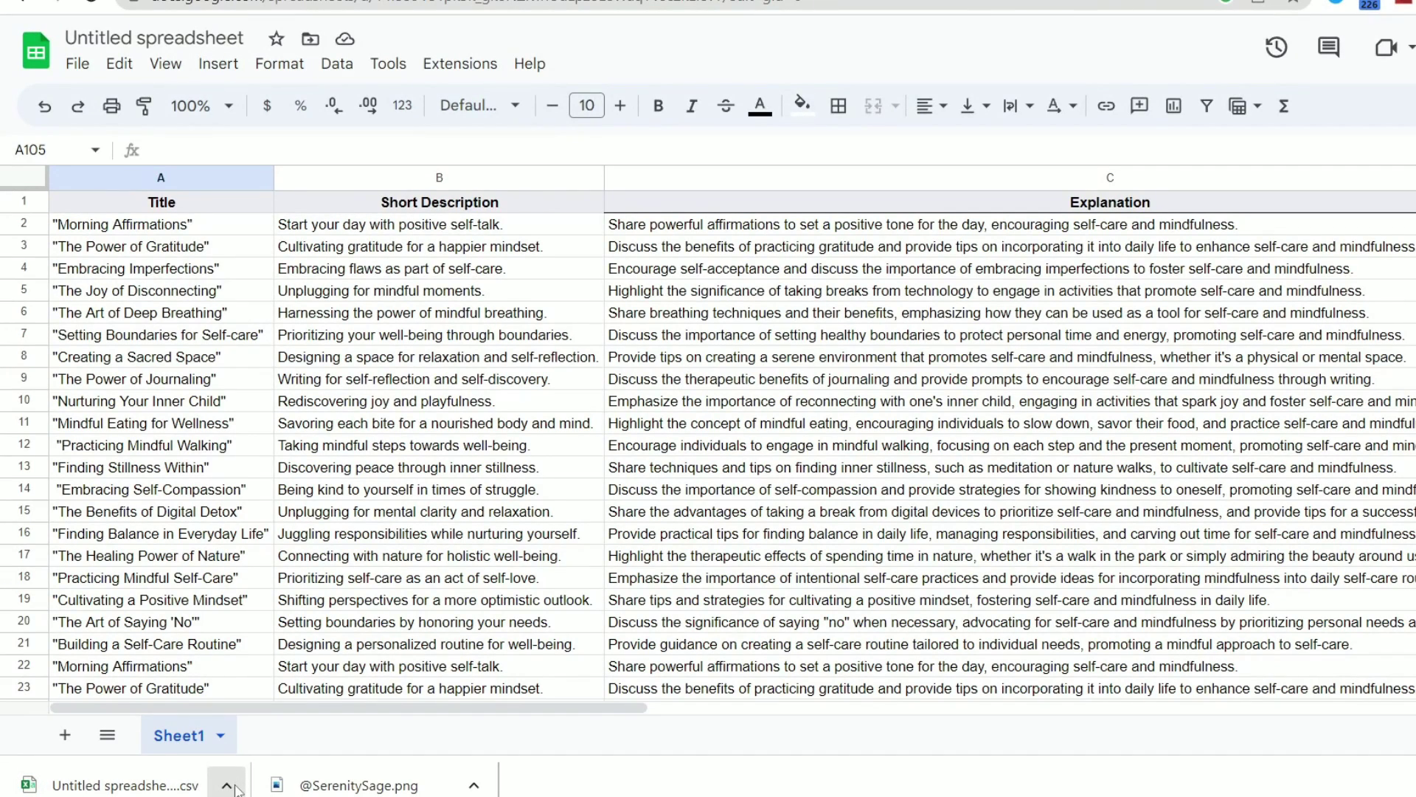
- Search Canva for 'Instagram post' and start a blank square Instagram Post design
{"action": "left_click", "coordinate": [773, 200]}
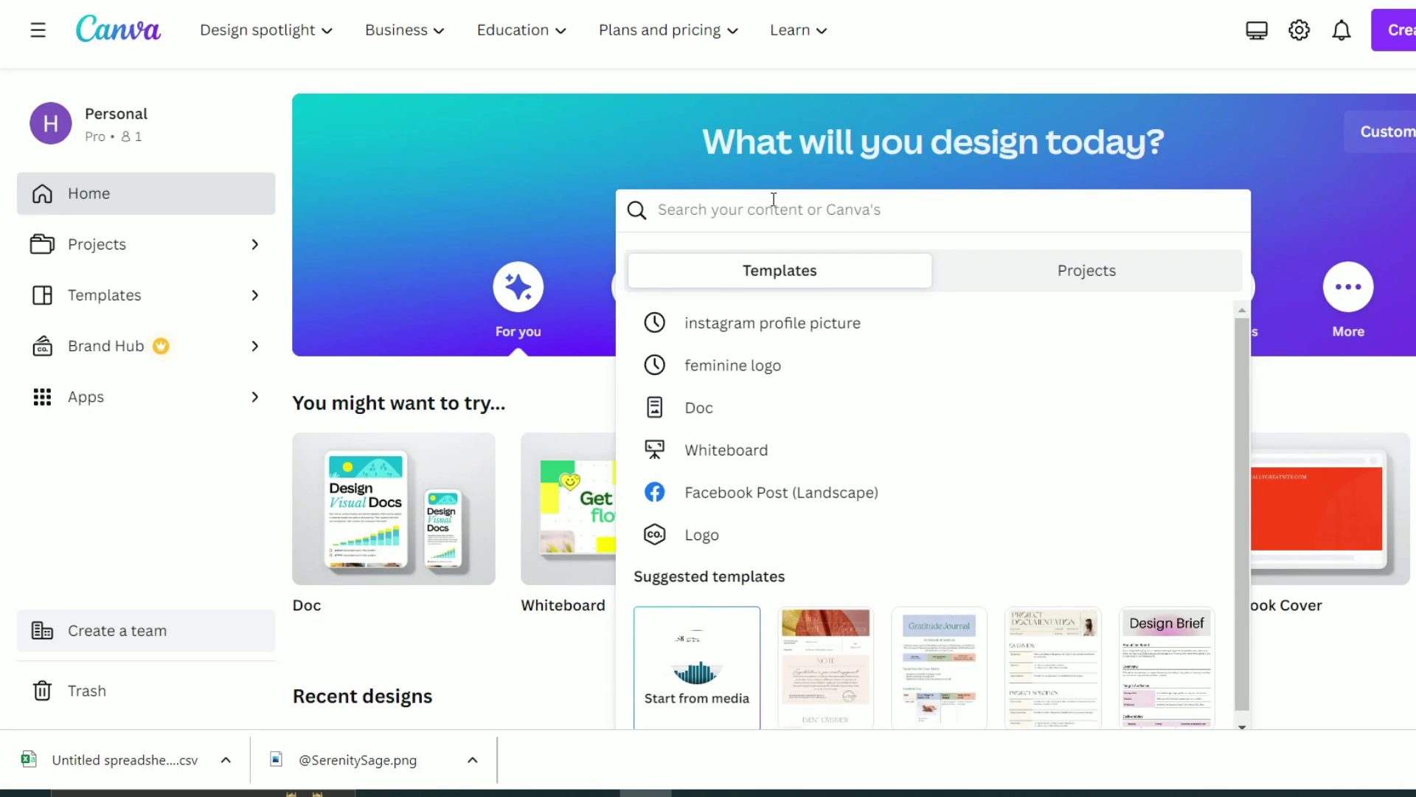
{"action": "type", "text": "Ina"}
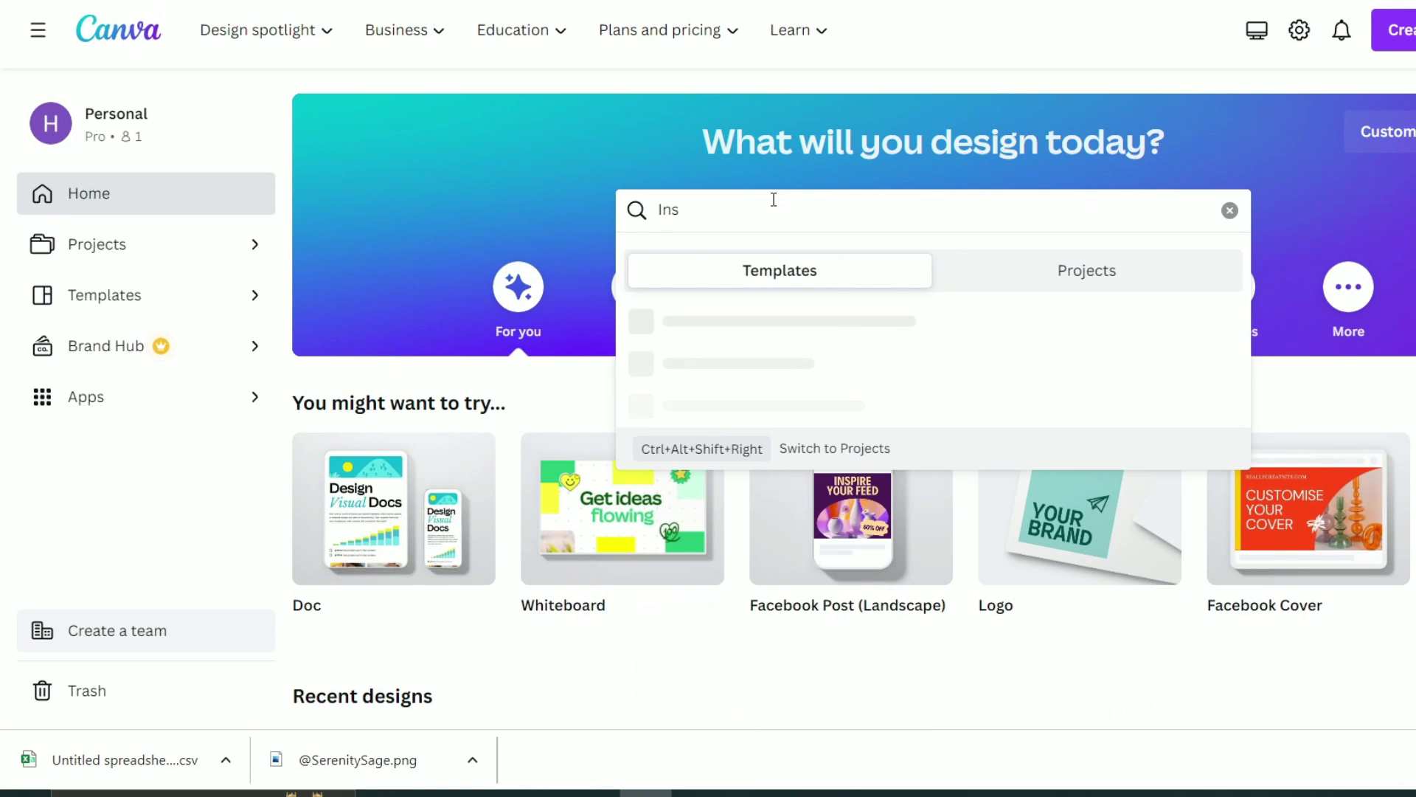
{"action": "type", "text": "tagram p"}
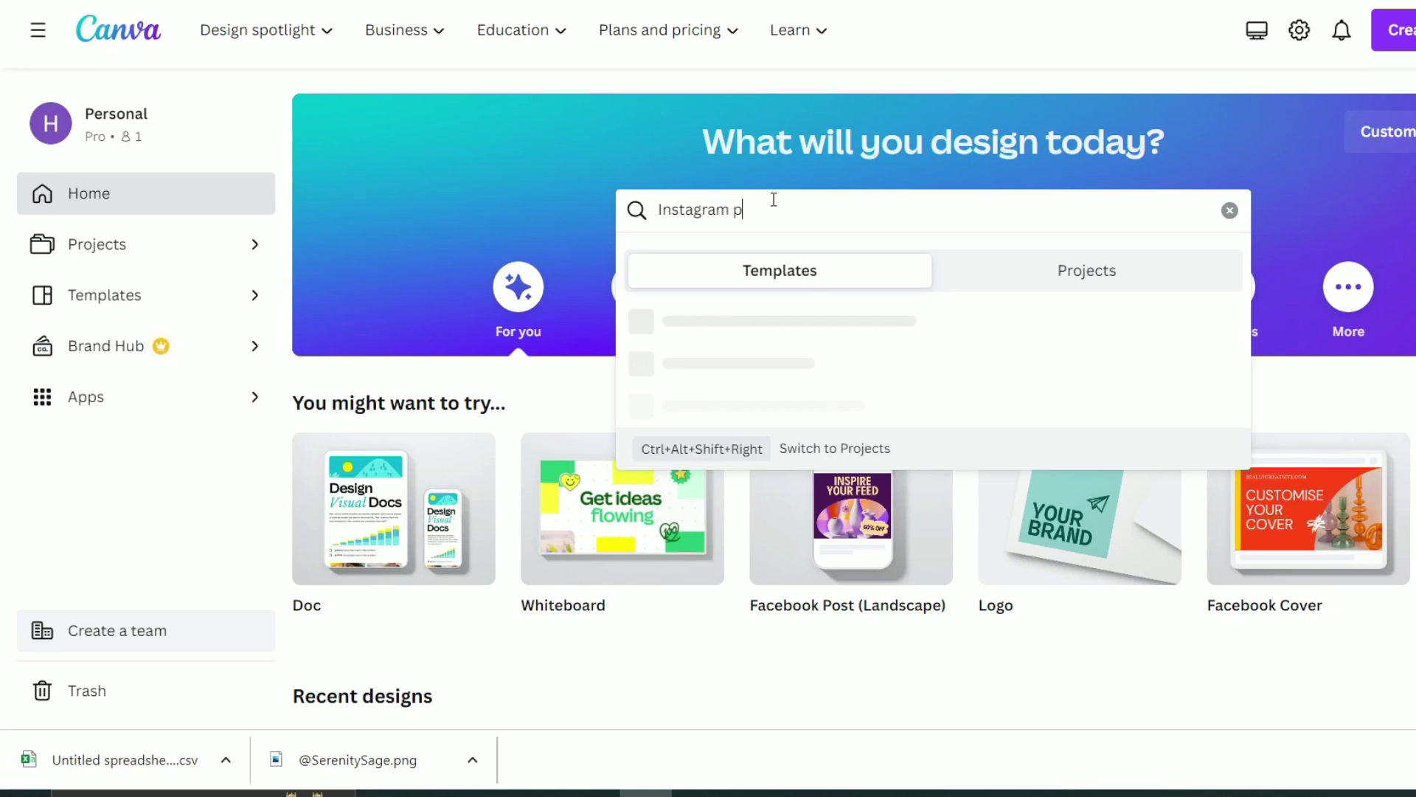
{"action": "type", "text": "s"}
{"action": "key", "text": "BackSpace"}
{"action": "type", "text": "ost"}
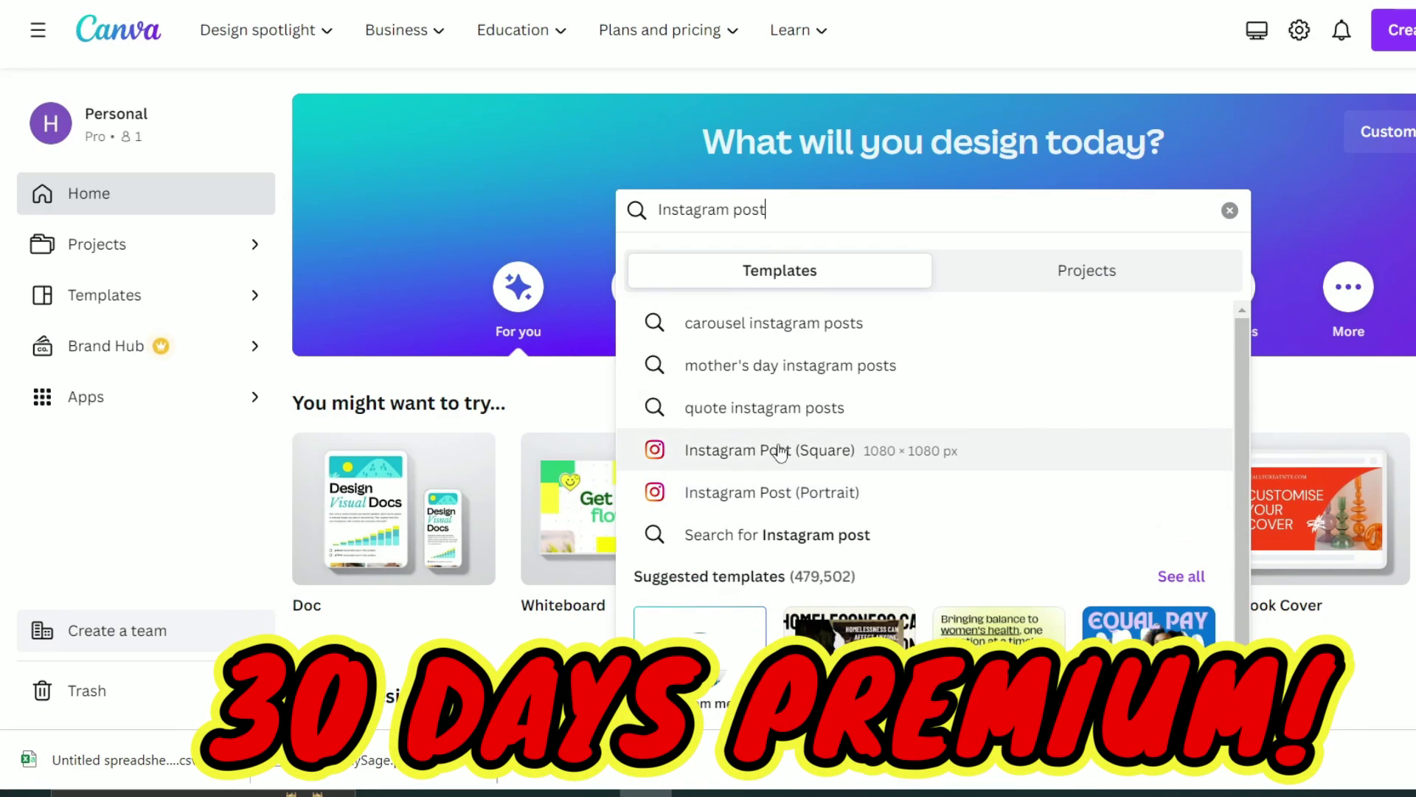
{"action": "left_click", "coordinate": [731, 457]}
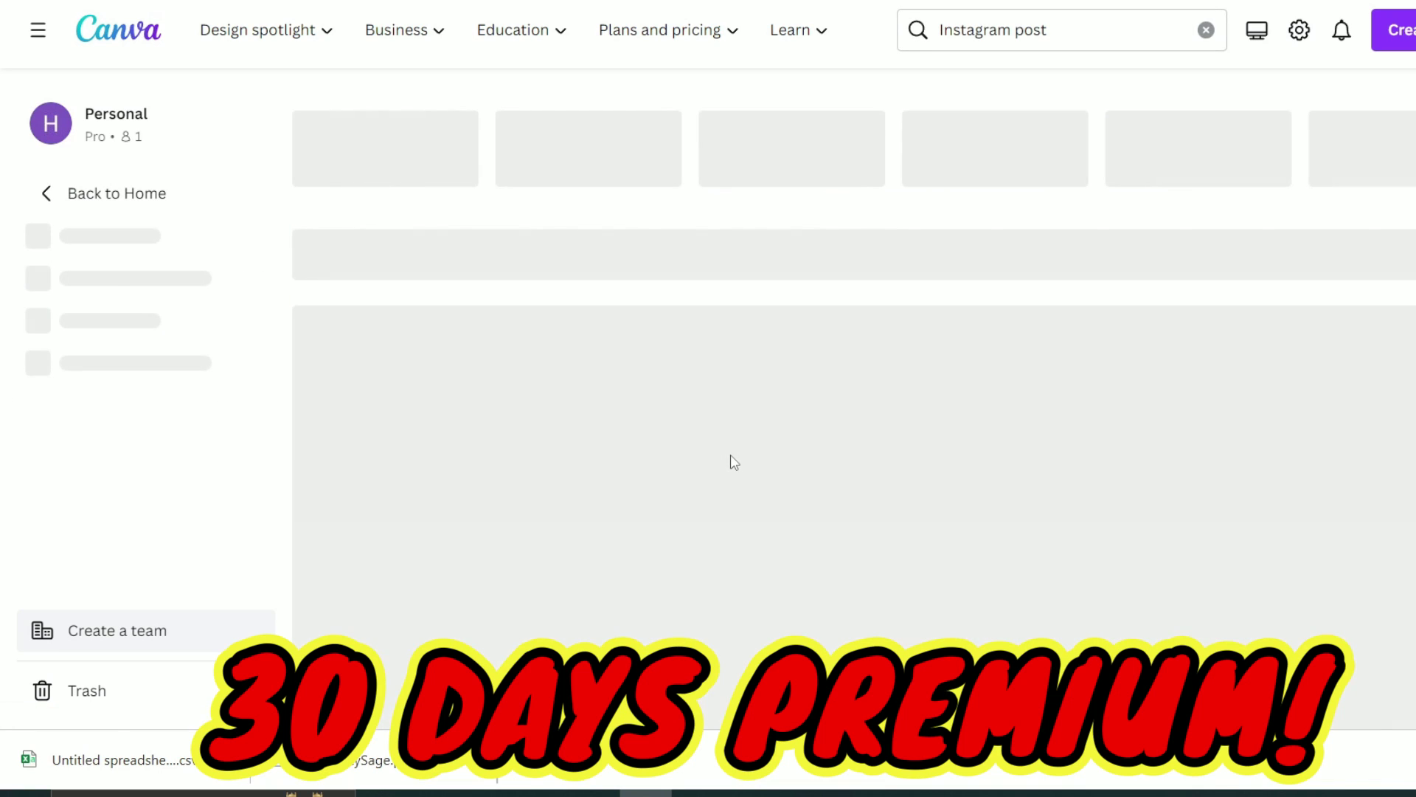
{"action": "scroll", "coordinate": [734, 462], "scroll_direction": "down", "scroll_amount": 12}
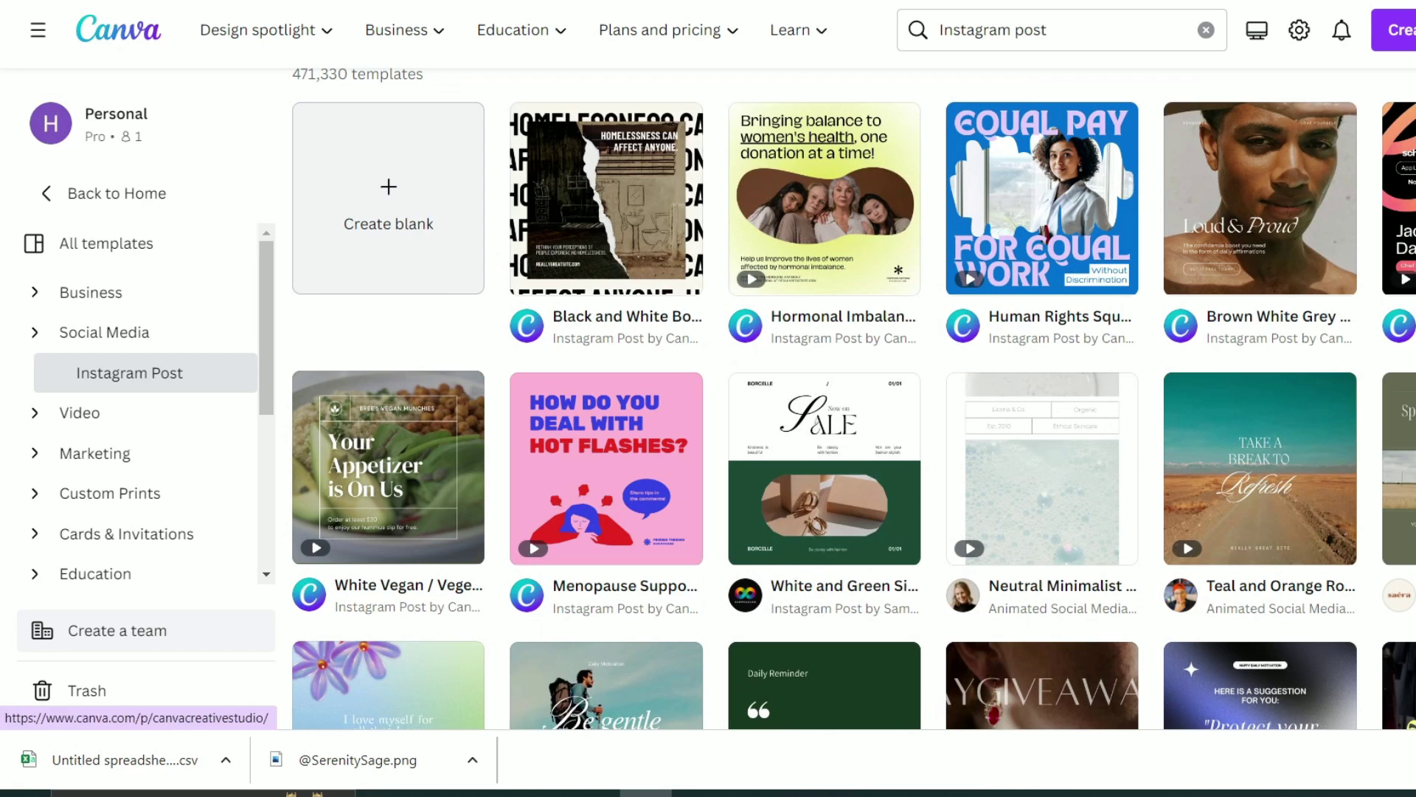
{"action": "scroll", "coordinate": [887, 336], "scroll_direction": "down", "scroll_amount": 2}
{"action": "scroll", "coordinate": [373, 291], "scroll_direction": "up", "scroll_amount": 2}
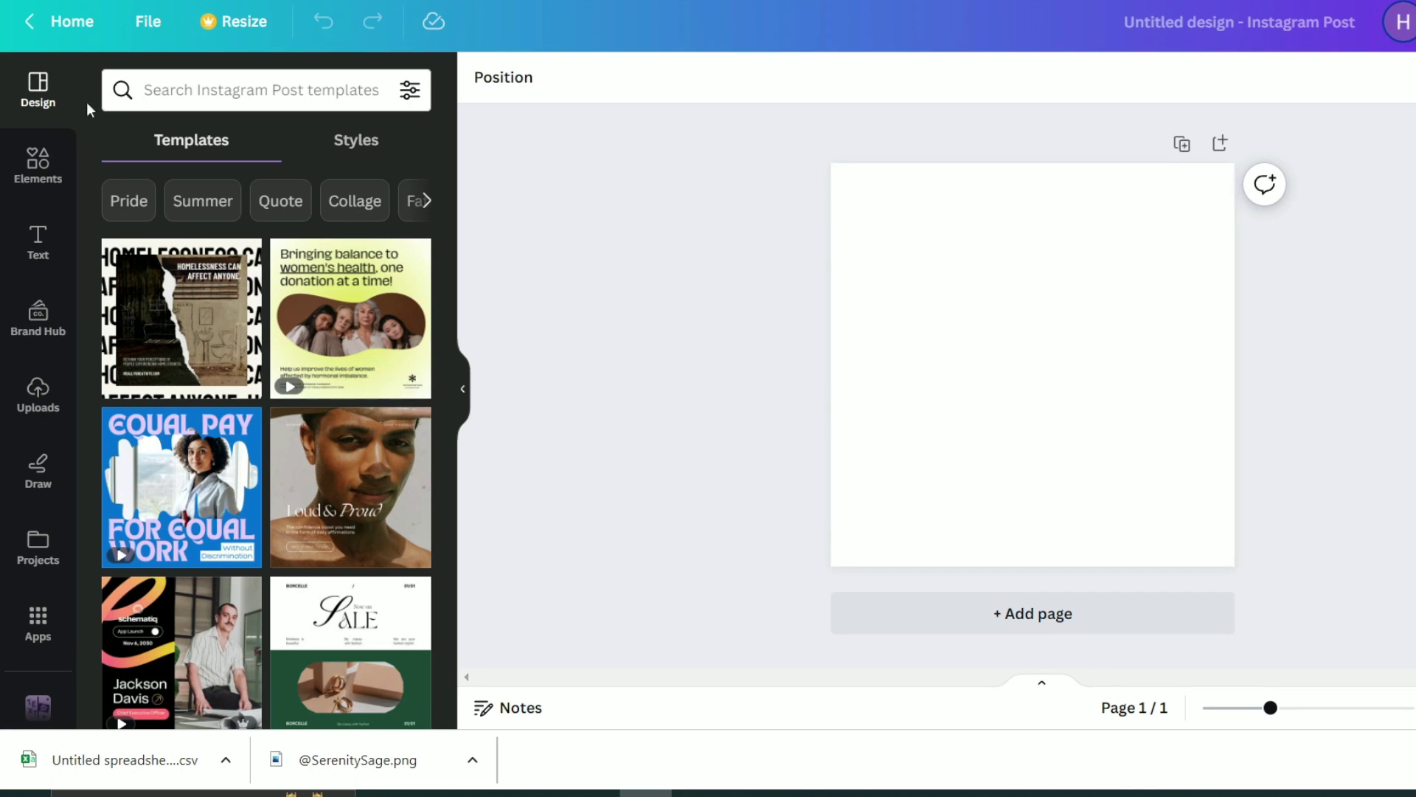
- Add the pink meditating-woman graphic from a 'mindful' graphics search, shrunk and centred near the top
{"action": "left_click", "coordinate": [36, 157]}
{"action": "left_click", "coordinate": [172, 86]}
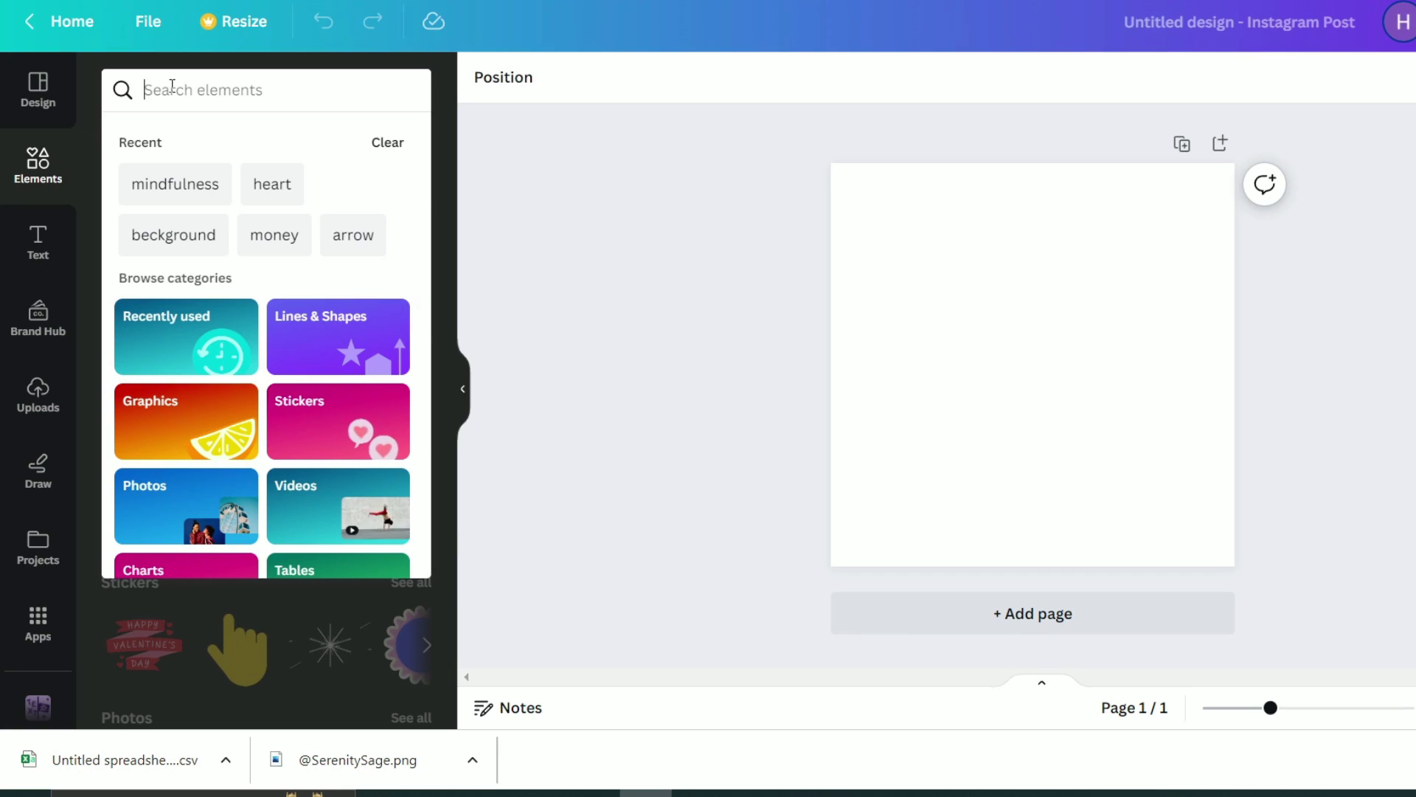
{"action": "type", "text": "mindfulness"}
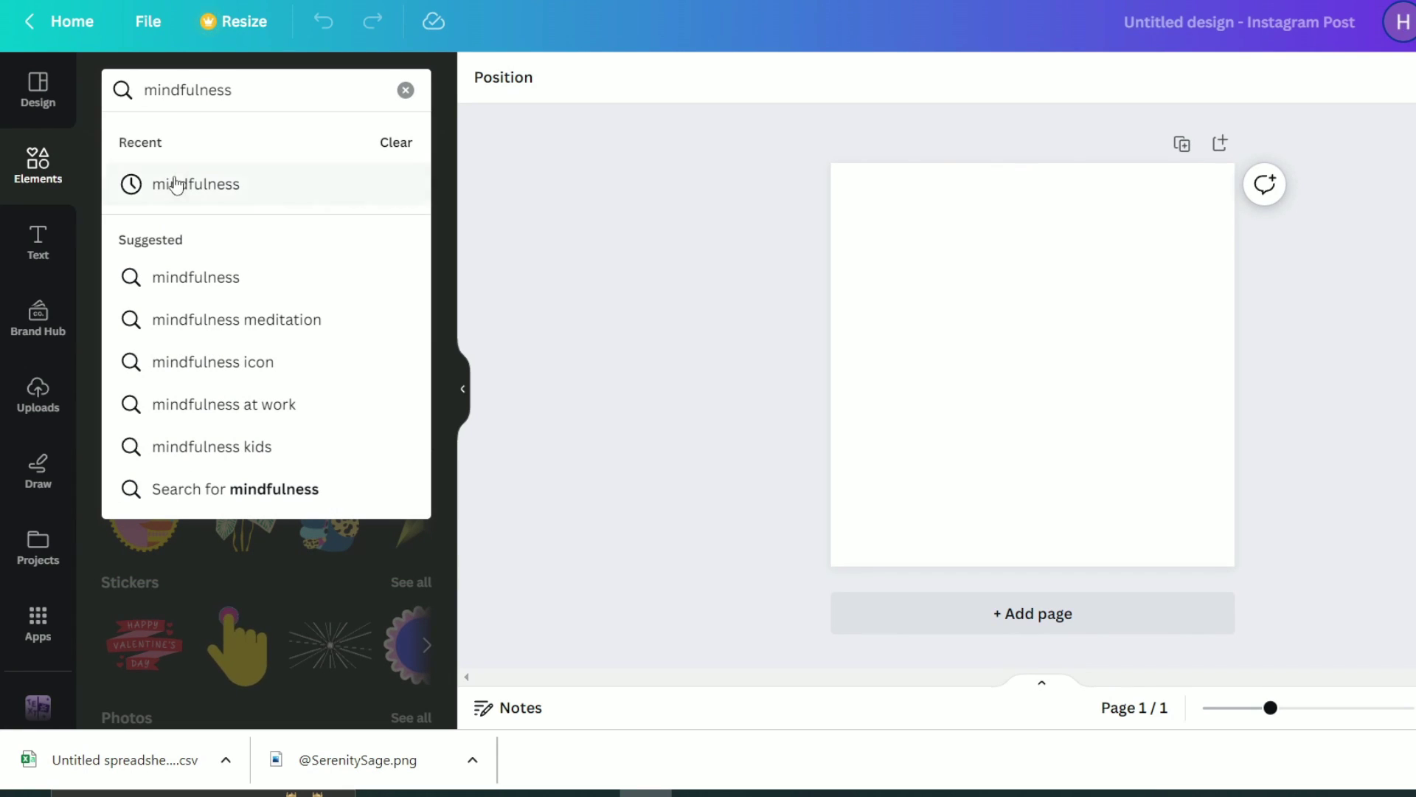
{"action": "left_click", "coordinate": [176, 184]}
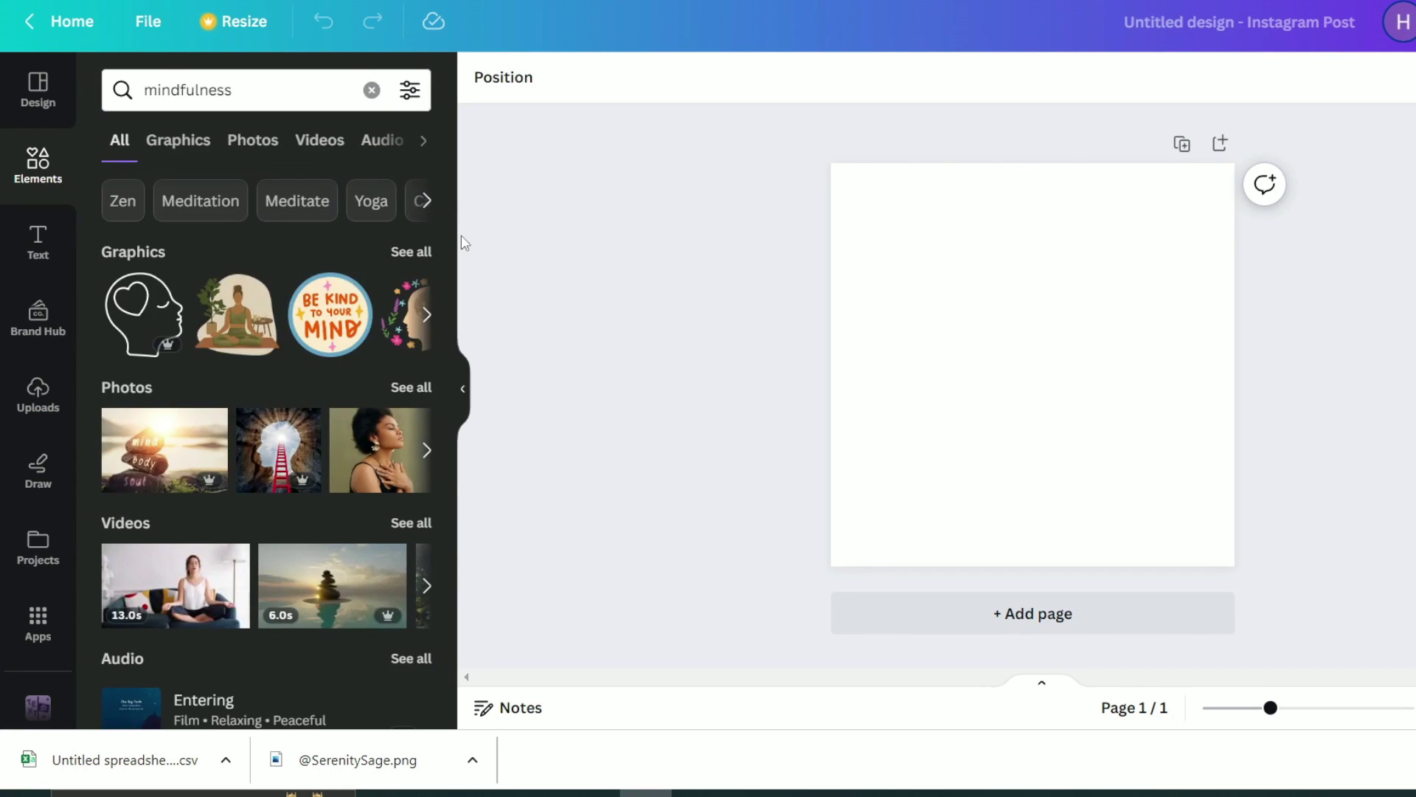
{"action": "left_click", "coordinate": [417, 255]}
{"action": "scroll", "coordinate": [389, 335], "scroll_direction": "down", "scroll_amount": 2}
{"action": "scroll", "coordinate": [390, 336], "scroll_direction": "down", "scroll_amount": 2}
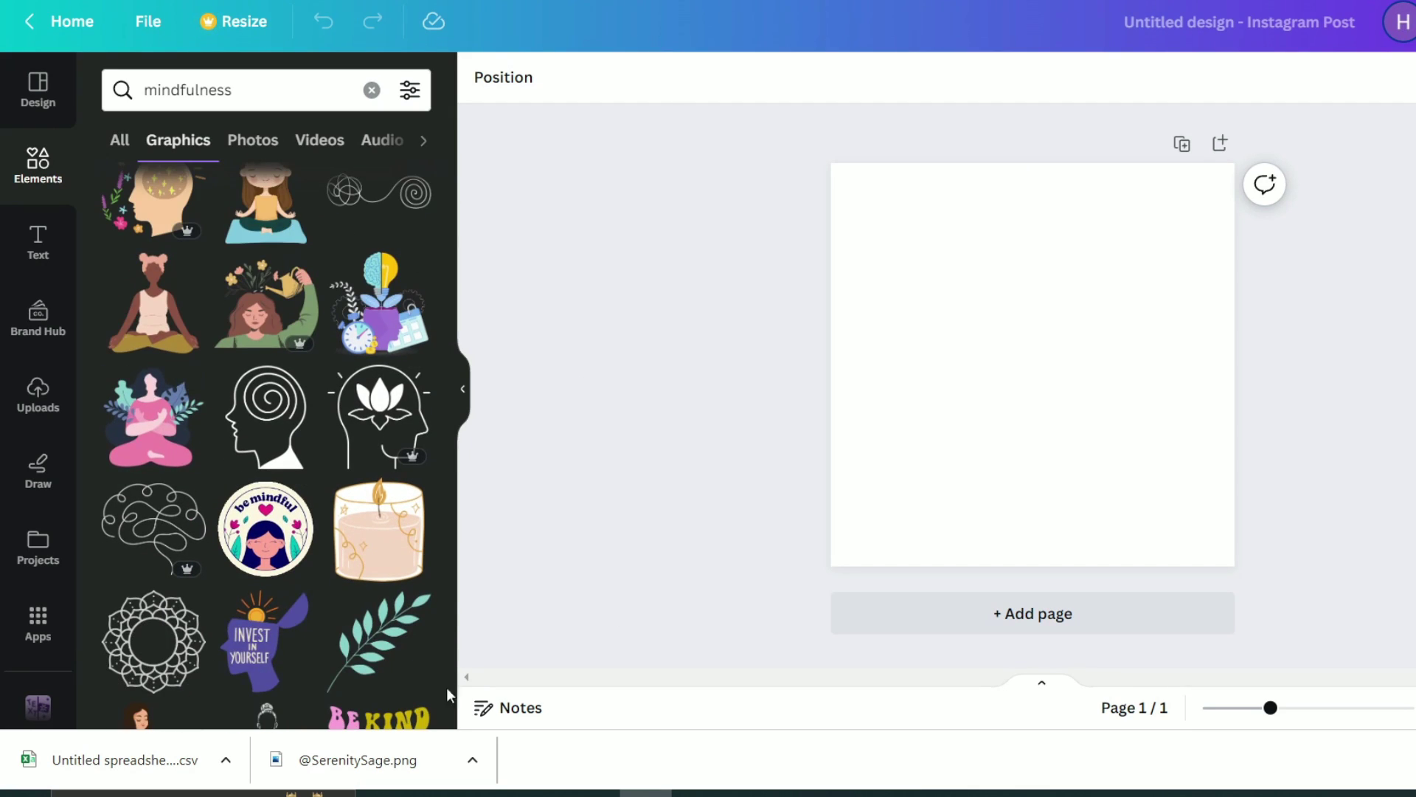
{"action": "left_click", "coordinate": [155, 441]}
{"action": "left_click_drag", "start_coordinate": [1099, 439], "coordinate": [1062, 278]}
{"action": "left_click_drag", "start_coordinate": [1008, 236], "coordinate": [1033, 238]}
- Set the page background to pale pink #FFE2E6
{"action": "left_click", "coordinate": [1126, 363]}
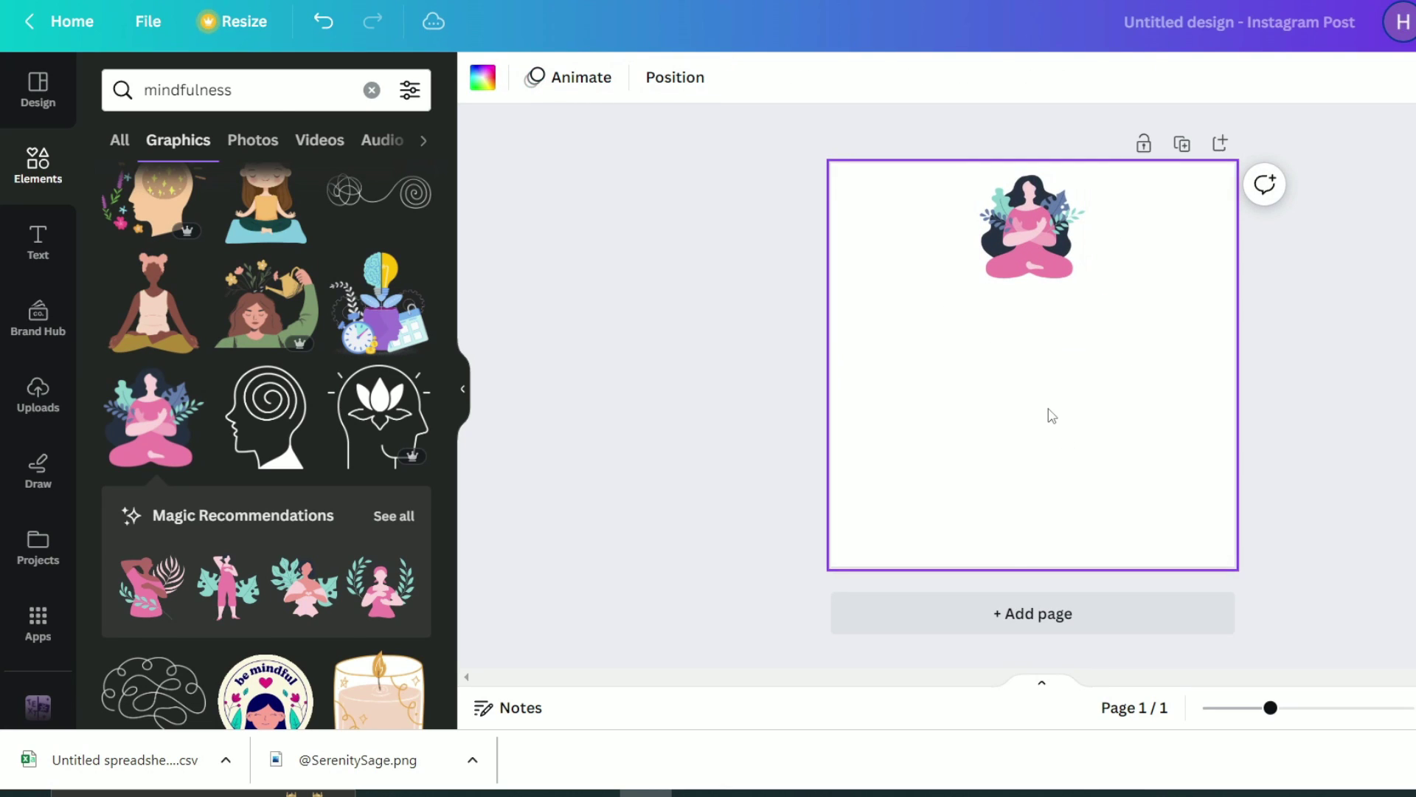
{"action": "left_click", "coordinate": [483, 76]}
{"action": "left_click", "coordinate": [409, 205]}
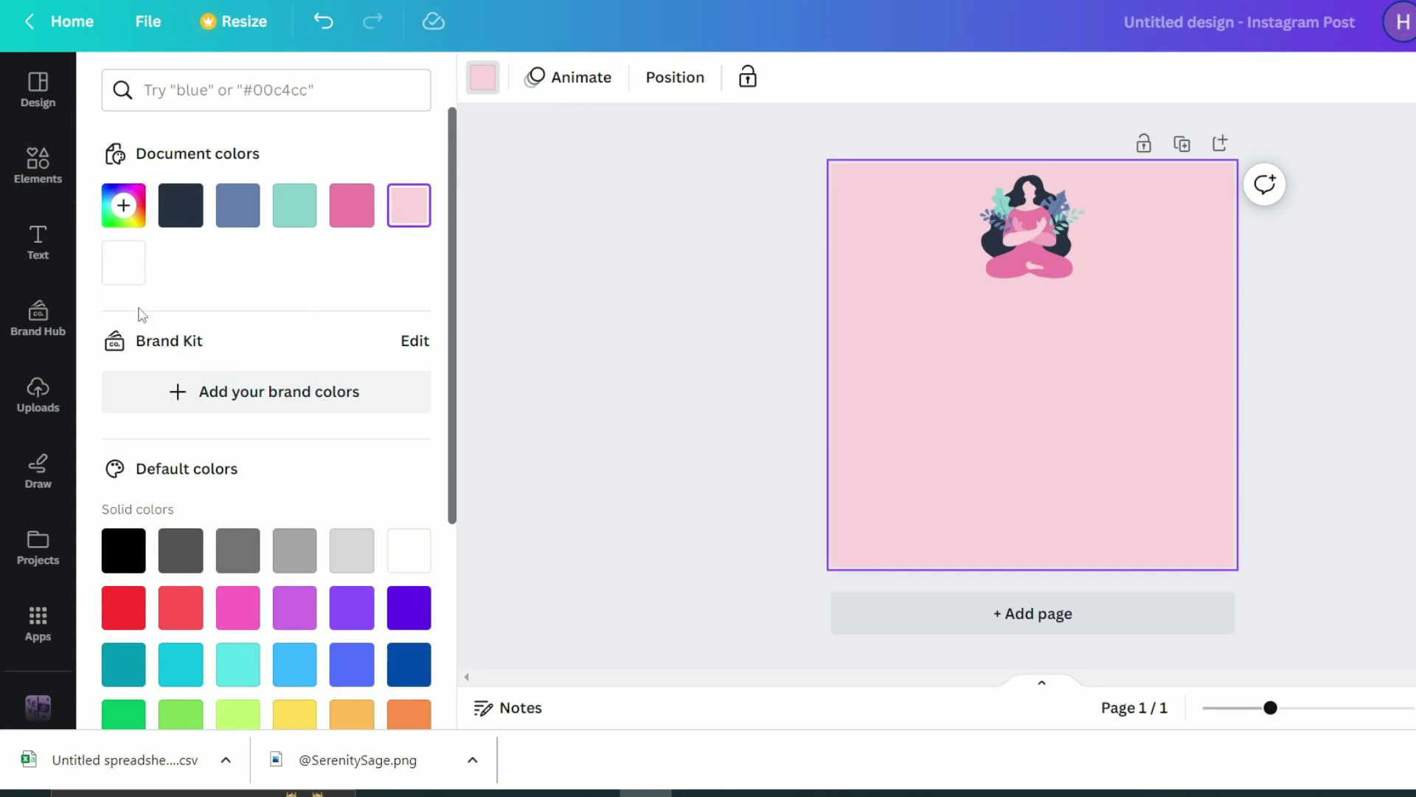
{"action": "left_click", "coordinate": [123, 206]}
{"action": "left_click_drag", "start_coordinate": [169, 316], "coordinate": [152, 309]}
- Nudge the meditating-woman graphic so it stays centred near the top
{"action": "left_click", "coordinate": [1032, 229]}
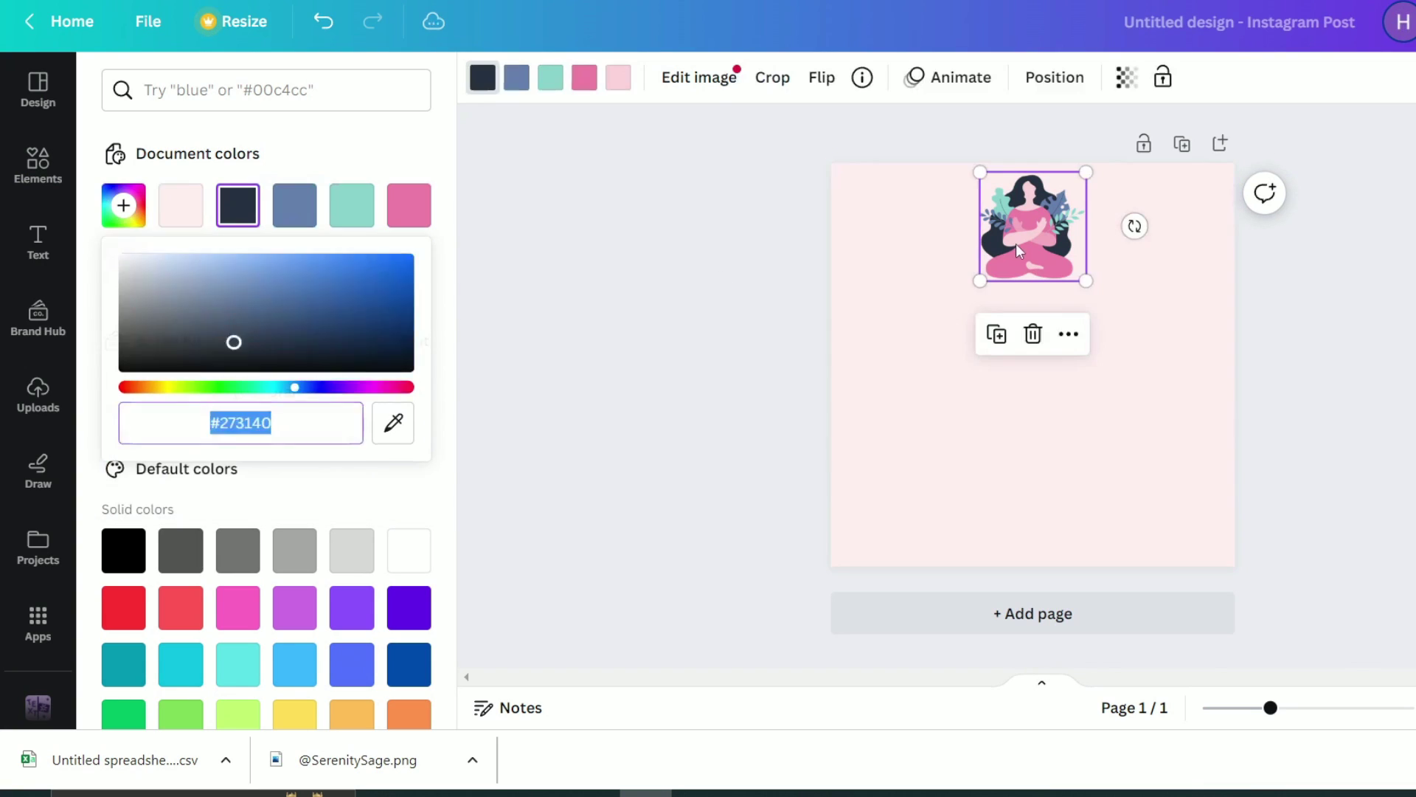
{"action": "left_click_drag", "start_coordinate": [1062, 258], "coordinate": [1059, 256]}
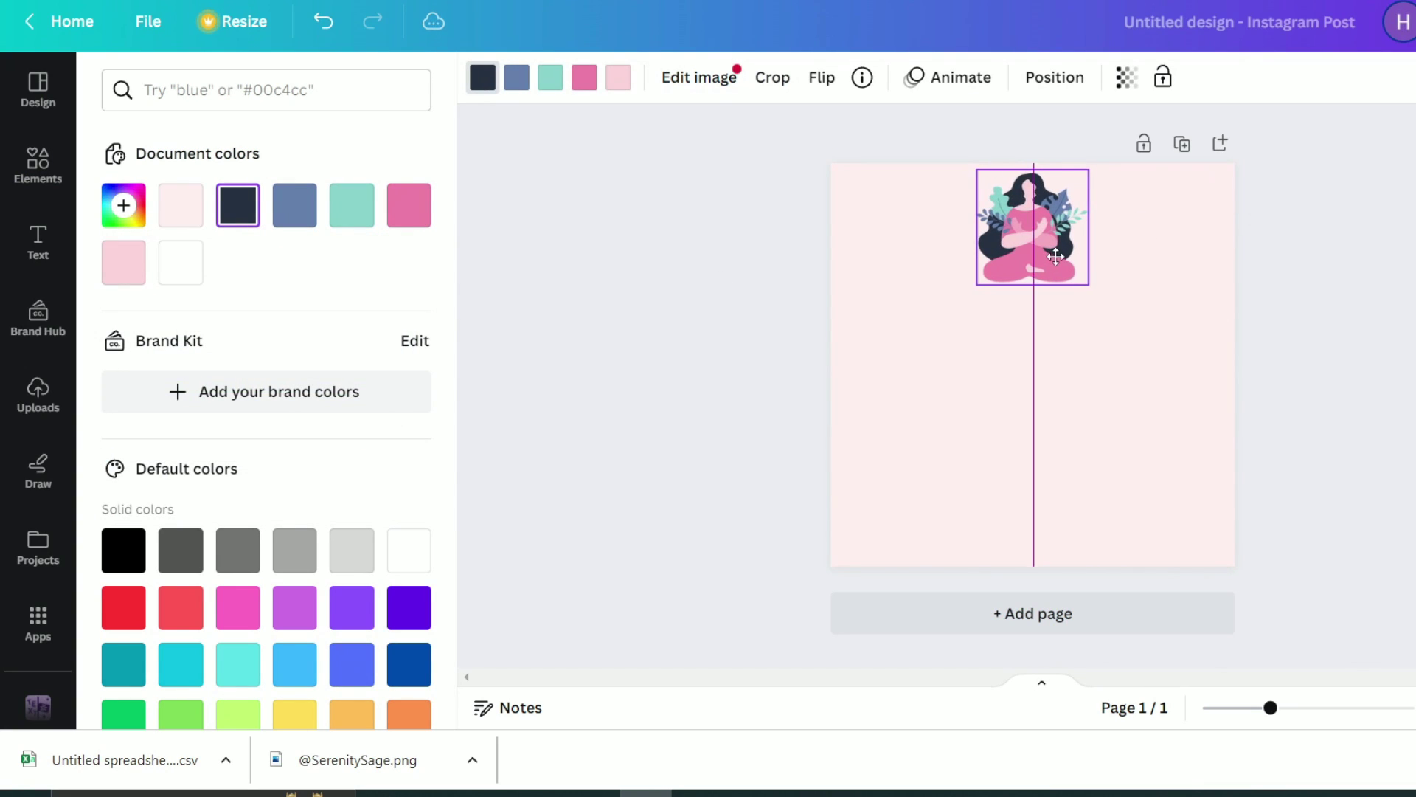
{"action": "left_click", "coordinate": [1126, 391]}
- Add a 'TITLE' heading, a subheading and a body text box, stacked below the graphic
{"action": "left_click", "coordinate": [38, 242]}
{"action": "left_click", "coordinate": [220, 342]}
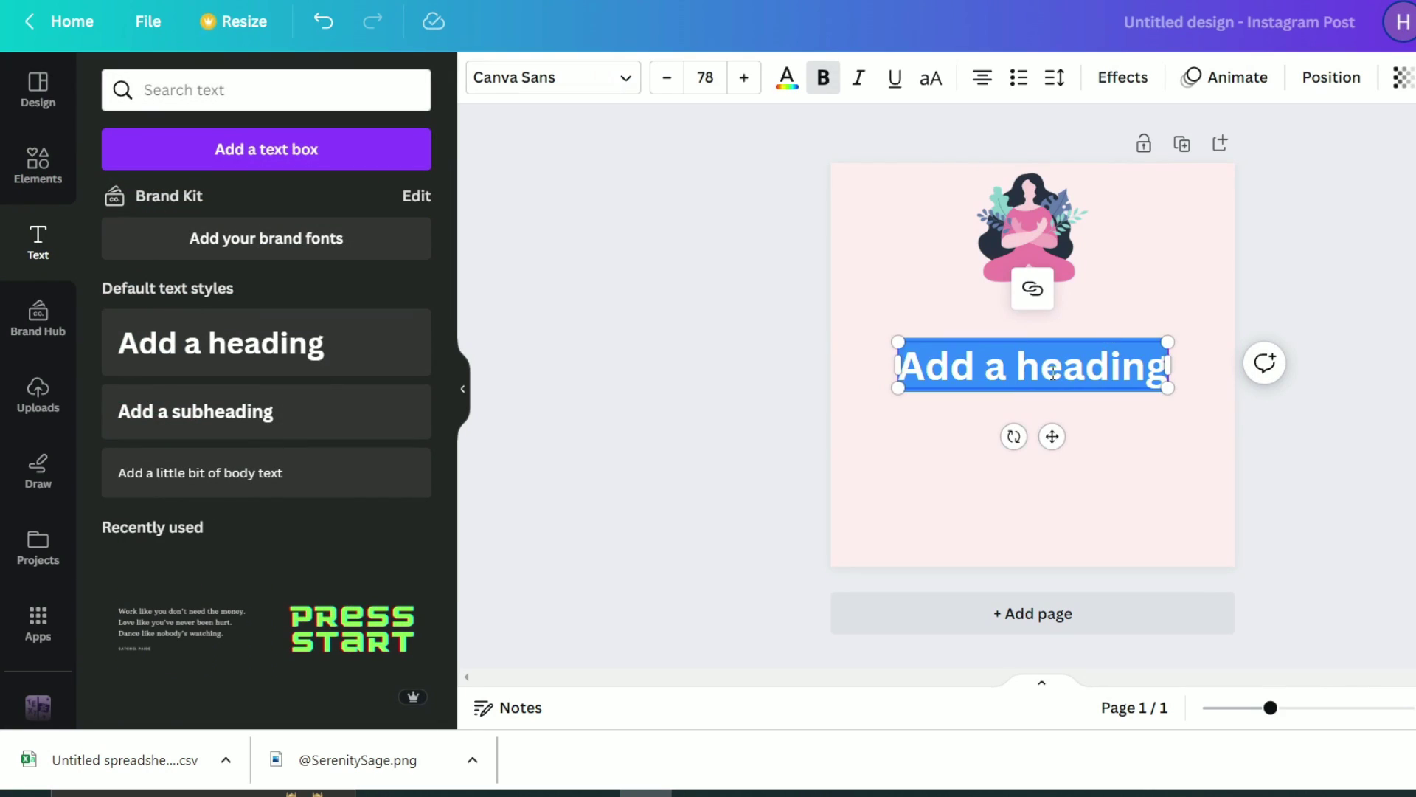
{"action": "type", "text": "TITLE"}
{"action": "left_click_drag", "start_coordinate": [1052, 386], "coordinate": [1173, 383]}
{"action": "left_click", "coordinate": [195, 411]}
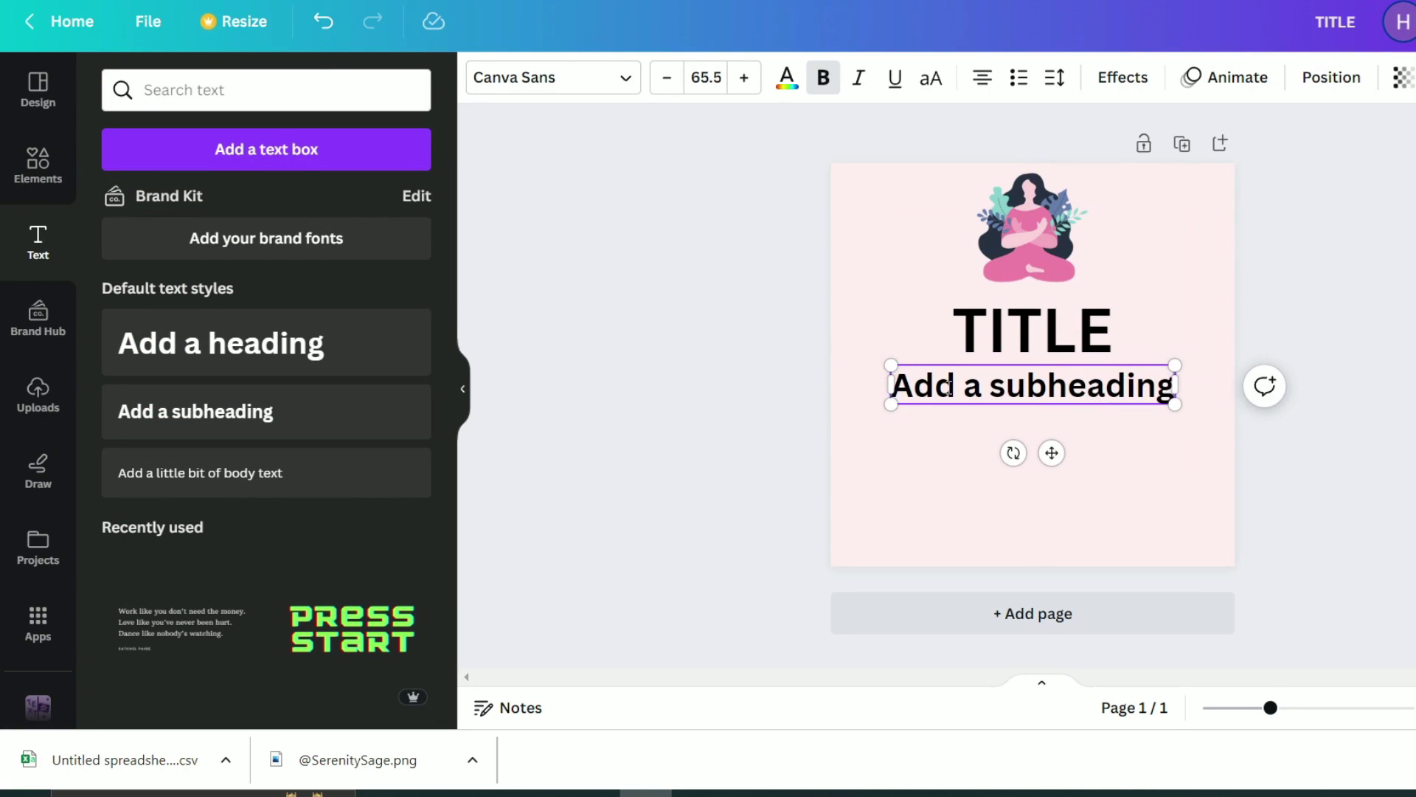
{"action": "left_click", "coordinate": [259, 473]}
{"action": "left_click_drag", "start_coordinate": [1248, 426], "coordinate": [1138, 453]}
{"action": "left_click", "coordinate": [1153, 273]}
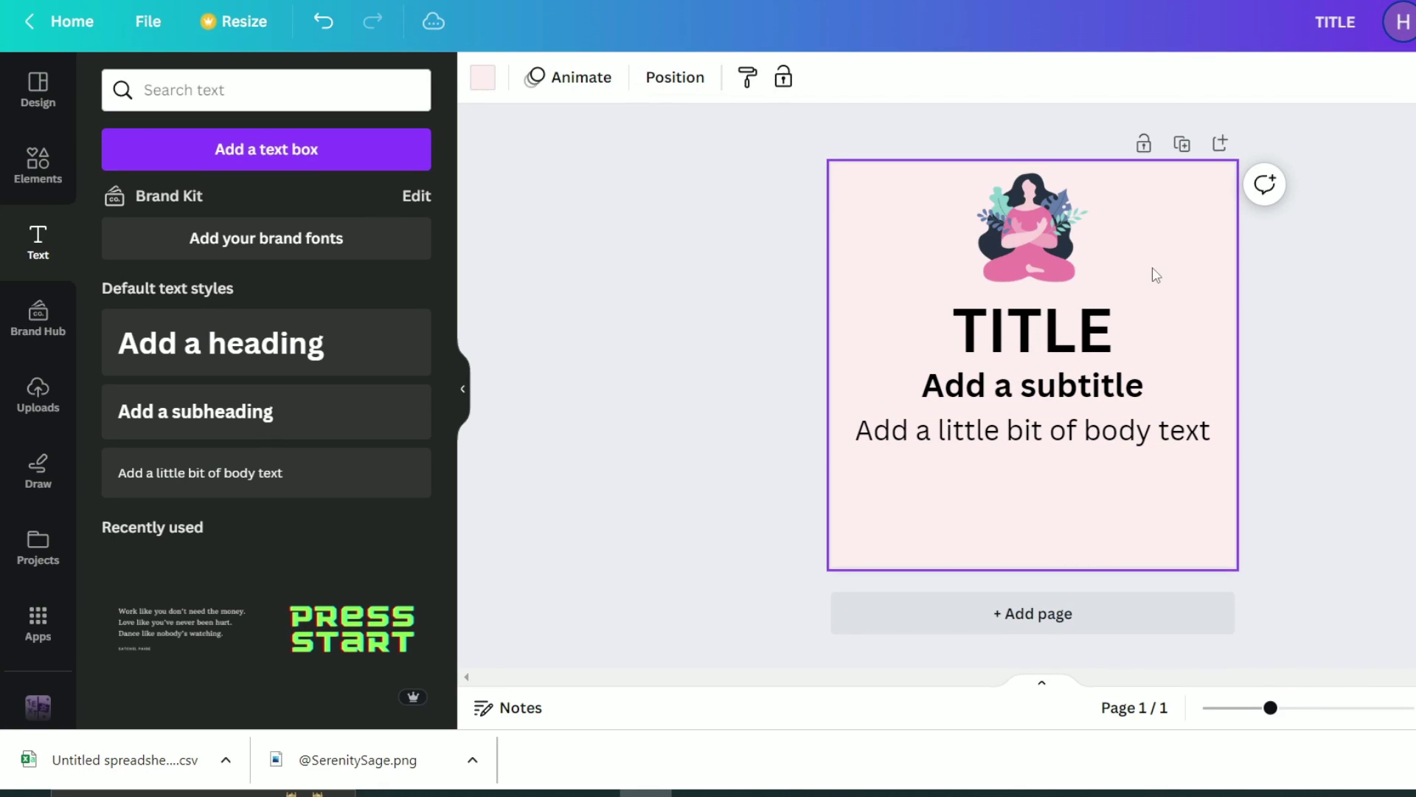
- Change the title font to Gagalin
{"action": "left_click", "coordinate": [38, 162]}
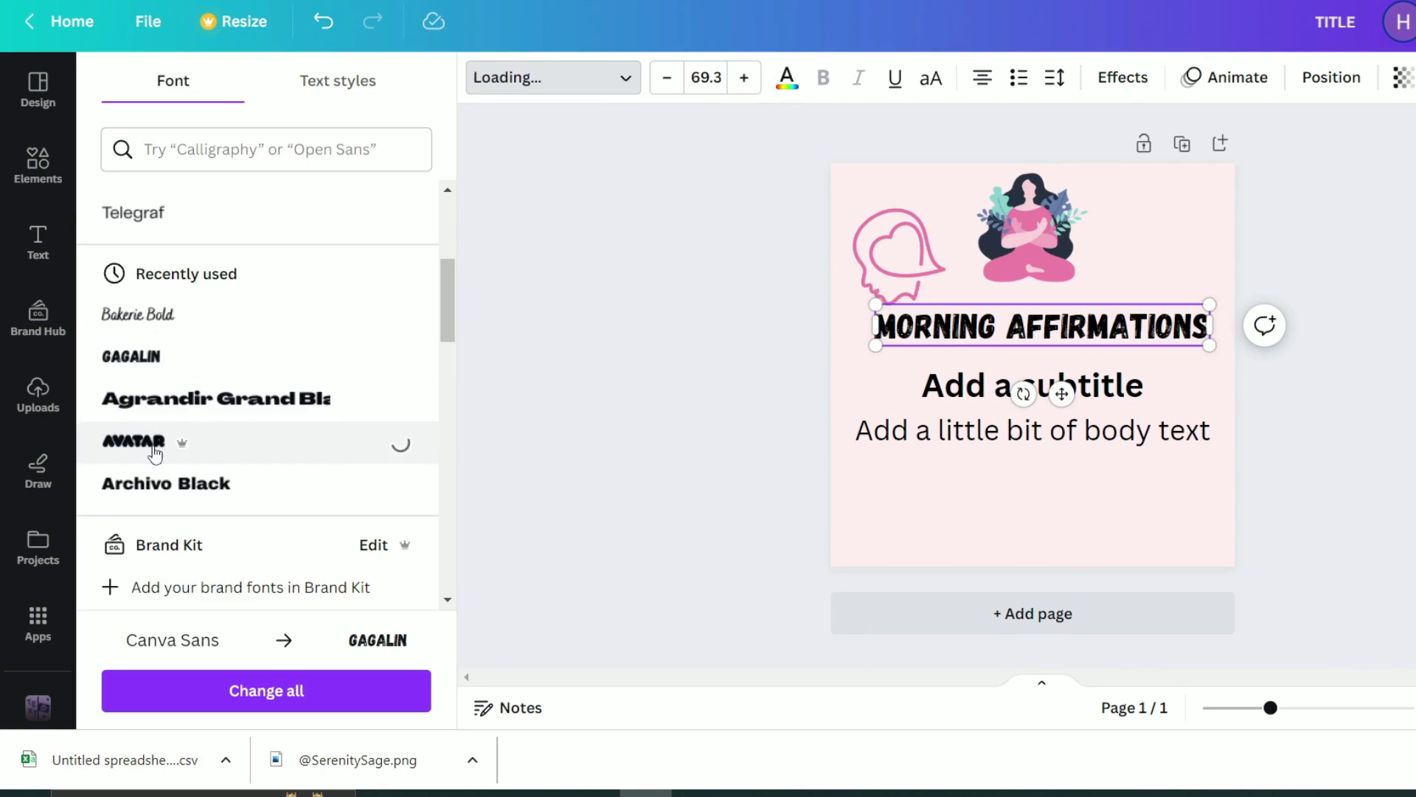
{"action": "scroll", "coordinate": [155, 363], "scroll_direction": "down", "scroll_amount": 5}
{"action": "left_click", "coordinate": [155, 363]}
{"action": "scroll", "coordinate": [154, 363], "scroll_direction": "down", "scroll_amount": 15}
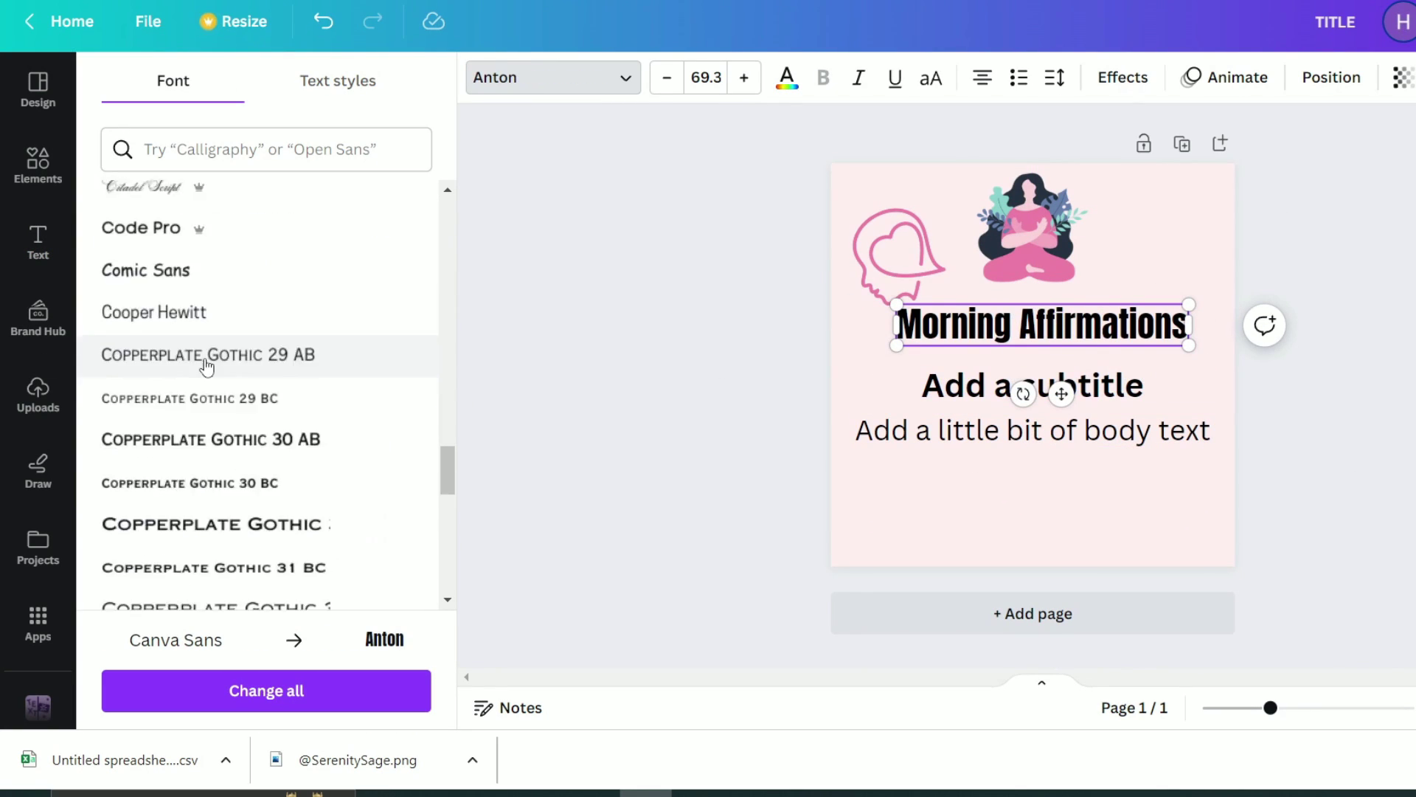
{"action": "left_click", "coordinate": [130, 411]}
{"action": "left_click", "coordinate": [969, 292]}
- Nudge the heart graphic and subtitle upward, and colour the Morning Affirmations title pink
{"action": "left_click_drag", "start_coordinate": [898, 258], "coordinate": [900, 247]}
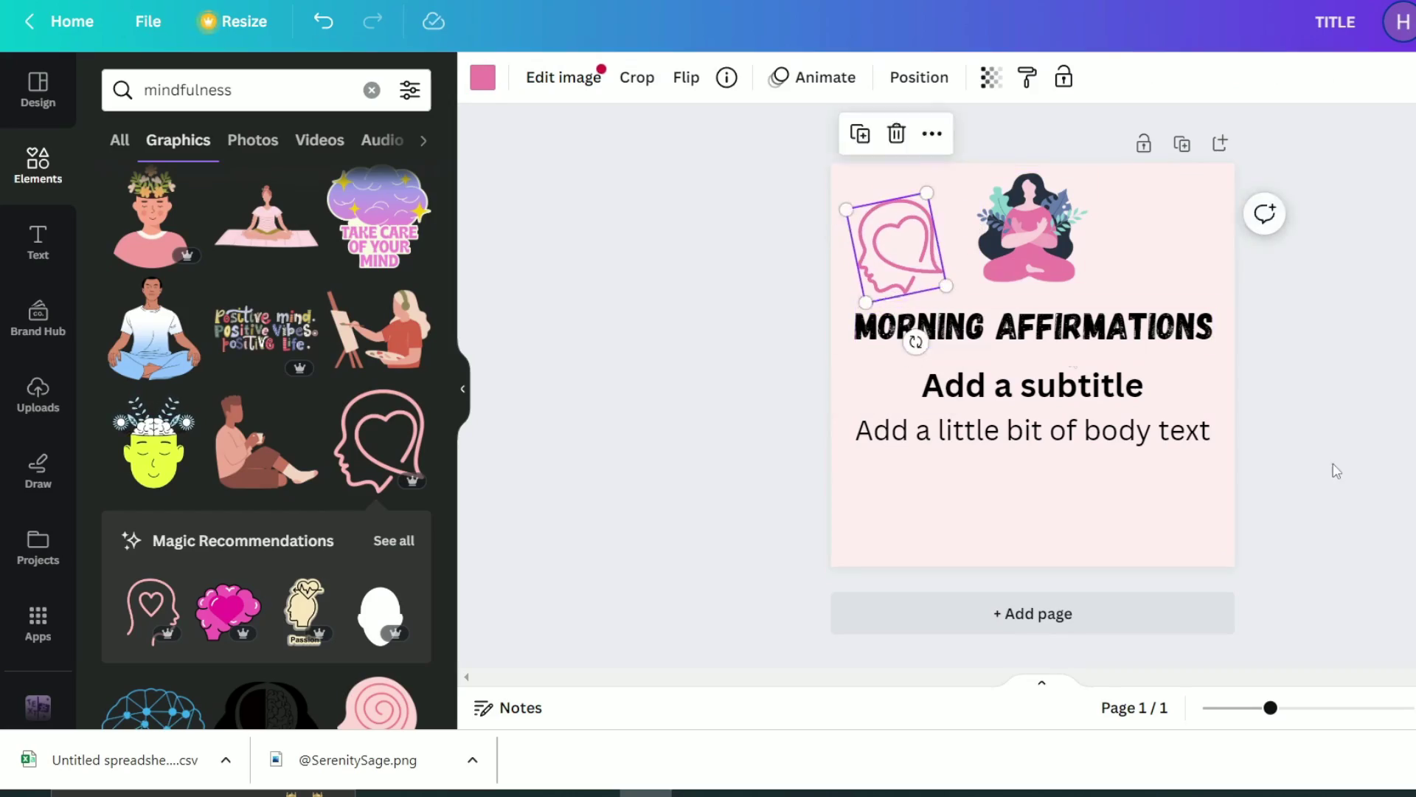
{"action": "left_click_drag", "start_coordinate": [1070, 385], "coordinate": [1070, 367]}
{"action": "left_click", "coordinate": [1032, 326]}
{"action": "left_click", "coordinate": [784, 76]}
{"action": "left_click", "coordinate": [405, 206]}
{"action": "key", "text": "Escape"}
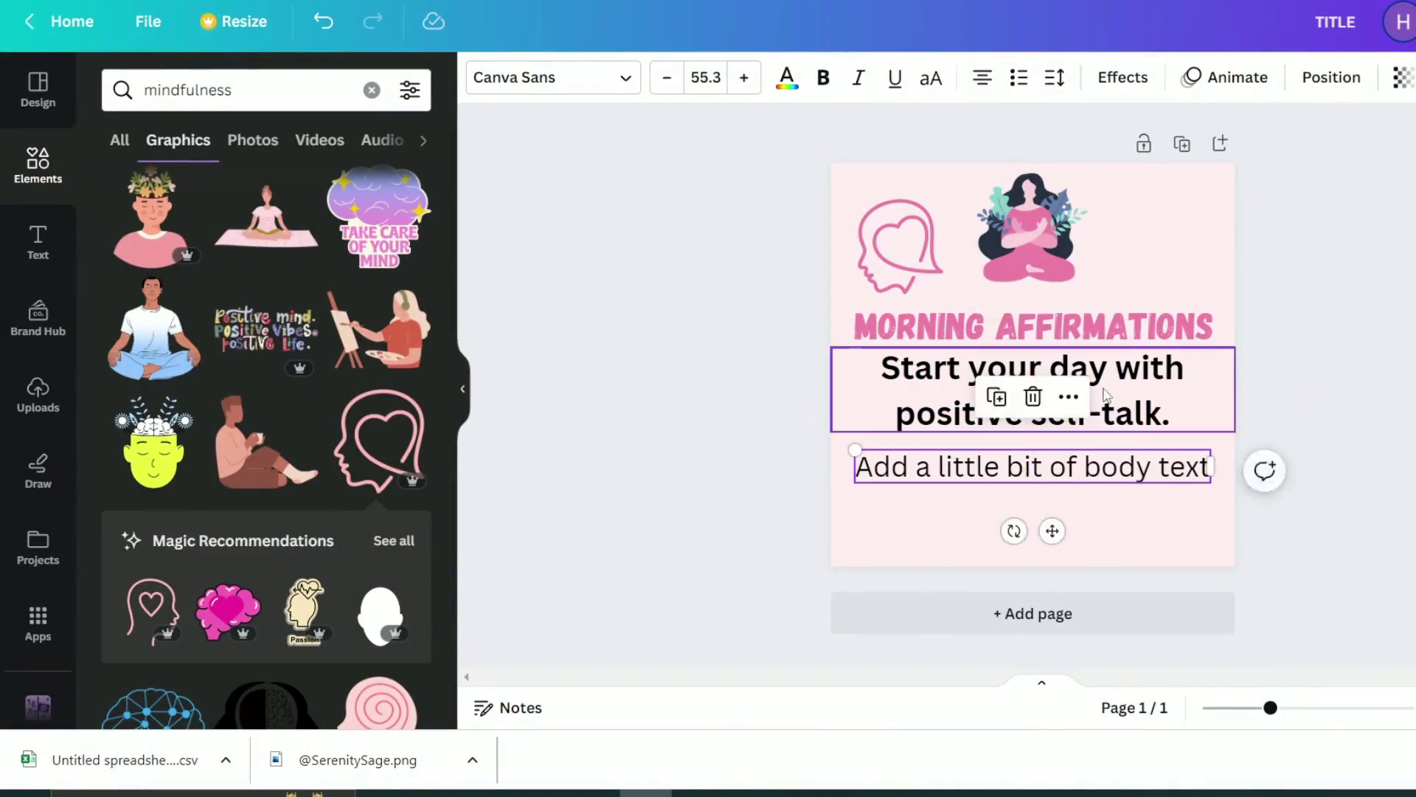
- Style the subtitle in Copperplate Gothic 29 BC, letter spacing -84, line spacing 0.79, wrapped onto two lines
{"action": "left_click", "coordinate": [553, 76]}
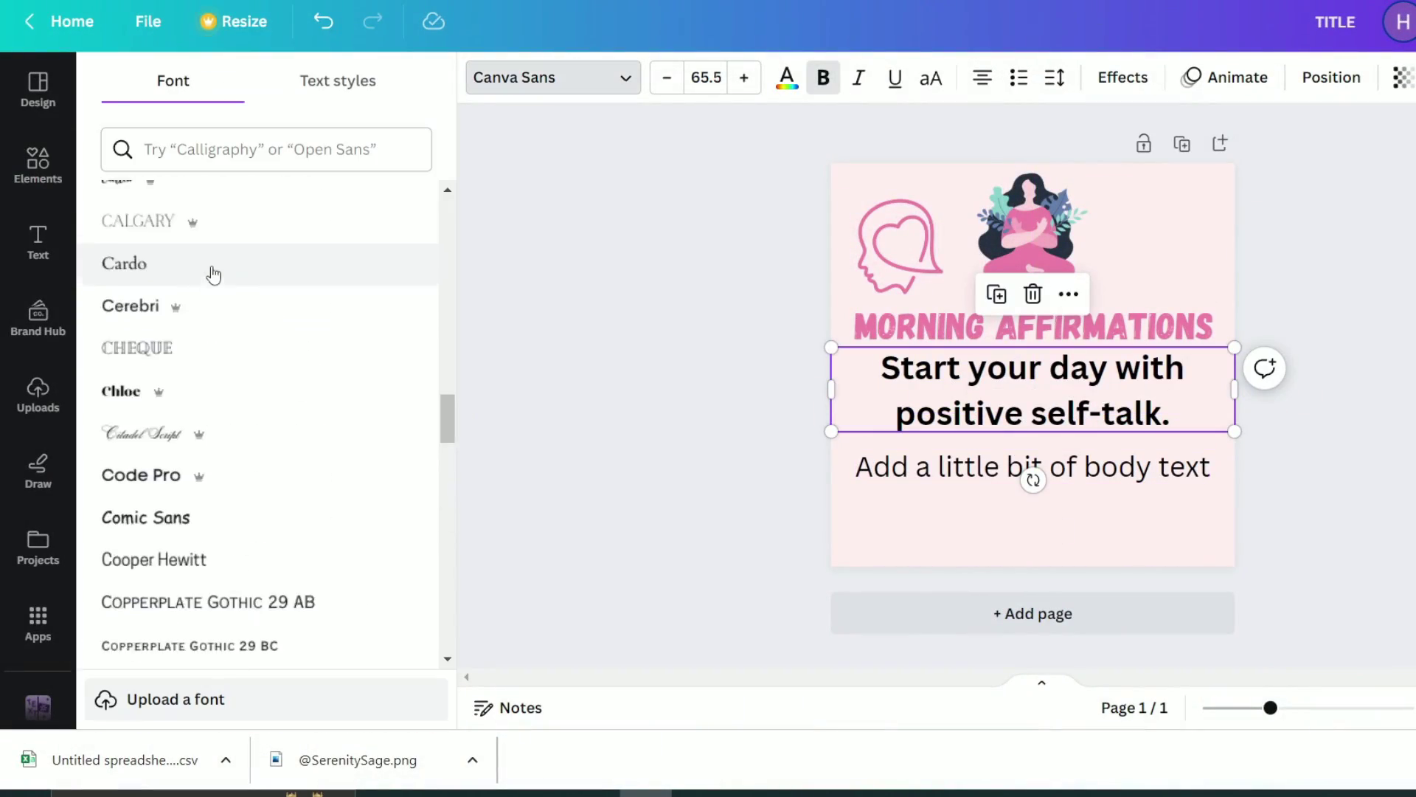
{"action": "scroll", "coordinate": [221, 332], "scroll_direction": "down", "scroll_amount": 3}
{"action": "left_click", "coordinate": [190, 327]}
{"action": "left_click", "coordinate": [1055, 77]}
{"action": "left_click_drag", "start_coordinate": [1121, 170], "coordinate": [1100, 170]}
{"action": "left_click_drag", "start_coordinate": [1184, 229], "coordinate": [1108, 234]}
{"action": "left_click", "coordinate": [1176, 401]}
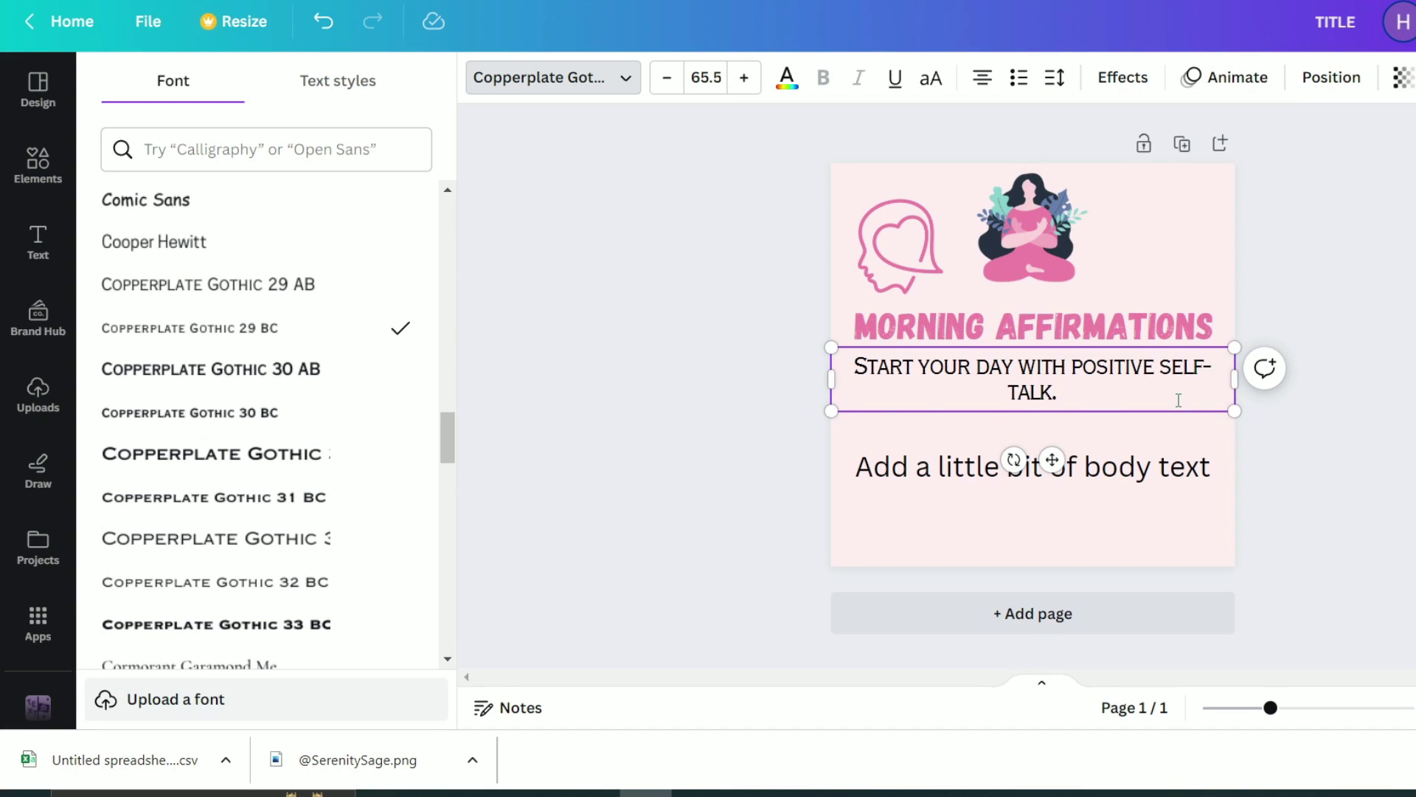
{"action": "left_click_drag", "start_coordinate": [1234, 411], "coordinate": [1166, 426]}
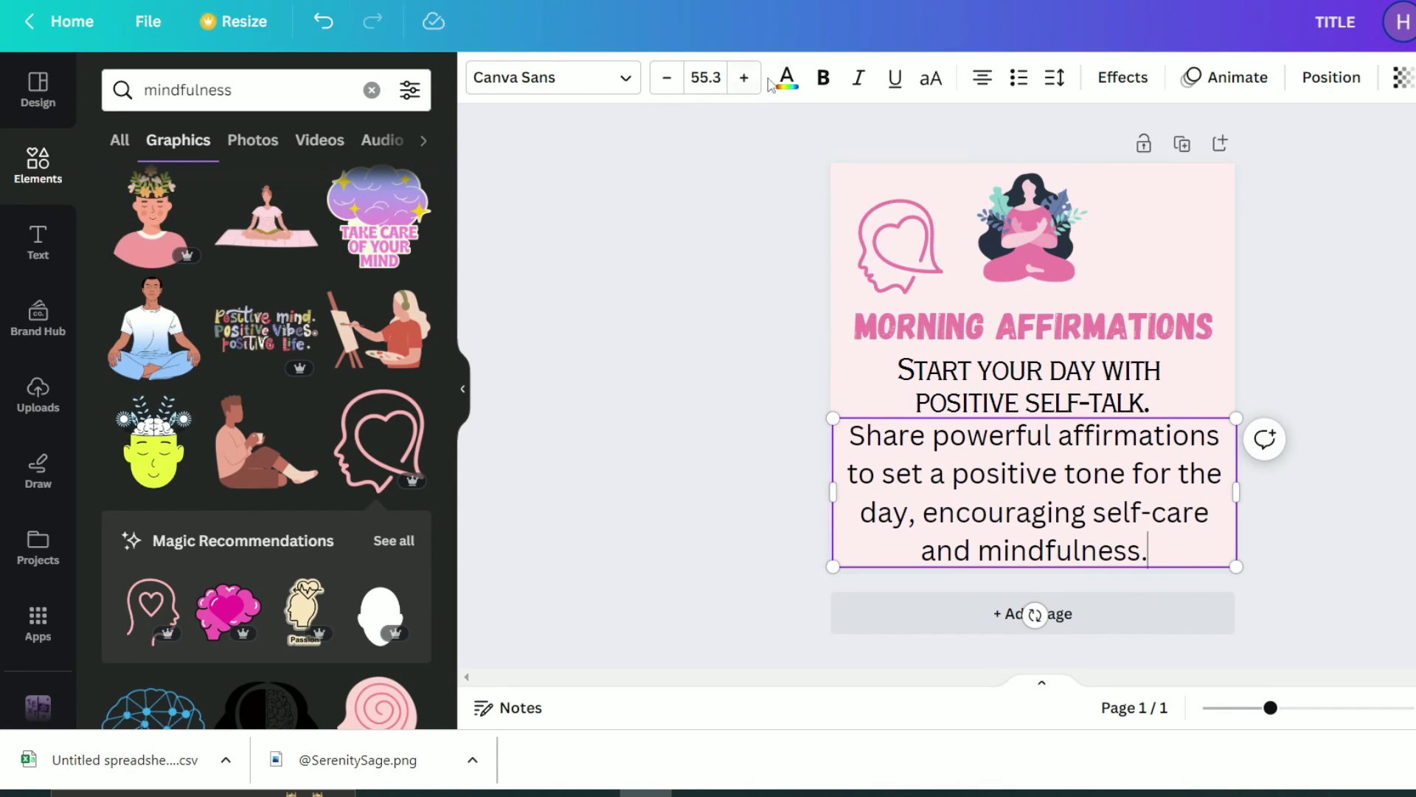
- Set the body text font to Allura
{"action": "left_click", "coordinate": [553, 77]}
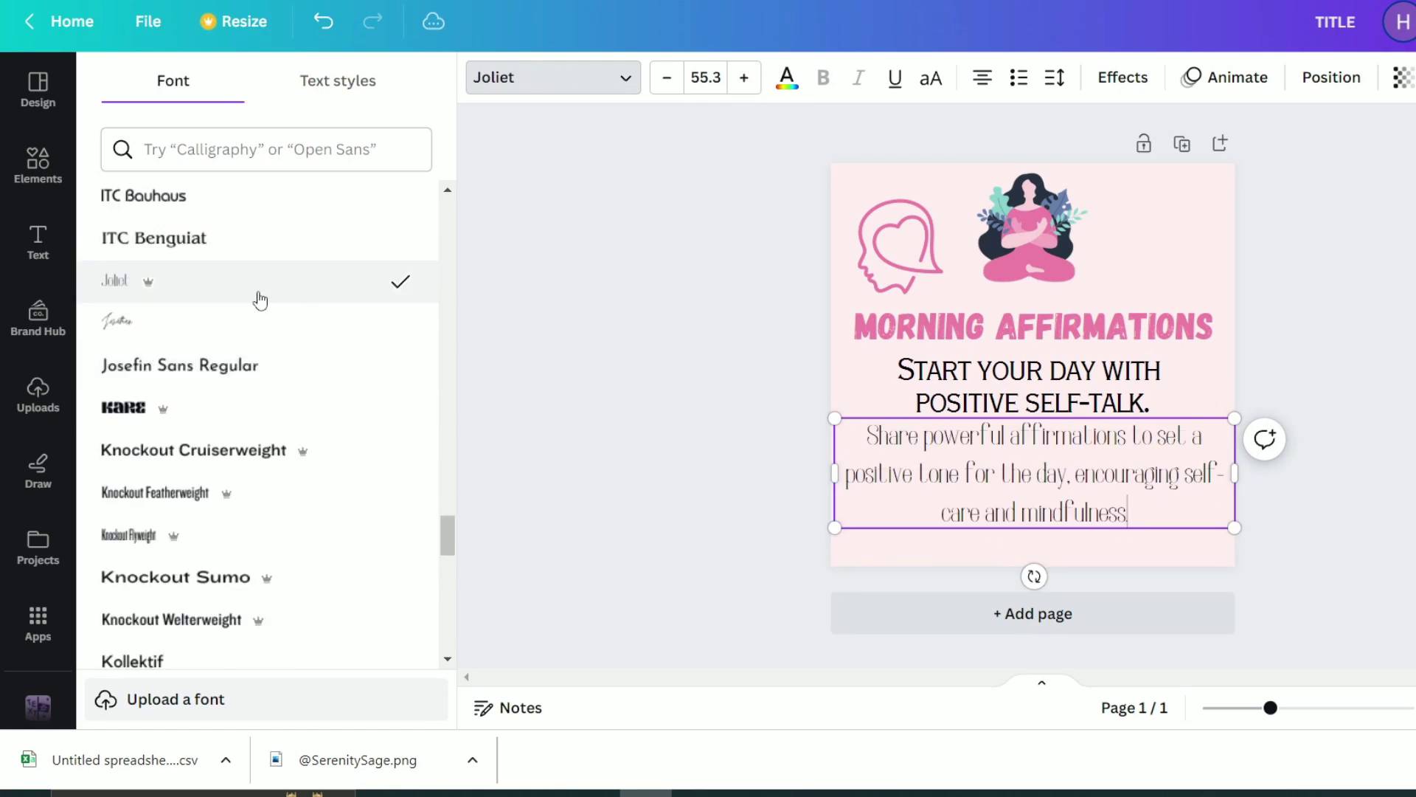
{"action": "scroll", "coordinate": [255, 347], "scroll_direction": "up", "scroll_amount": 15}
{"action": "scroll", "coordinate": [254, 347], "scroll_direction": "down", "scroll_amount": 3}
{"action": "left_click", "coordinate": [125, 402]}
- Delete the heart outline graphic from the page
{"action": "left_click", "coordinate": [1033, 269]}
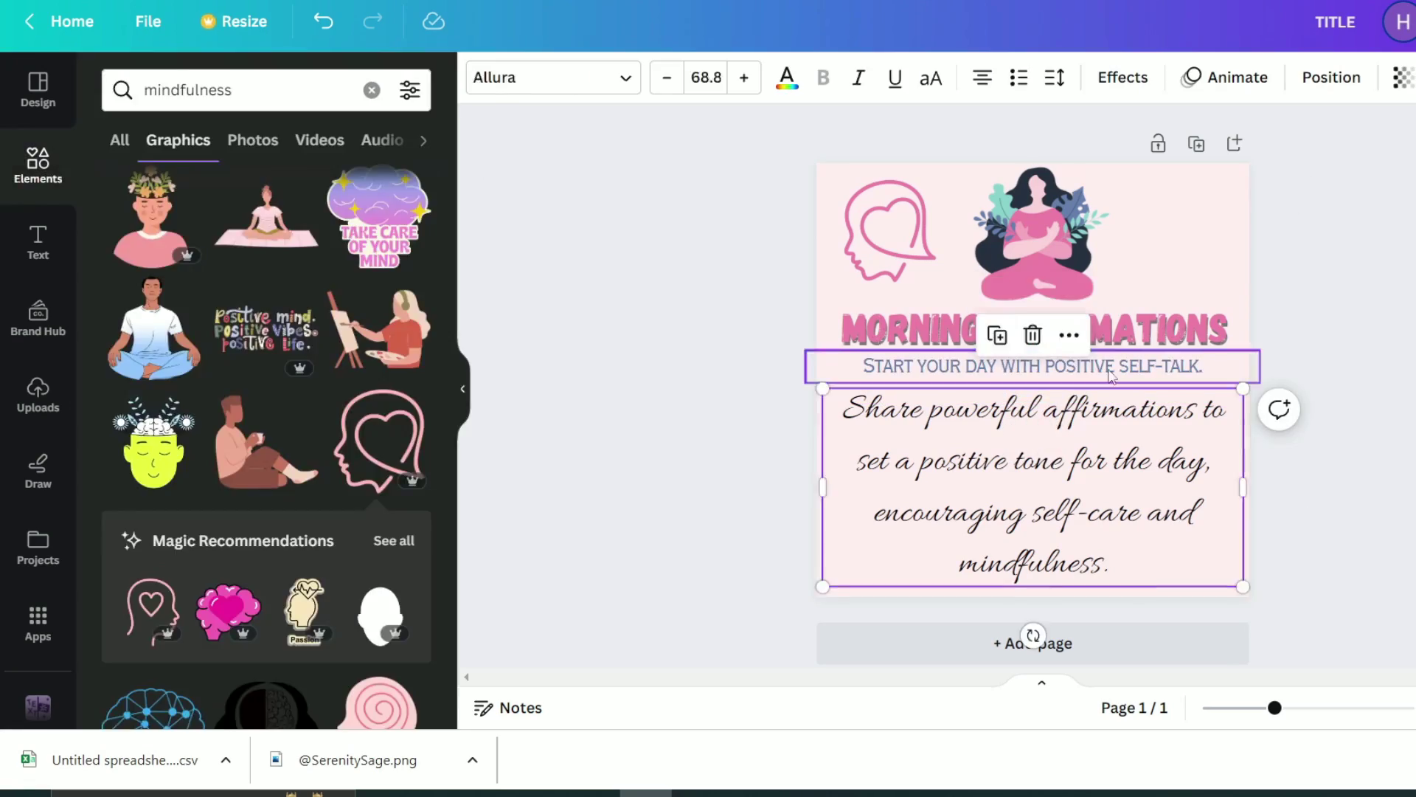
{"action": "key", "text": "Escape"}
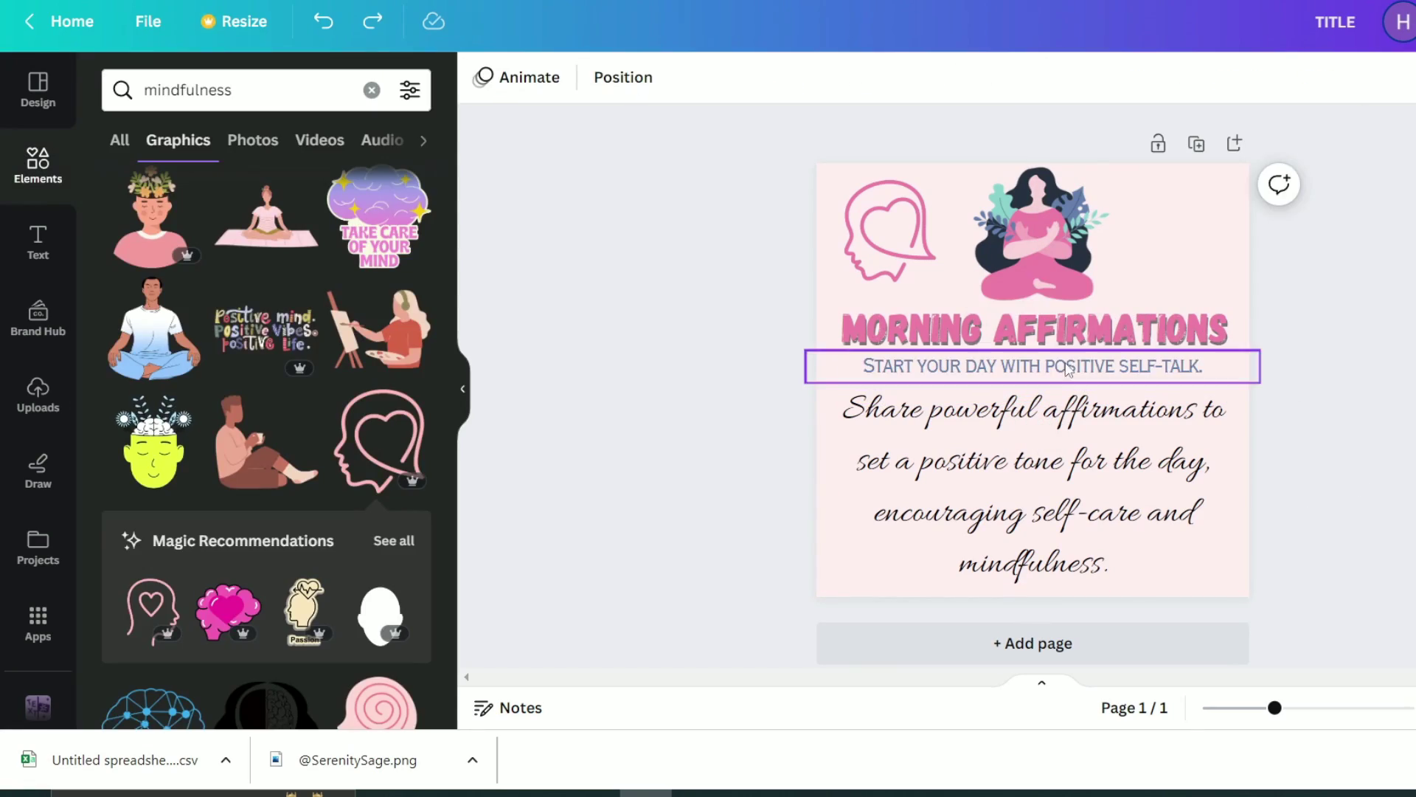
{"action": "left_click", "coordinate": [888, 228]}
{"action": "key", "text": "Delete"}
{"action": "scroll", "coordinate": [396, 404], "scroll_direction": "down", "scroll_amount": 15}
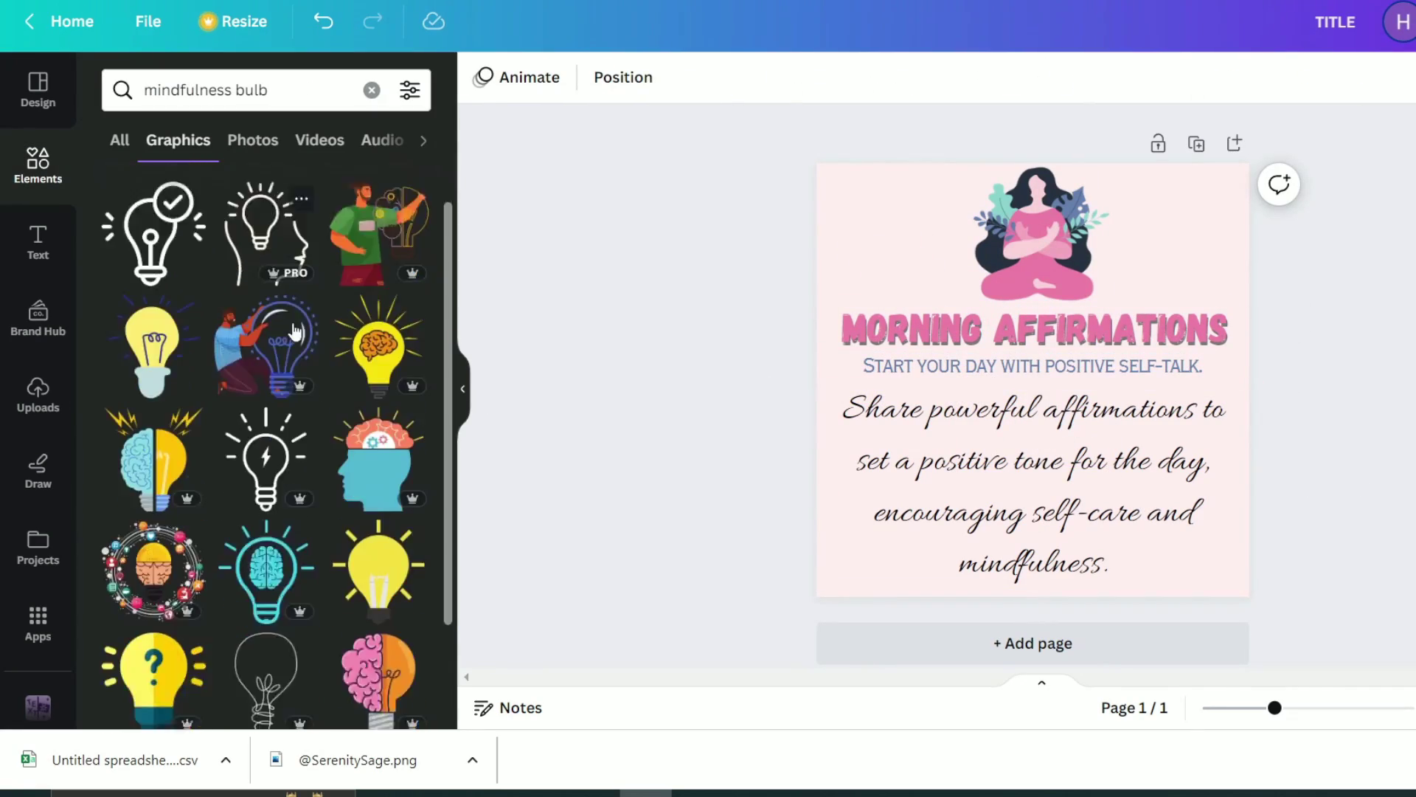
{"action": "scroll", "coordinate": [265, 443], "scroll_direction": "down", "scroll_amount": 2}
- Add the teal lightbulb graphic, shrunk and tilted in the top-left corner
{"action": "left_click_drag", "start_coordinate": [266, 523], "coordinate": [1077, 367]}
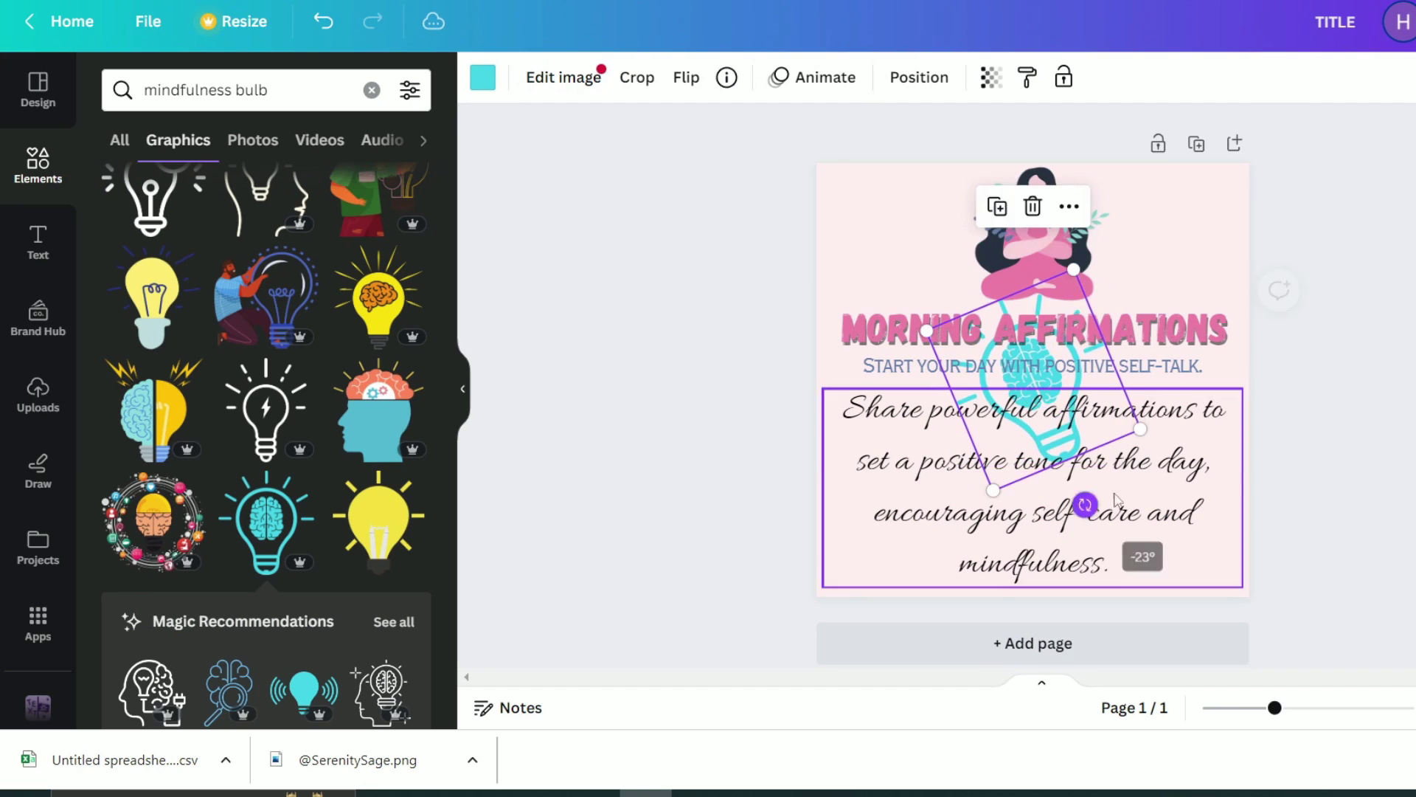
{"action": "left_click_drag", "start_coordinate": [1032, 413], "coordinate": [905, 273]}
{"action": "left_click", "coordinate": [898, 256]}
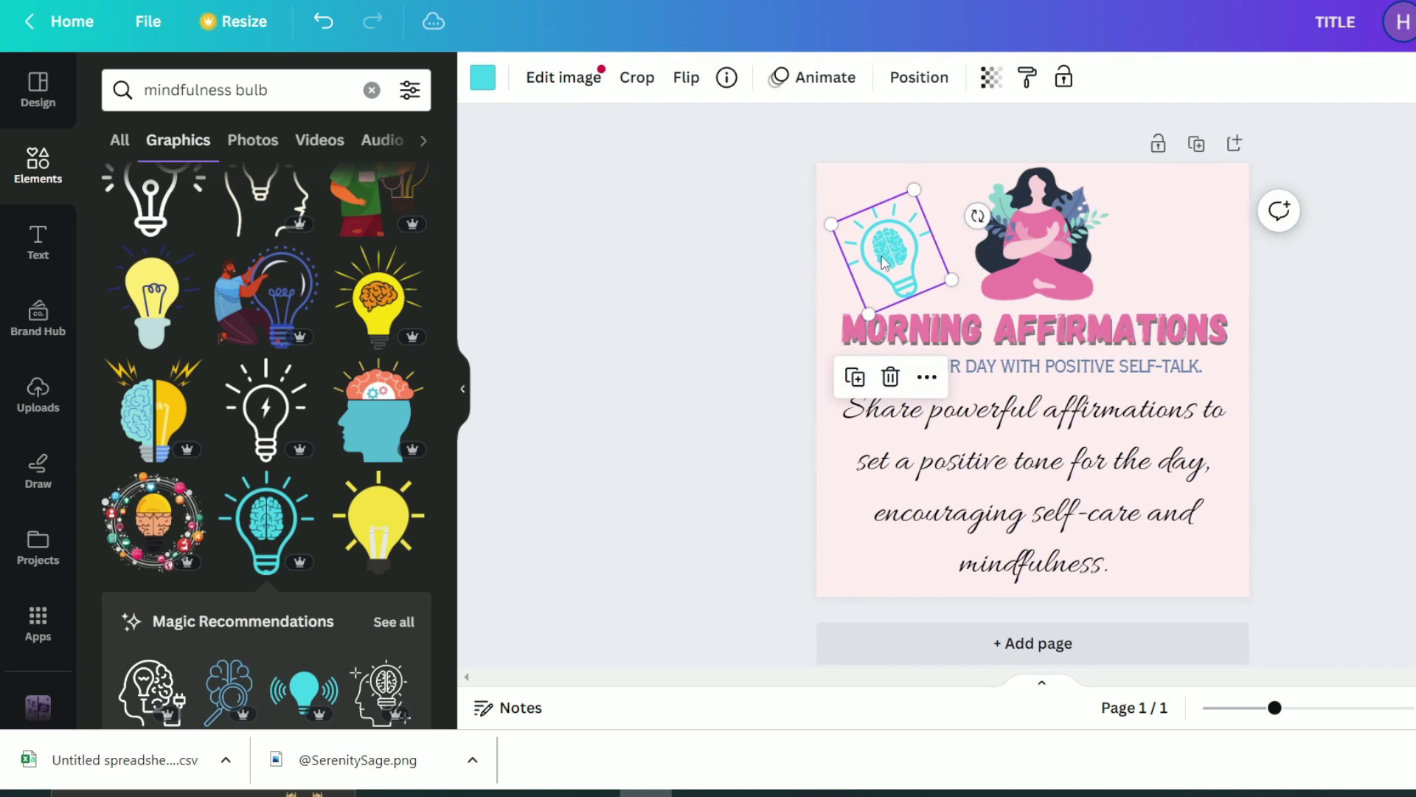
{"action": "left_click", "coordinate": [483, 77]}
- Recolour the bulb graphic mint green and deselect it
{"action": "left_click", "coordinate": [408, 202]}
{"action": "left_click", "coordinate": [677, 453]}
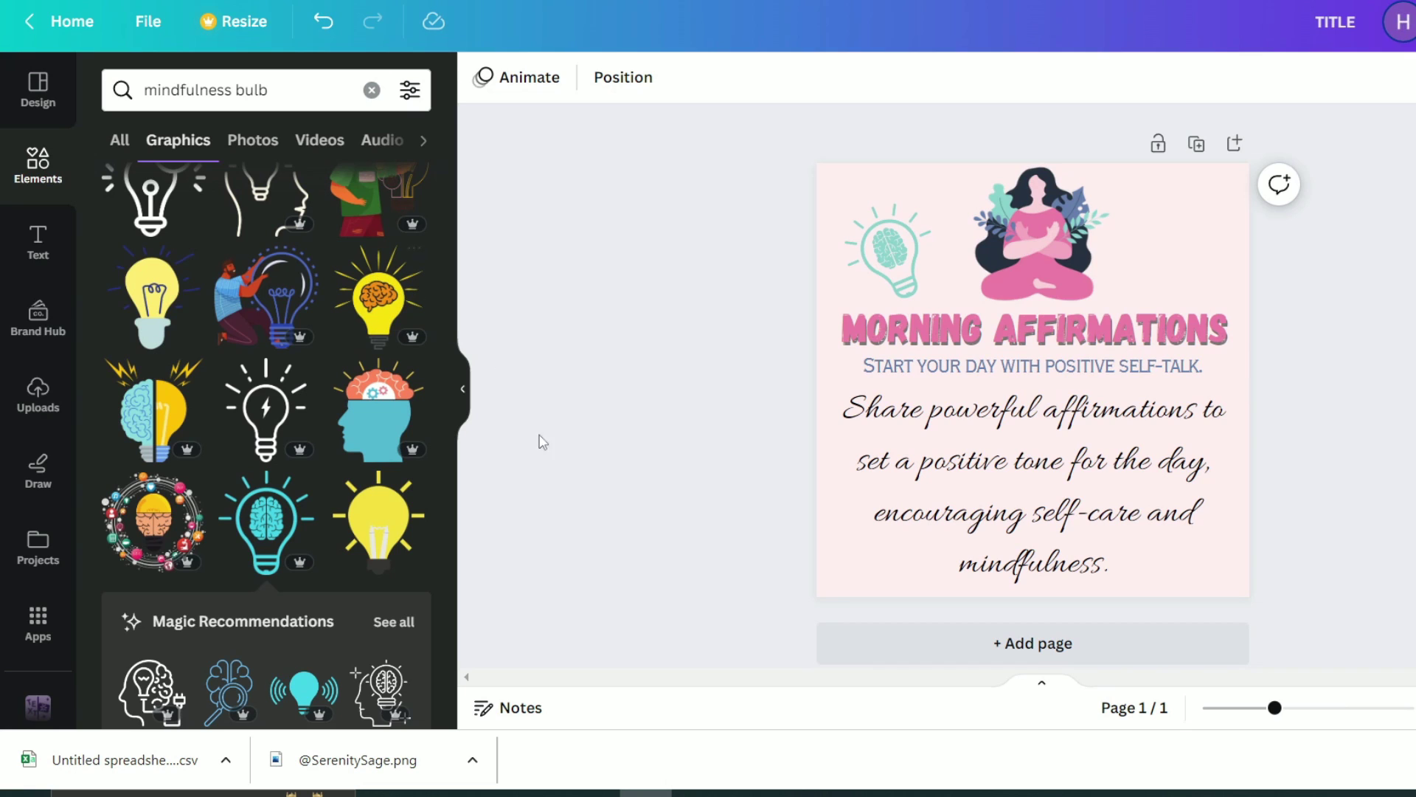
- Open the Bulk create app and upload the Untitled spreadsheet CSV
{"action": "left_click", "coordinate": [38, 621]}
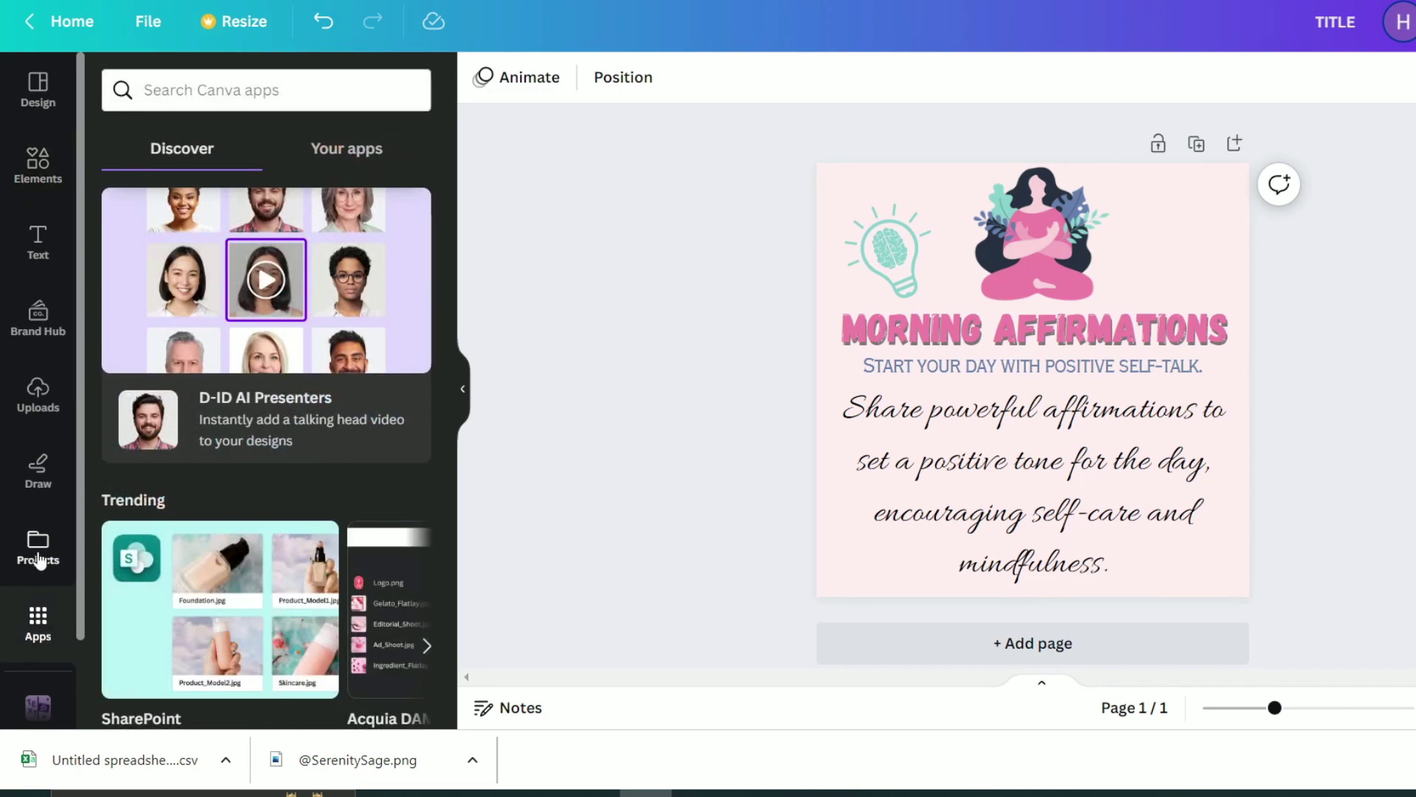
{"action": "left_click", "coordinate": [270, 93]}
{"action": "type", "text": "bulk"}
{"action": "key", "text": "Return"}
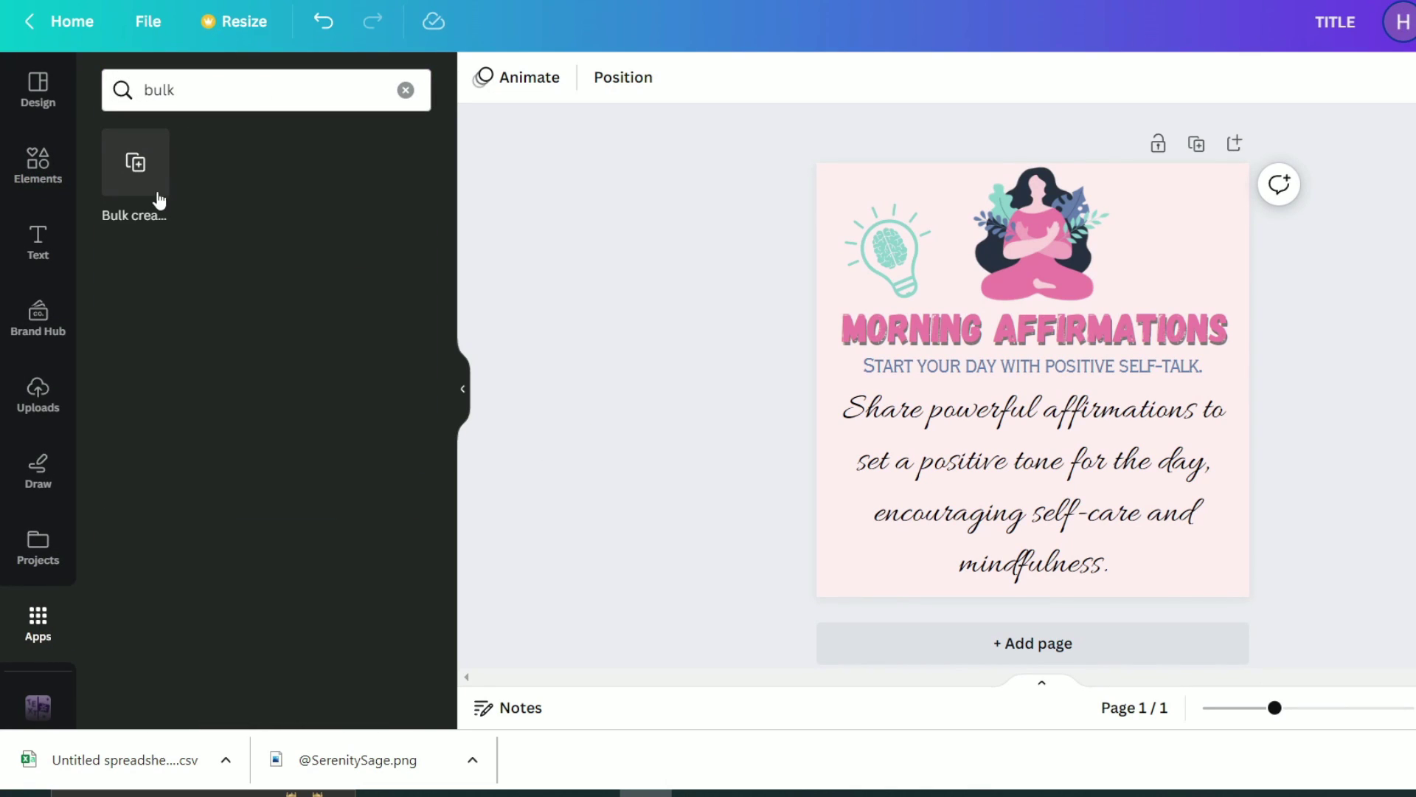
{"action": "left_click", "coordinate": [143, 166]}
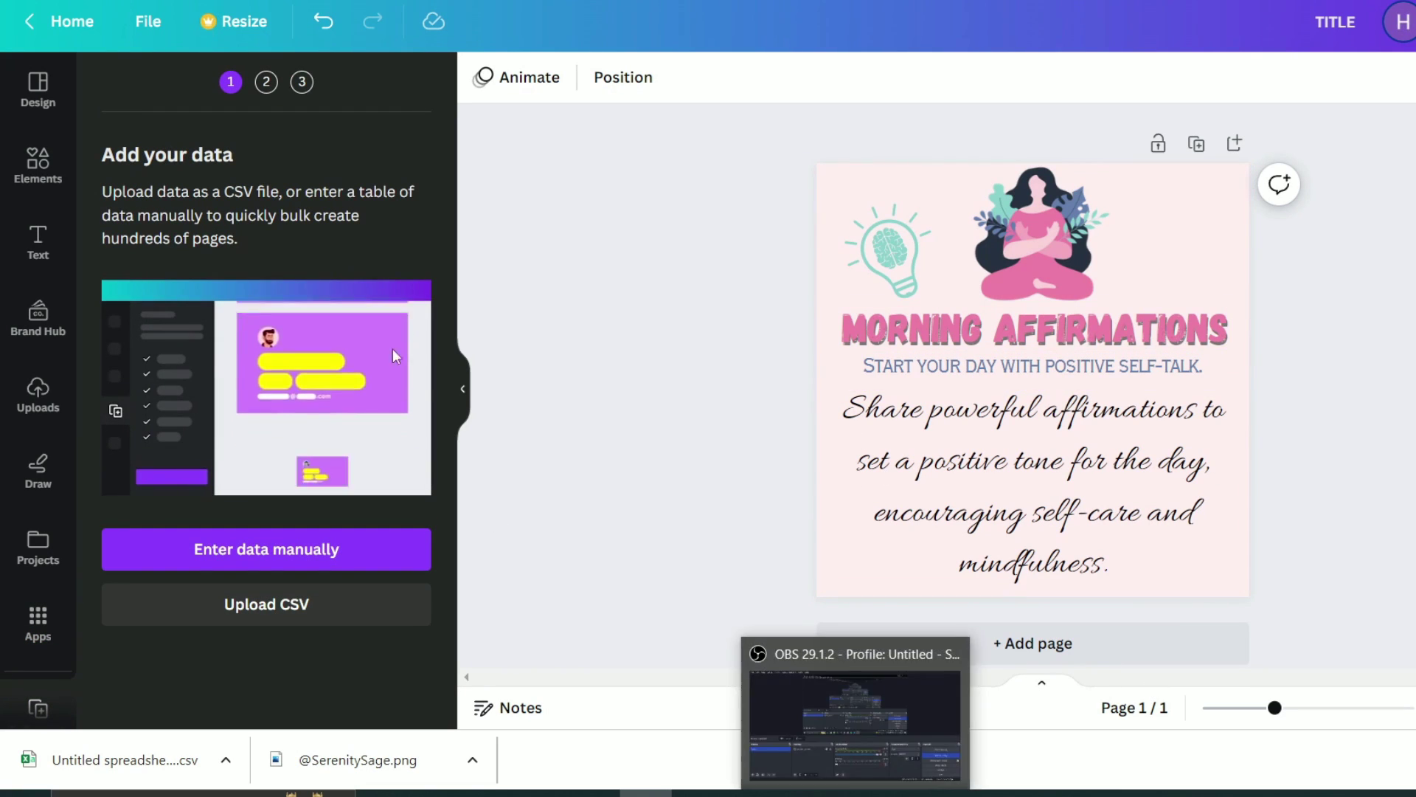
{"action": "left_click", "coordinate": [275, 607]}
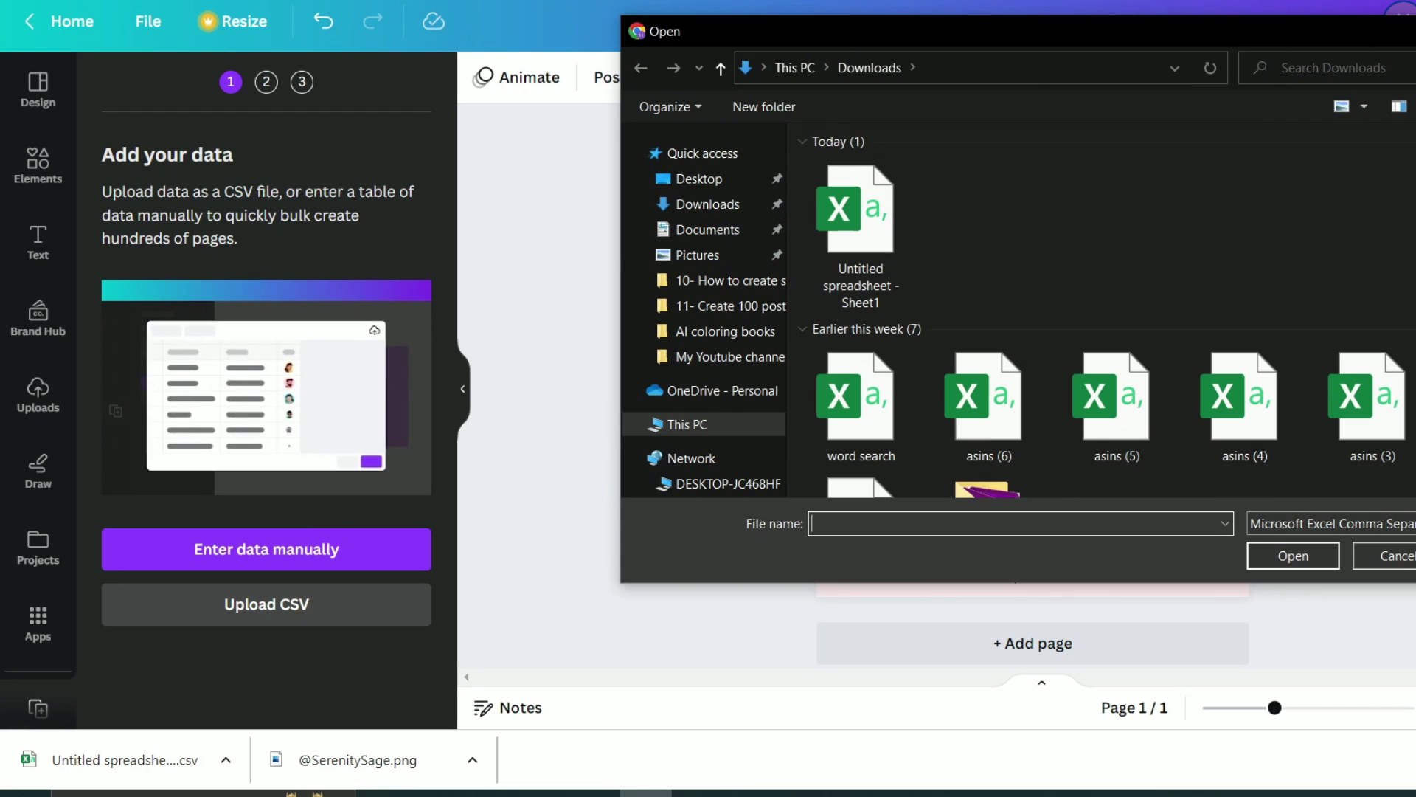
{"action": "left_click", "coordinate": [861, 236]}
{"action": "left_click", "coordinate": [1293, 556]}
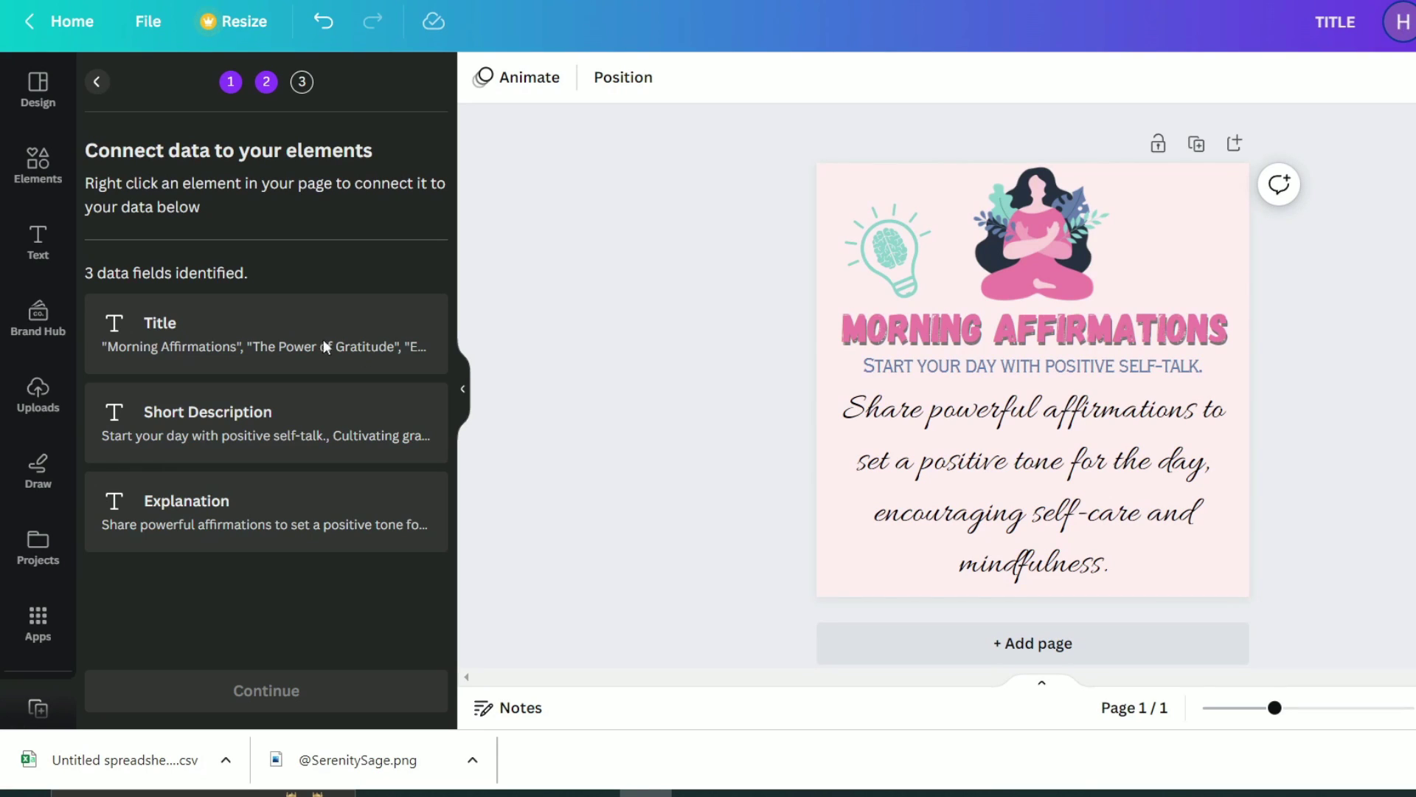
- Connect the title, subtitle and paragraph to the Title, Short Description and Explanation fields
{"action": "left_click", "coordinate": [1165, 336]}
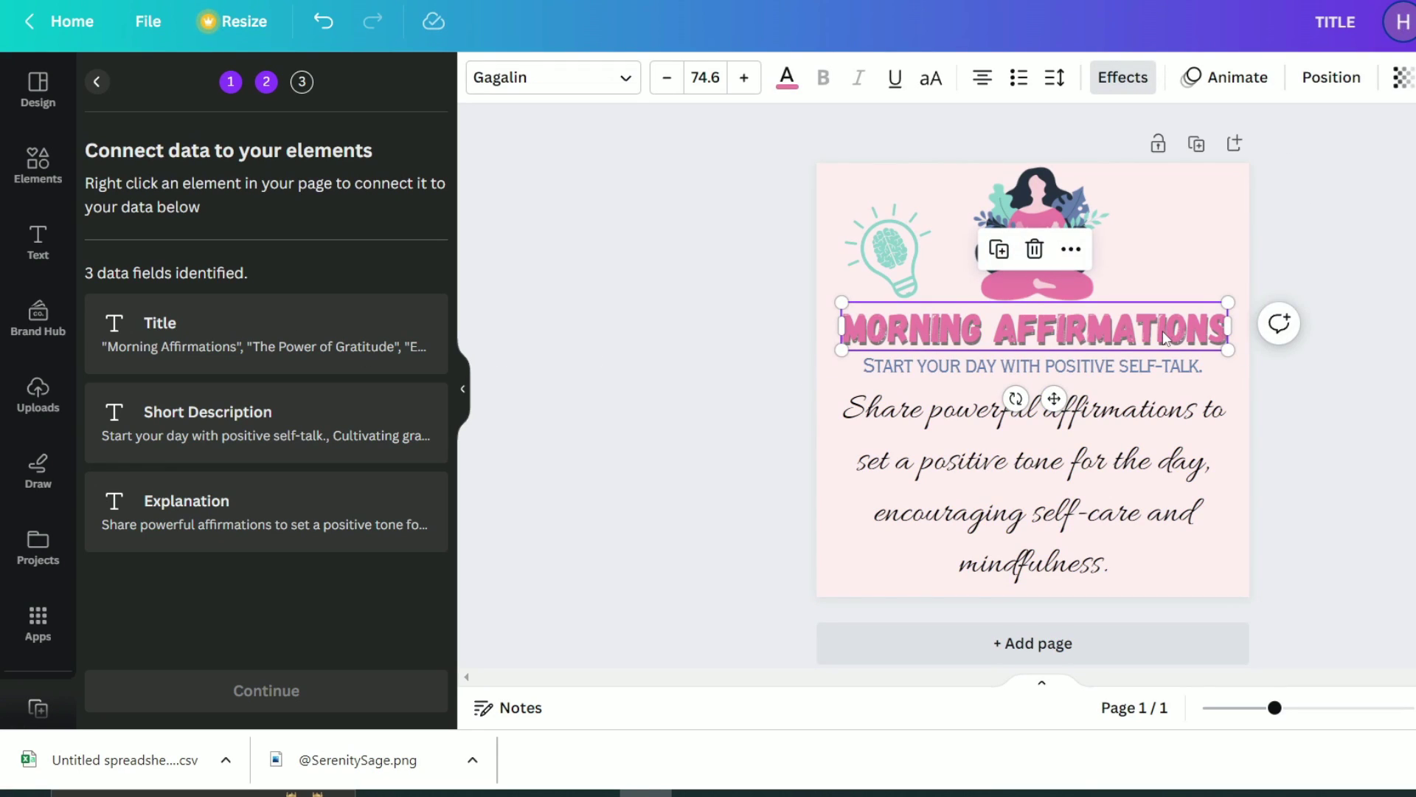
{"action": "right_click", "coordinate": [1165, 336]}
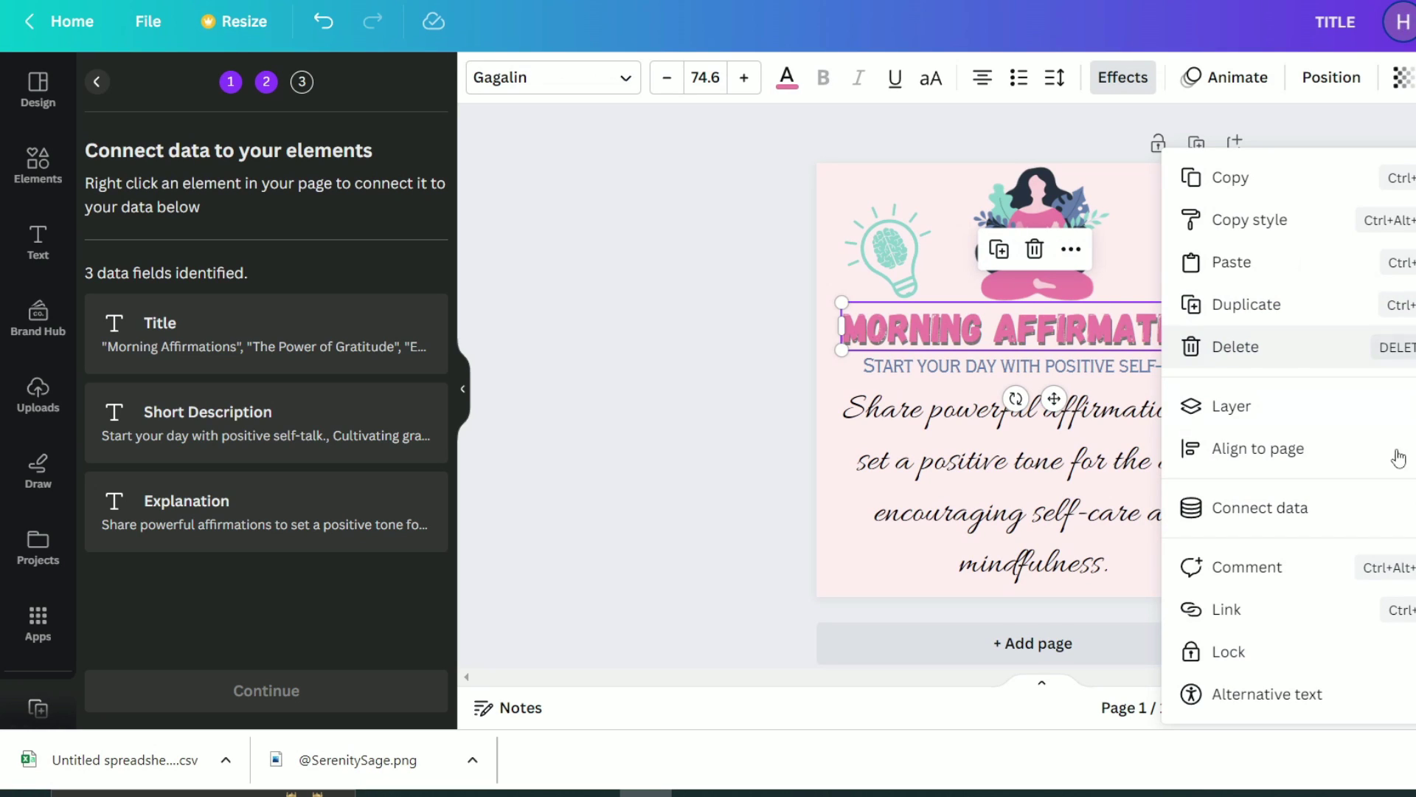
{"action": "mouse_move", "coordinate": [1363, 519]}
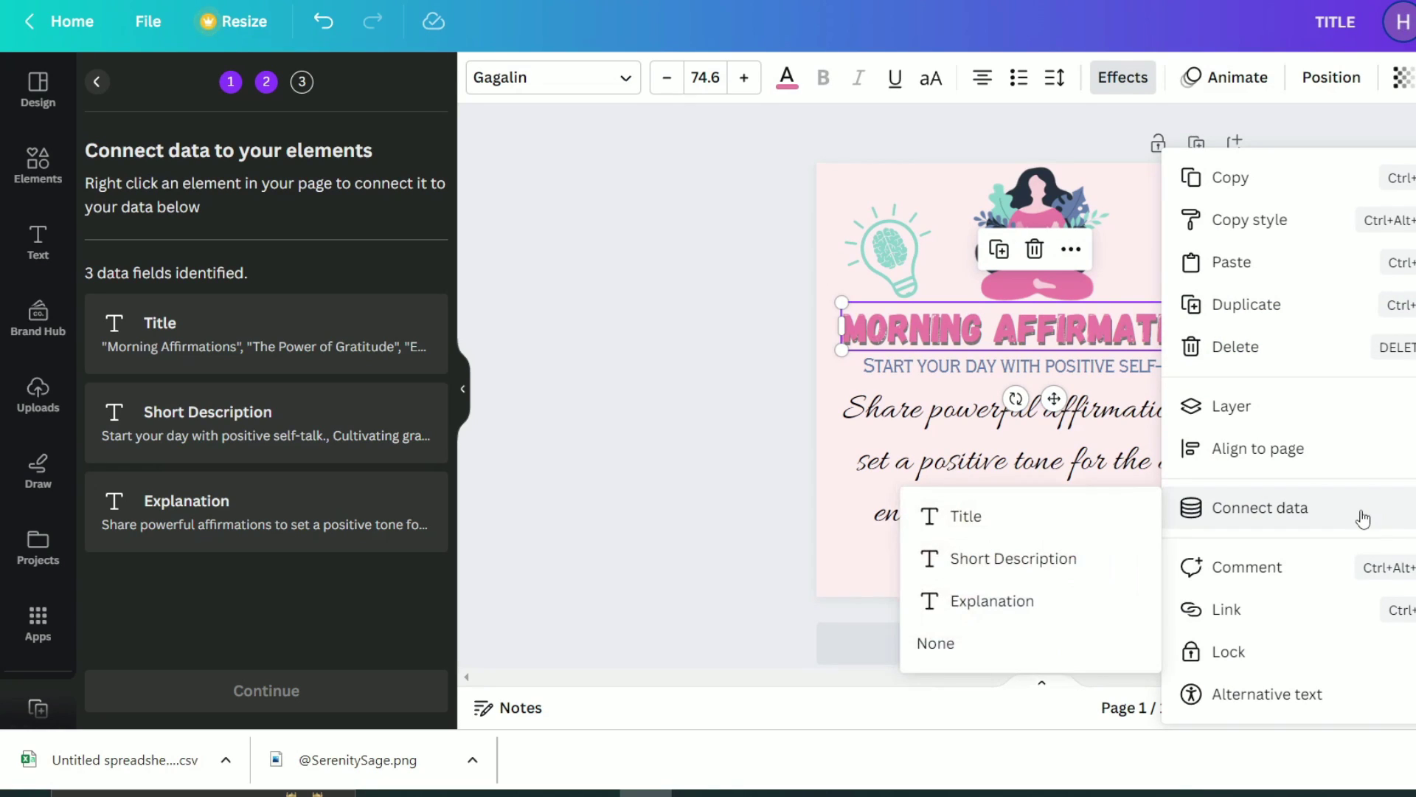
{"action": "left_click", "coordinate": [1017, 518]}
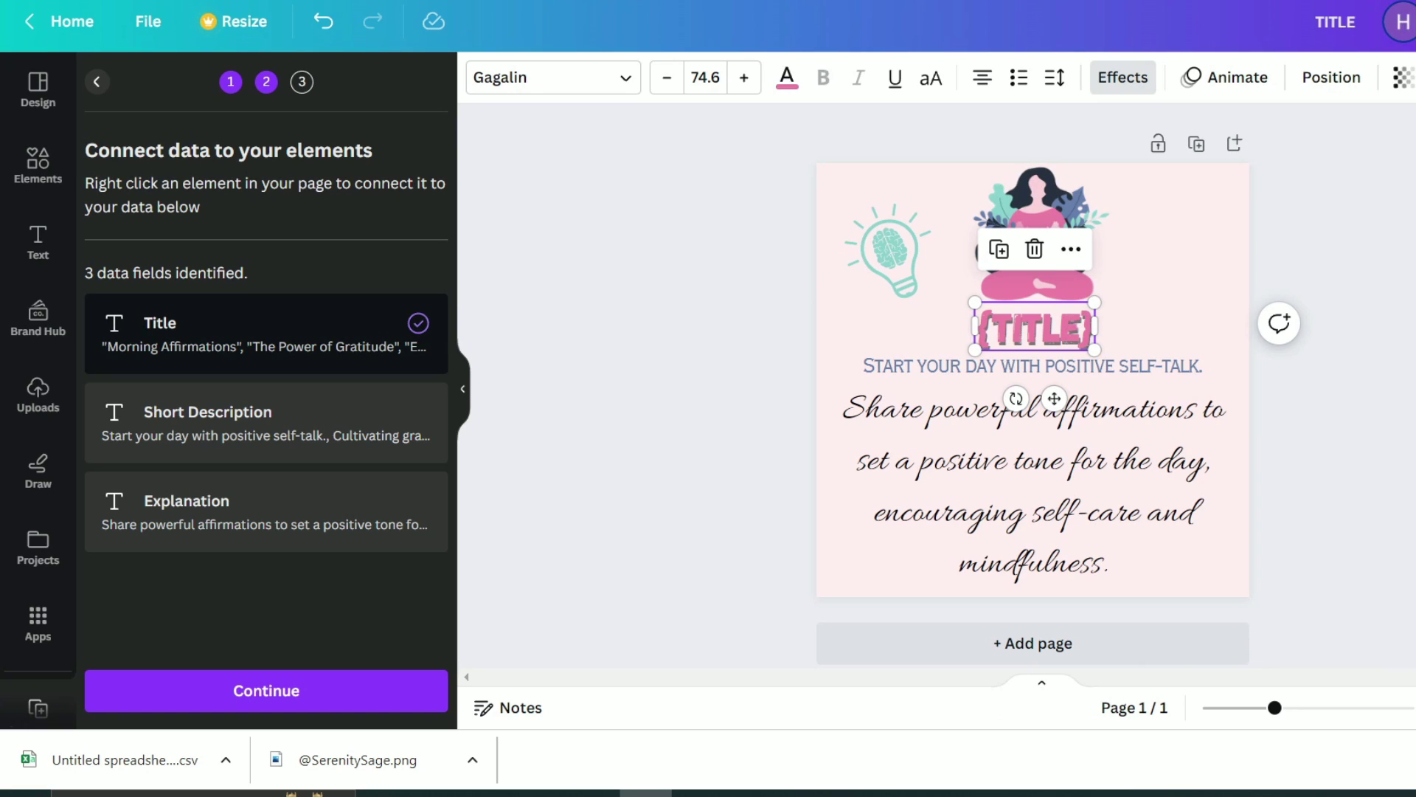
{"action": "left_click", "coordinate": [1180, 371]}
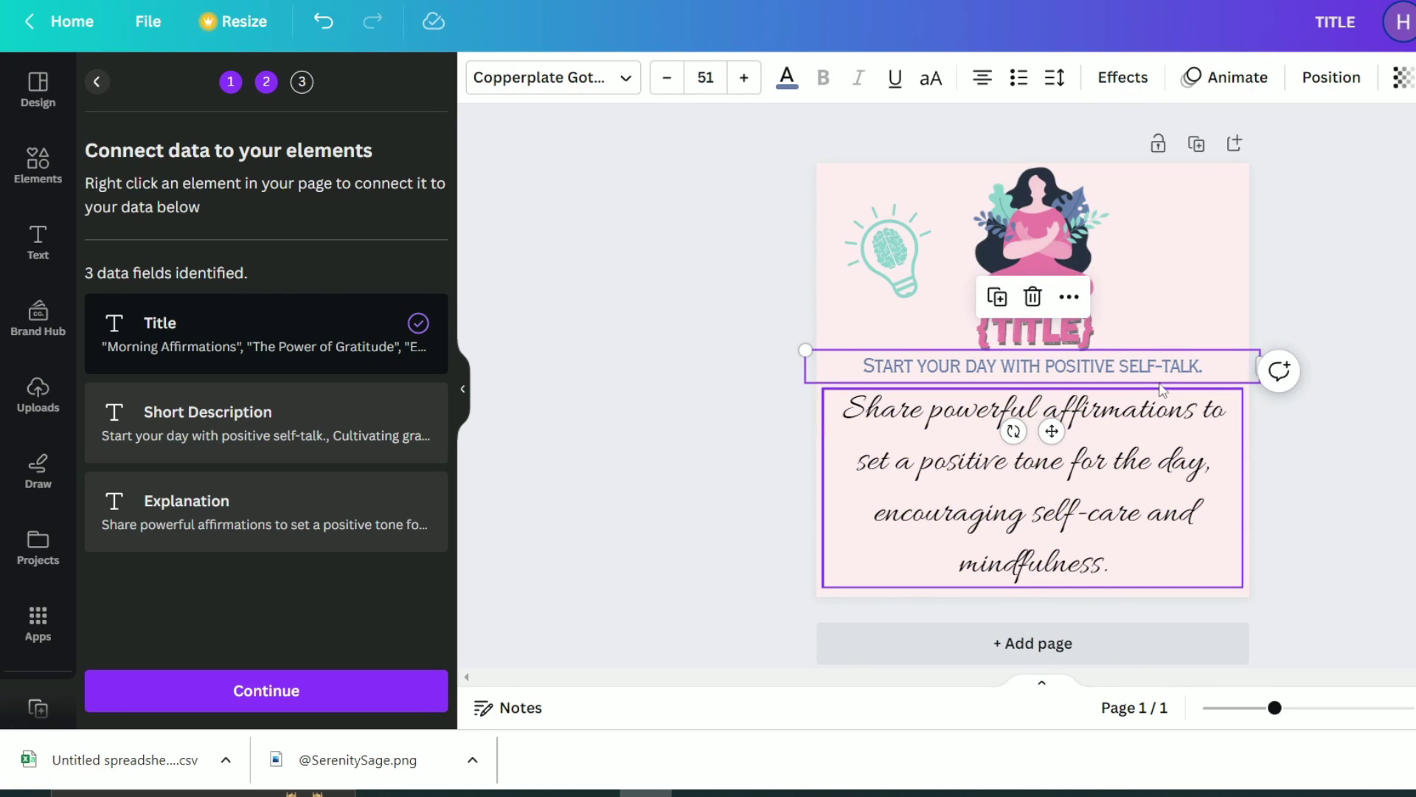
{"action": "right_click", "coordinate": [1189, 369]}
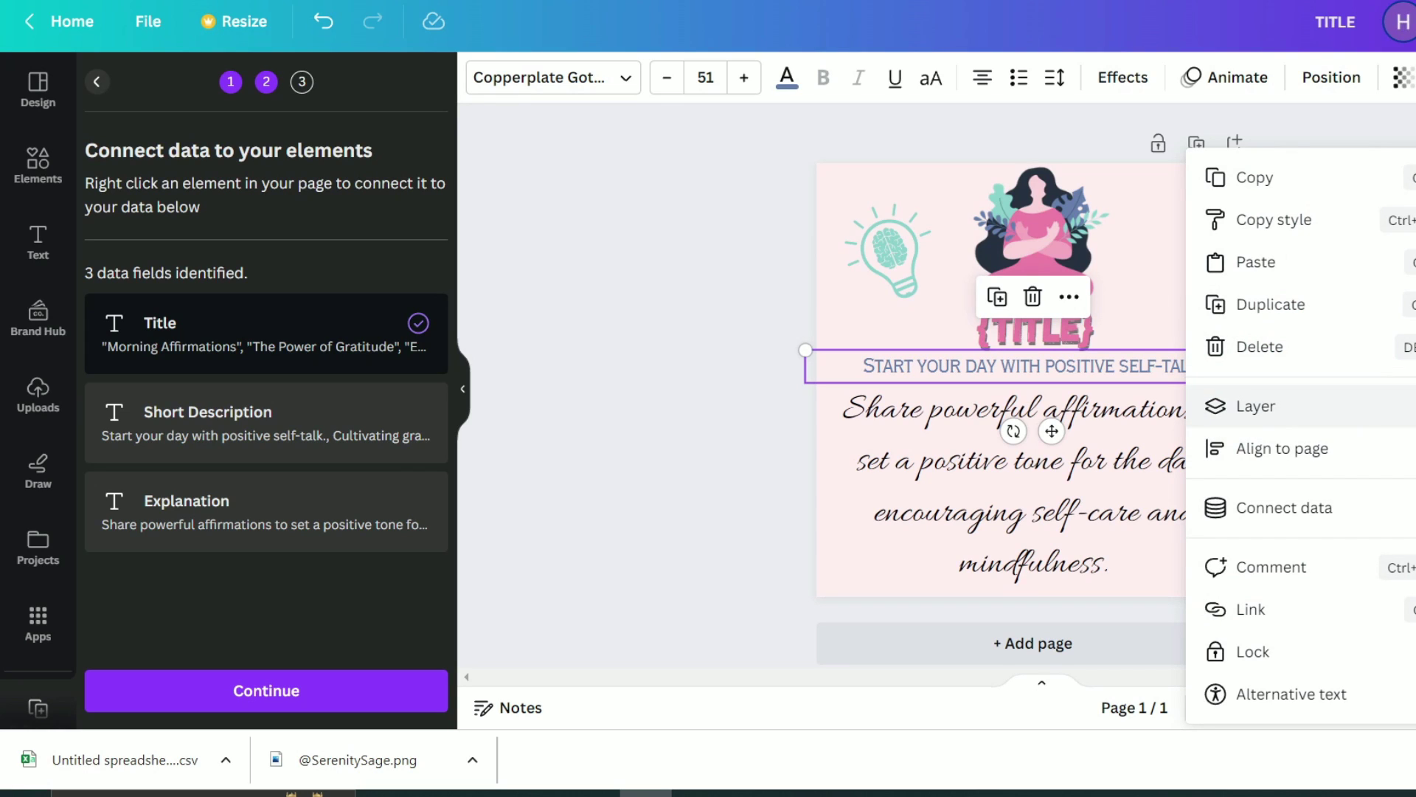
{"action": "mouse_move", "coordinate": [1400, 512]}
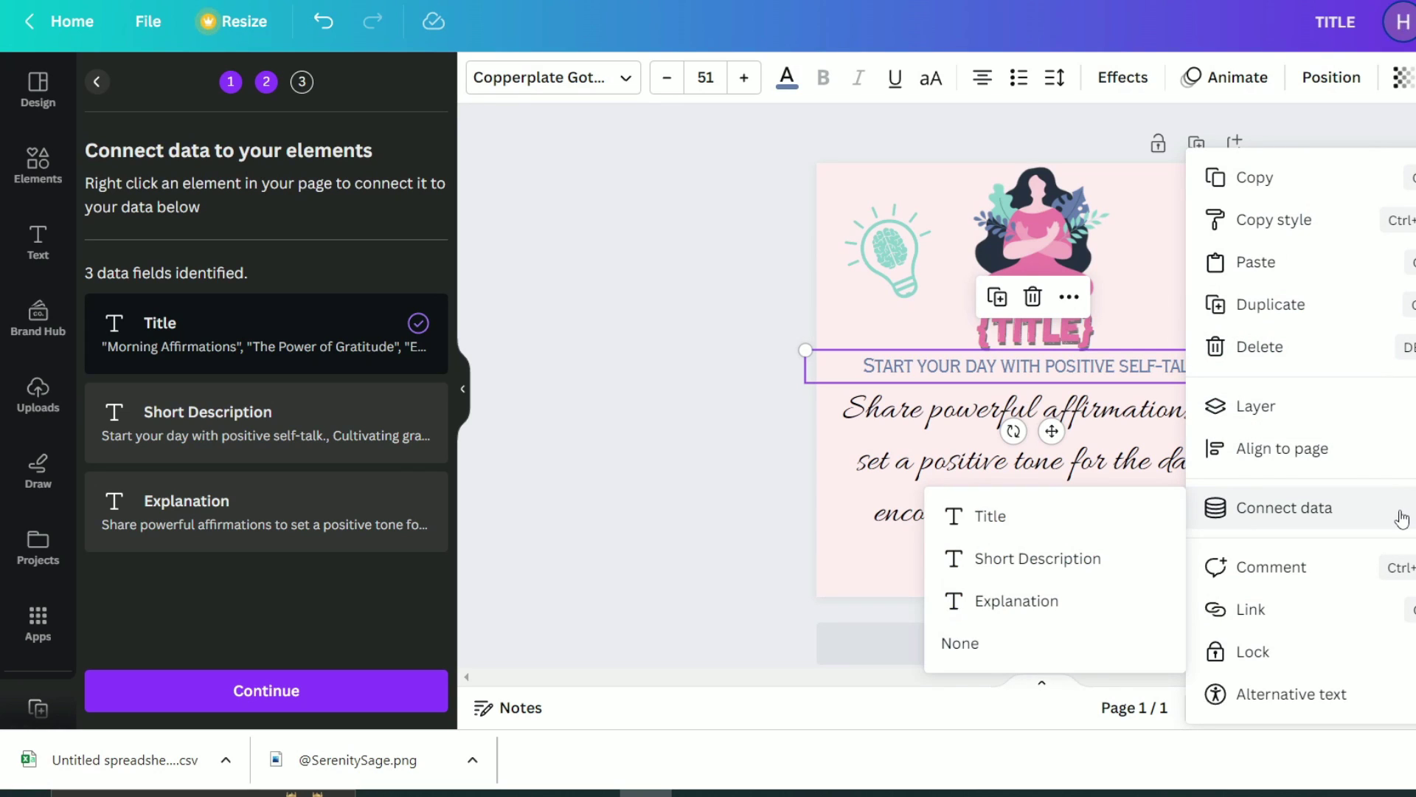
{"action": "left_click", "coordinate": [1000, 563]}
{"action": "left_click", "coordinate": [1168, 422]}
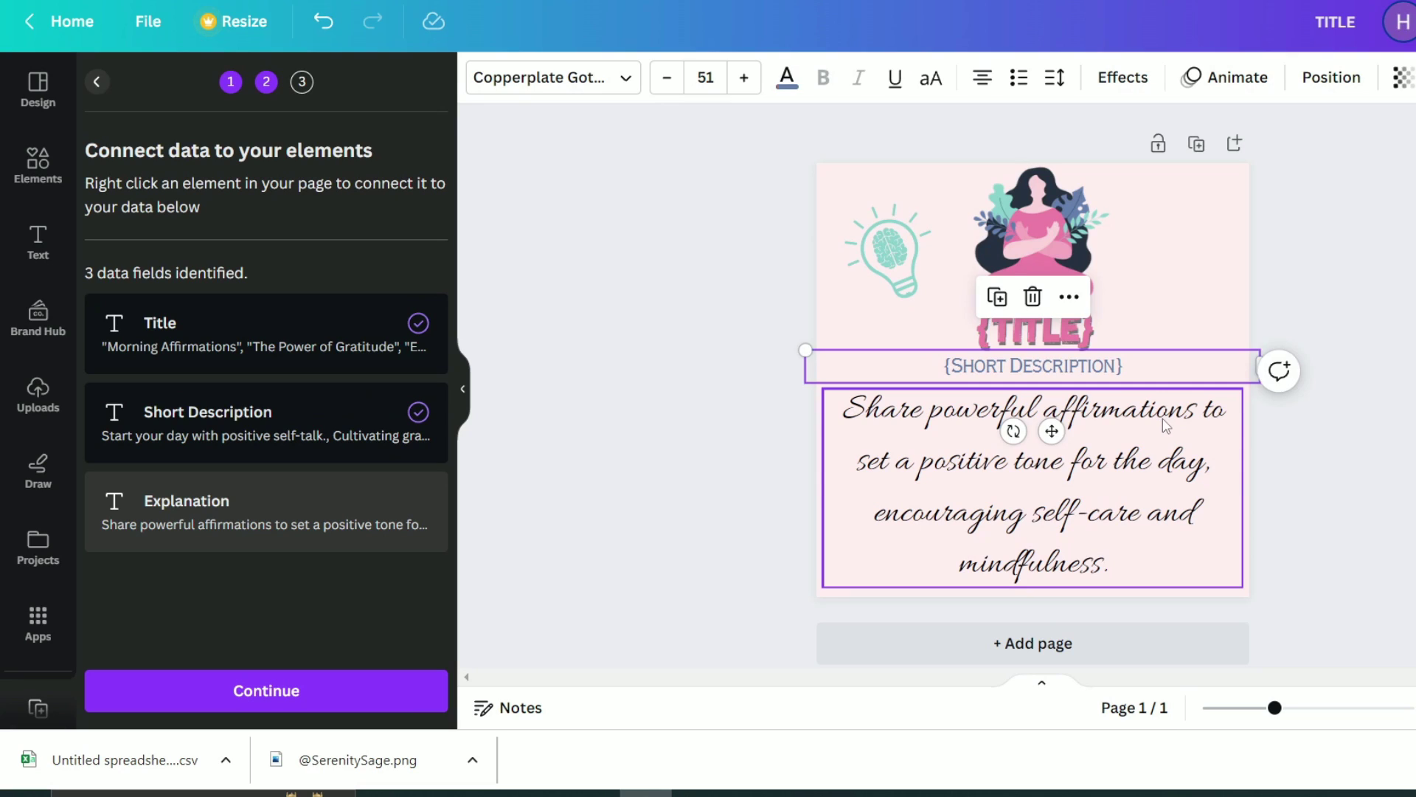
{"action": "right_click", "coordinate": [1169, 422]}
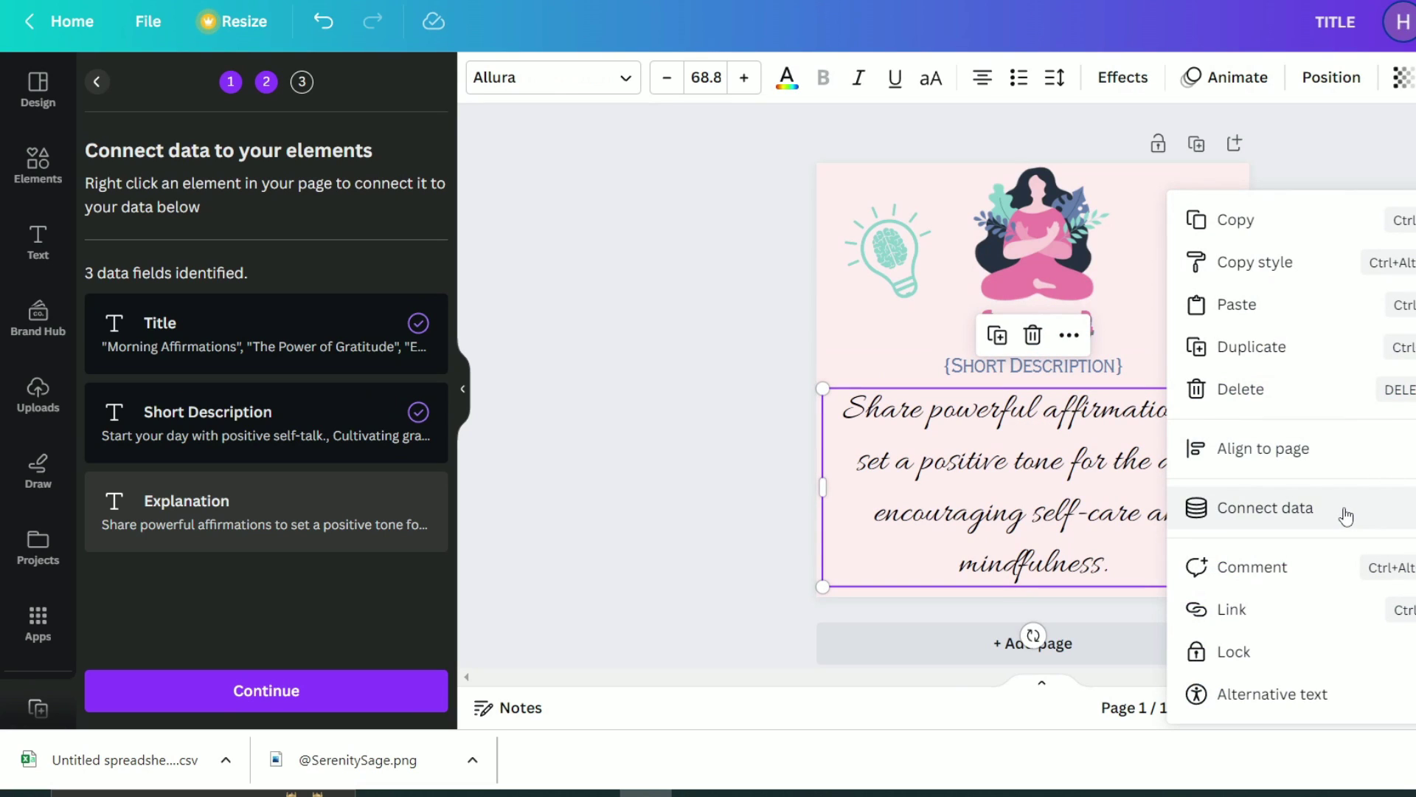
{"action": "mouse_move", "coordinate": [1343, 512]}
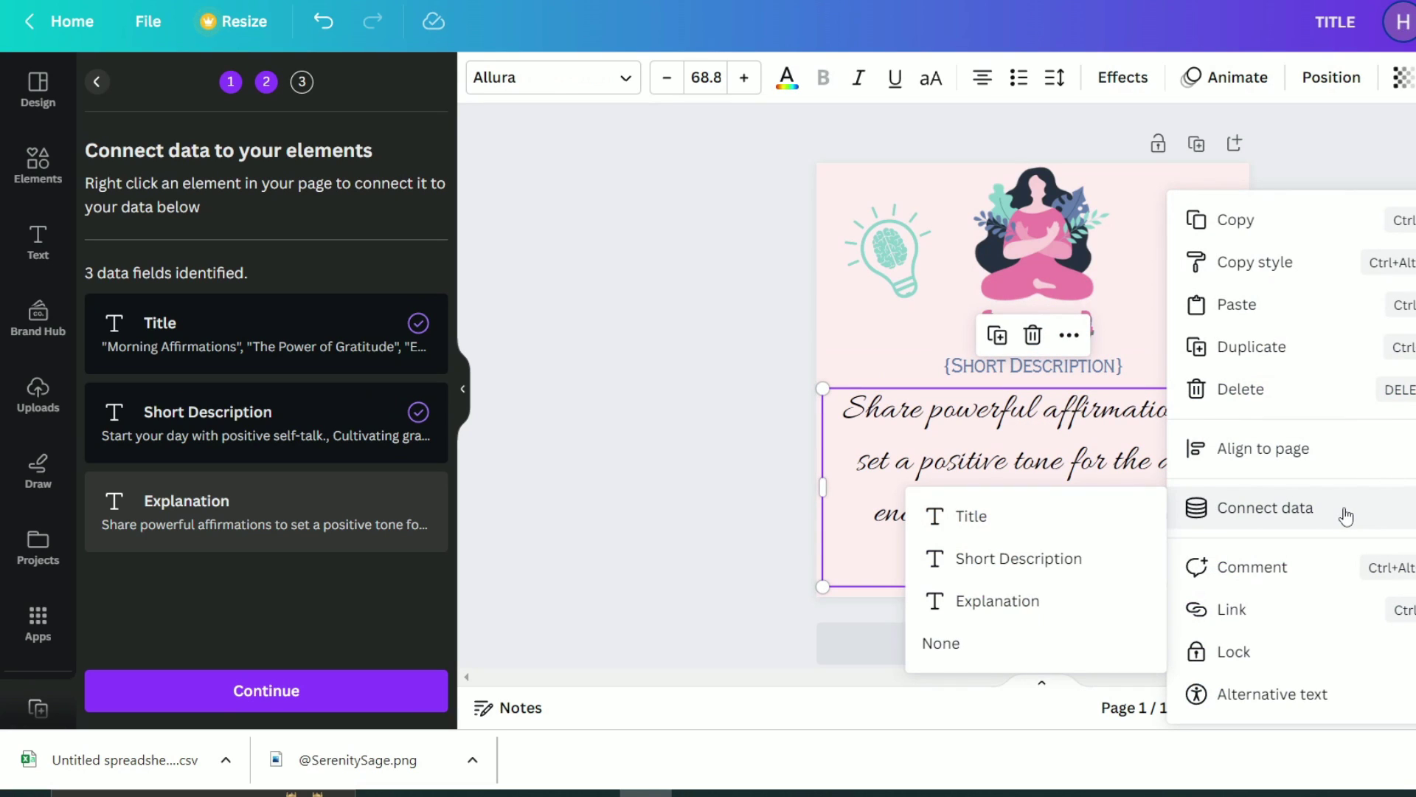
{"action": "left_click", "coordinate": [973, 603]}
- Generate the 99 pages from the CSV data
{"action": "left_click", "coordinate": [255, 687]}
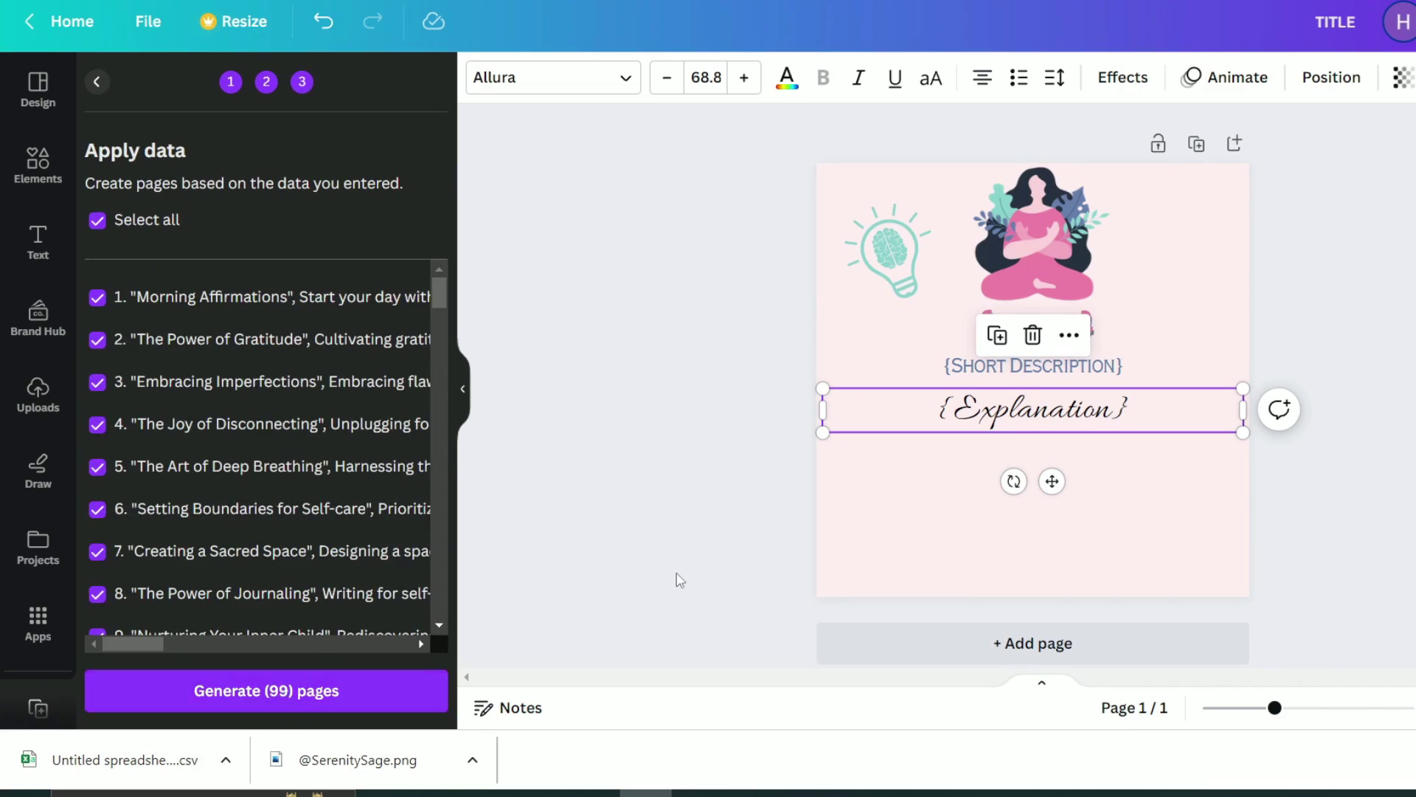
{"action": "mouse_move", "coordinate": [440, 295]}
{"action": "left_mouse_down"}
{"action": "mouse_move", "coordinate": [446, 617]}
{"action": "mouse_move", "coordinate": [444, 288]}
{"action": "left_mouse_up"}
{"action": "left_click", "coordinate": [274, 691]}
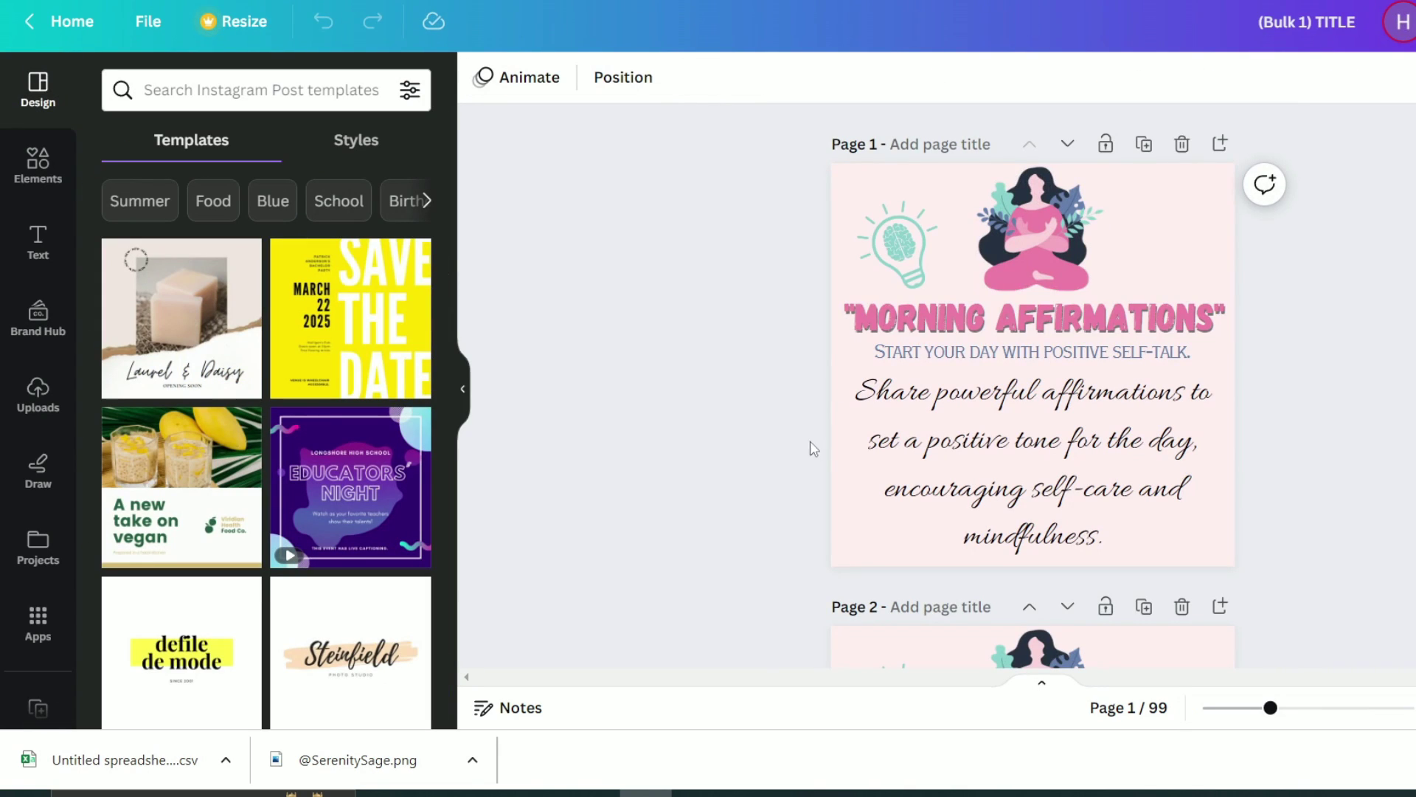
{"action": "scroll", "coordinate": [1117, 358], "scroll_direction": "down", "scroll_amount": 3}
{"action": "scroll", "coordinate": [1375, 506], "scroll_direction": "down", "scroll_amount": 10}
{"action": "scroll", "coordinate": [1375, 506], "scroll_direction": "up", "scroll_amount": 12}
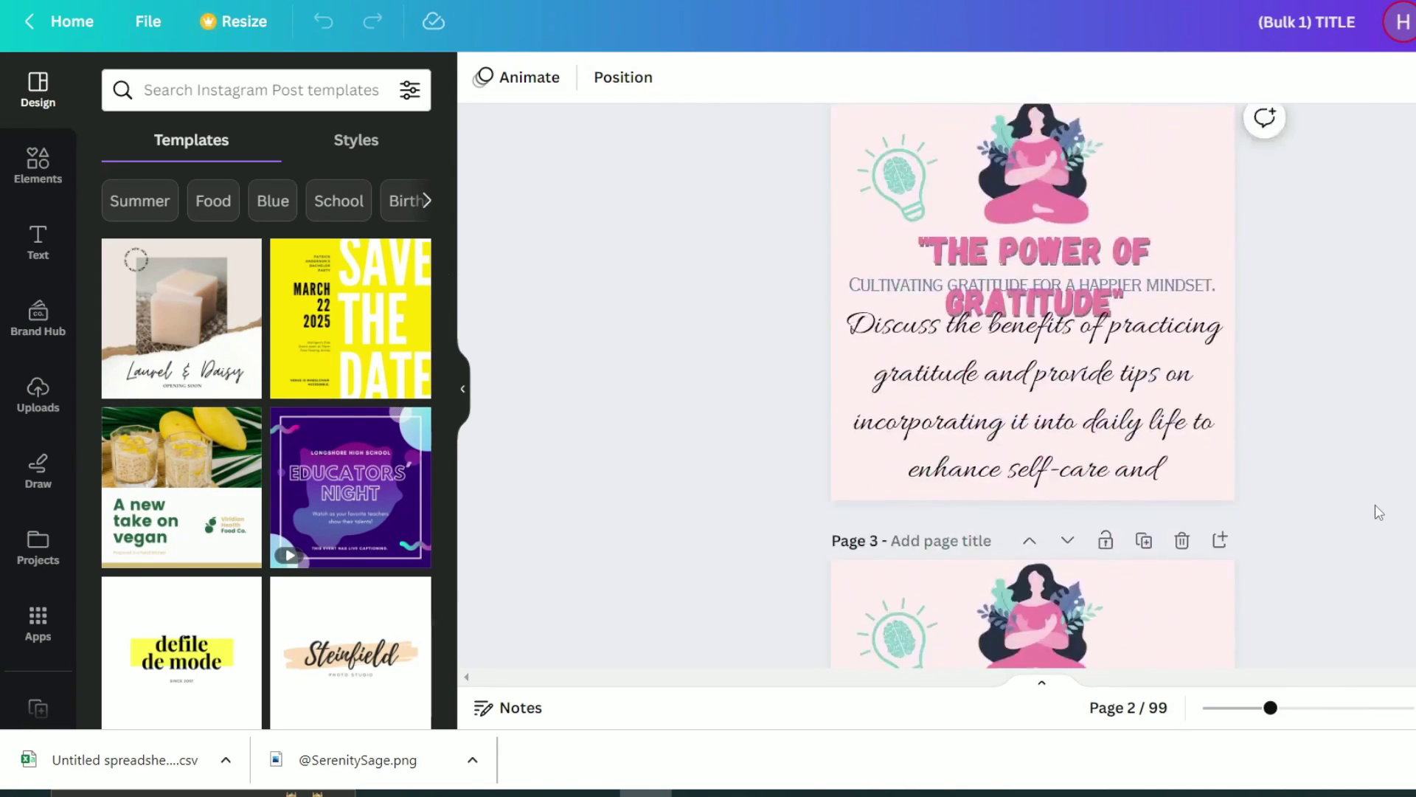
{"action": "scroll", "coordinate": [1173, 222], "scroll_direction": "down", "scroll_amount": 5}
- Shrink page 2's title to one line and scale its body text to fit
{"action": "left_click", "coordinate": [1033, 362]}
{"action": "left_click", "coordinate": [668, 78]}
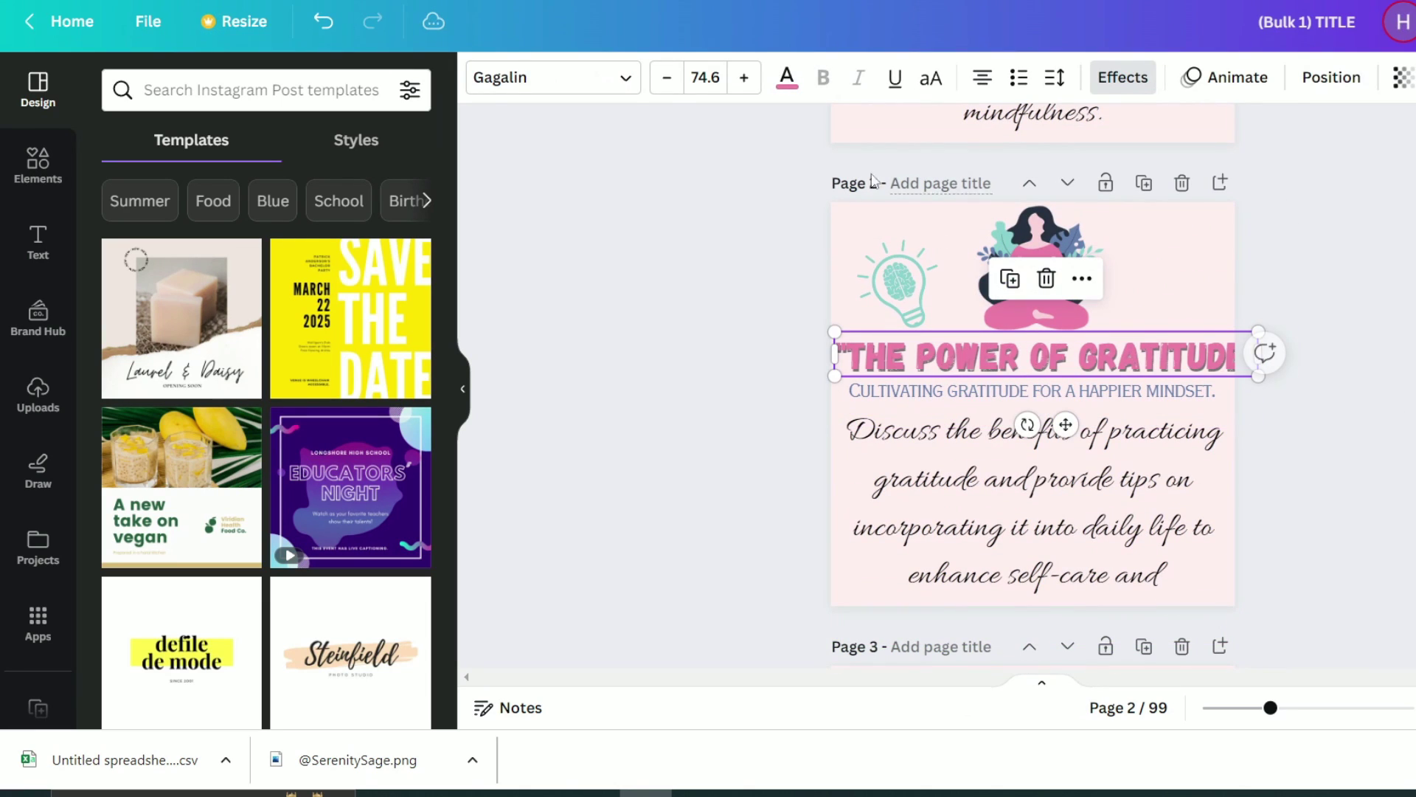
{"action": "left_click", "coordinate": [668, 77]}
{"action": "left_click", "coordinate": [669, 78]}
{"action": "left_click", "coordinate": [1033, 517]}
{"action": "left_click_drag", "start_coordinate": [1233, 632], "coordinate": [1195, 599]}
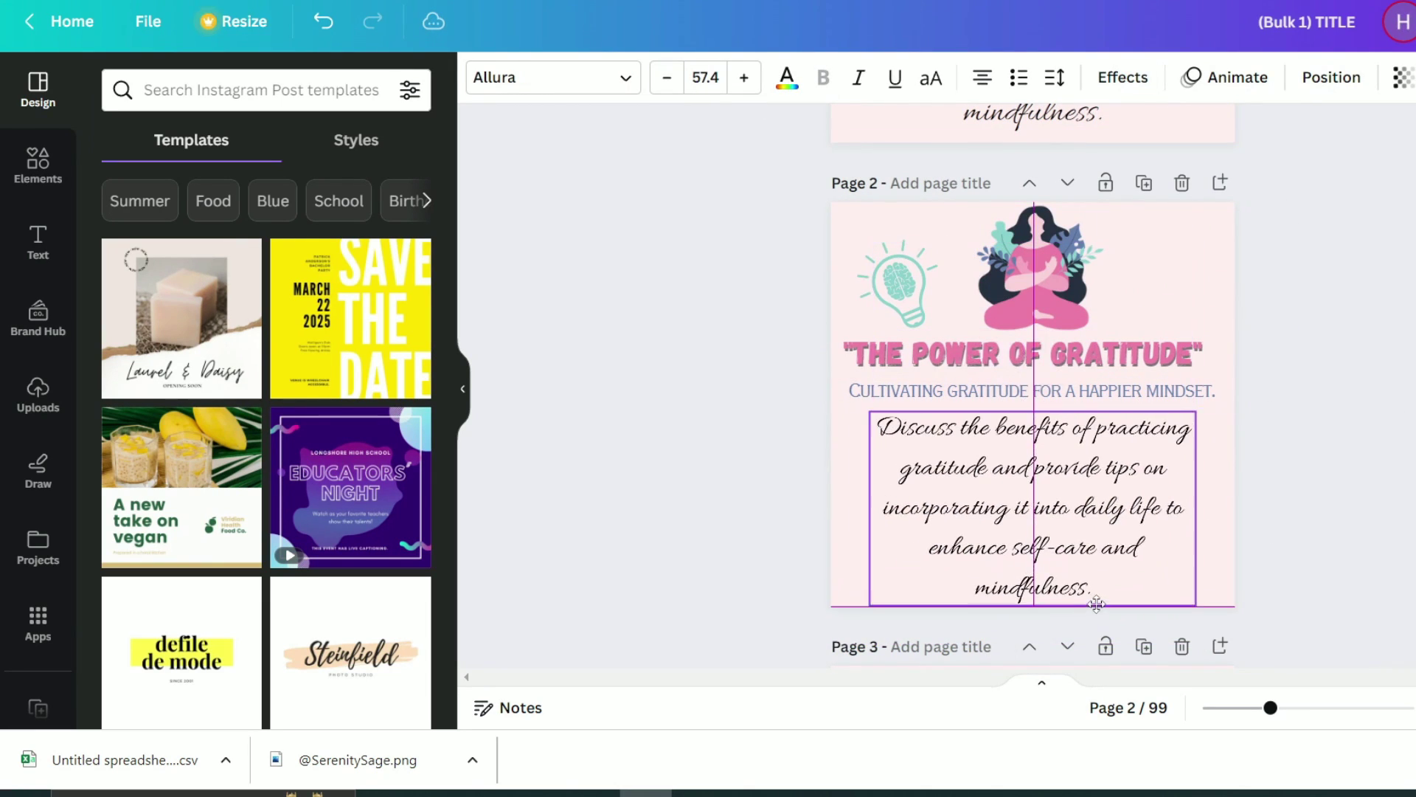
- Resize the titles on pages 3, 4 and 5 so each fits on one line
{"action": "scroll", "coordinate": [1074, 419], "scroll_direction": "down", "scroll_amount": 5}
{"action": "left_click", "coordinate": [1075, 419]}
{"action": "left_click_drag", "start_coordinate": [1234, 467], "coordinate": [1213, 435]}
{"action": "scroll", "coordinate": [1214, 435], "scroll_direction": "down", "scroll_amount": 5}
{"action": "left_click", "coordinate": [1214, 443]}
{"action": "left_click_drag", "start_coordinate": [1234, 497], "coordinate": [1209, 472]}
{"action": "left_click", "coordinate": [1369, 502]}
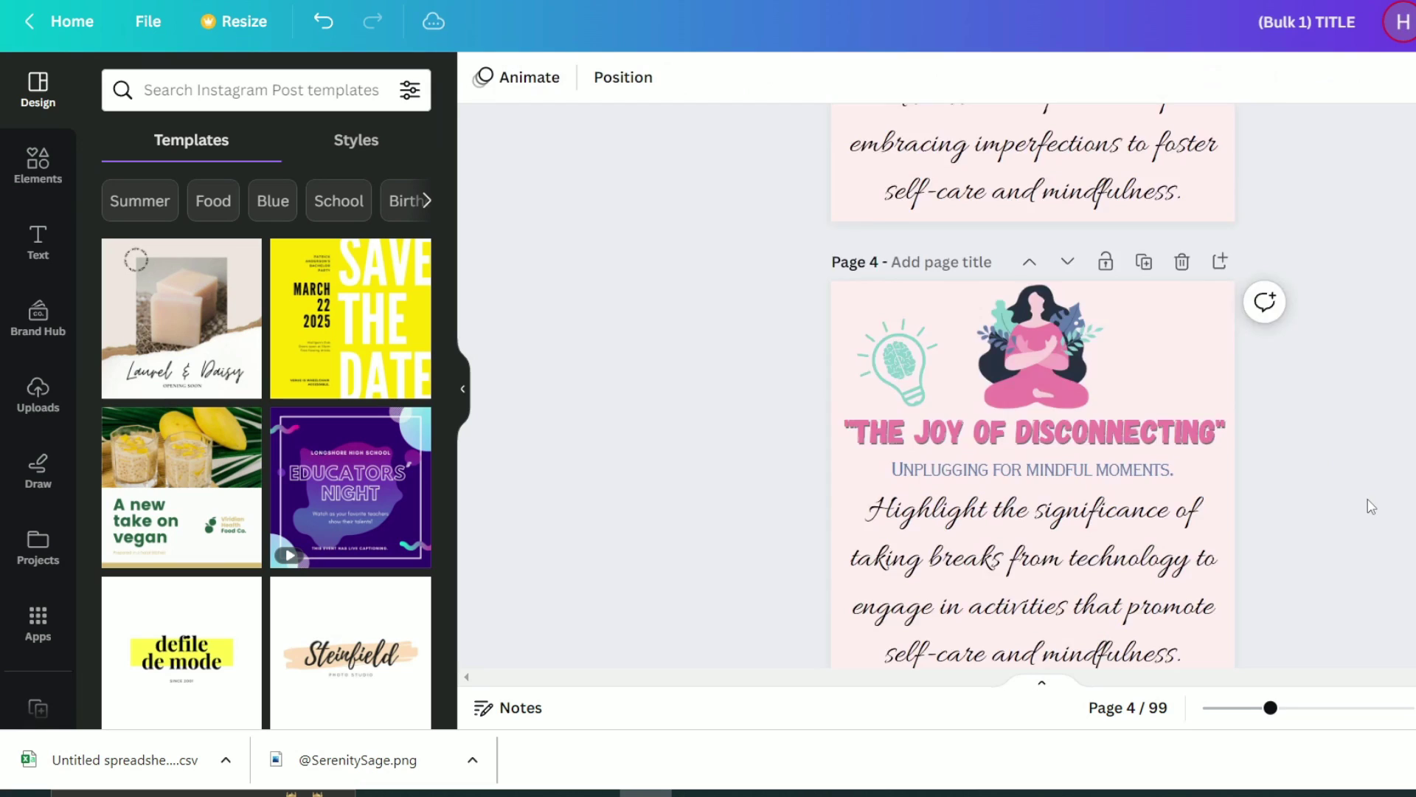
{"action": "scroll", "coordinate": [1355, 443], "scroll_direction": "down", "scroll_amount": 4}
{"action": "scroll", "coordinate": [1355, 443], "scroll_direction": "down", "scroll_amount": 4}
{"action": "left_click", "coordinate": [1032, 259]}
{"action": "left_click_drag", "start_coordinate": [1230, 259], "coordinate": [1225, 311]}
{"action": "left_click", "coordinate": [1033, 295]}
{"action": "left_click", "coordinate": [1369, 502]}
- Shrink the subtitles on pages 6 and 7 so they fit on one line
{"action": "scroll", "coordinate": [1369, 503], "scroll_direction": "down", "scroll_amount": 5}
{"action": "left_click", "coordinate": [1032, 299]}
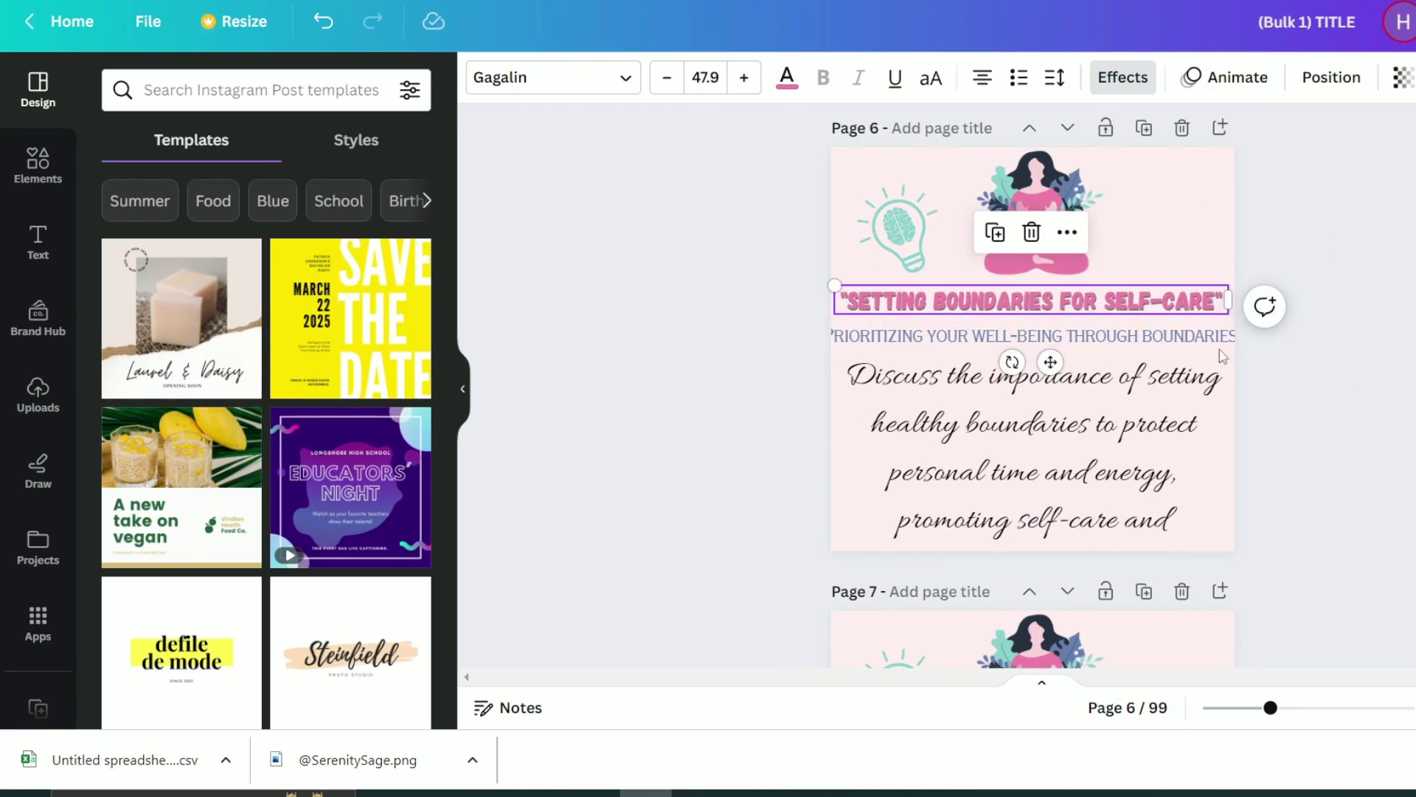
{"action": "left_click", "coordinate": [1033, 333]}
{"action": "left_click_drag", "start_coordinate": [831, 347], "coordinate": [889, 345]}
{"action": "left_click", "coordinate": [1369, 502]}
{"action": "scroll", "coordinate": [1368, 502], "scroll_direction": "down", "scroll_amount": 5}
{"action": "left_click", "coordinate": [1033, 243]}
{"action": "mouse_move", "coordinate": [1230, 255]}
{"action": "left_mouse_down"}
{"action": "mouse_move", "coordinate": [1219, 230]}
{"action": "mouse_move", "coordinate": [1178, 277]}
{"action": "mouse_move", "coordinate": [1245, 276]}
{"action": "left_mouse_up"}
{"action": "left_click", "coordinate": [1032, 275]}
{"action": "left_click", "coordinate": [1214, 443]}
- Download all 99 pages as PNG images in a zip file
{"action": "scroll", "coordinate": [1214, 442], "scroll_direction": "up", "scroll_amount": 20}
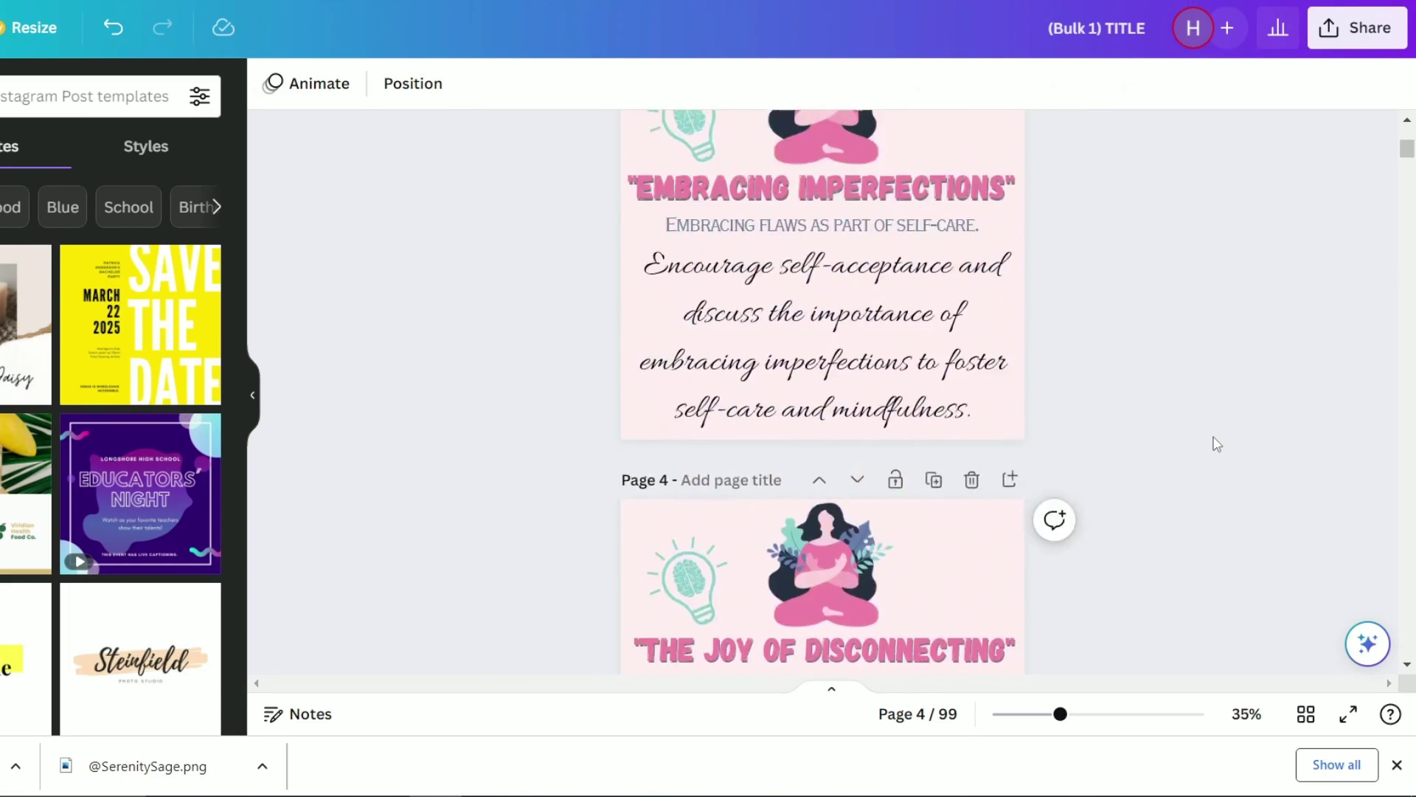
{"action": "scroll", "coordinate": [1217, 444], "scroll_direction": "up", "scroll_amount": 3}
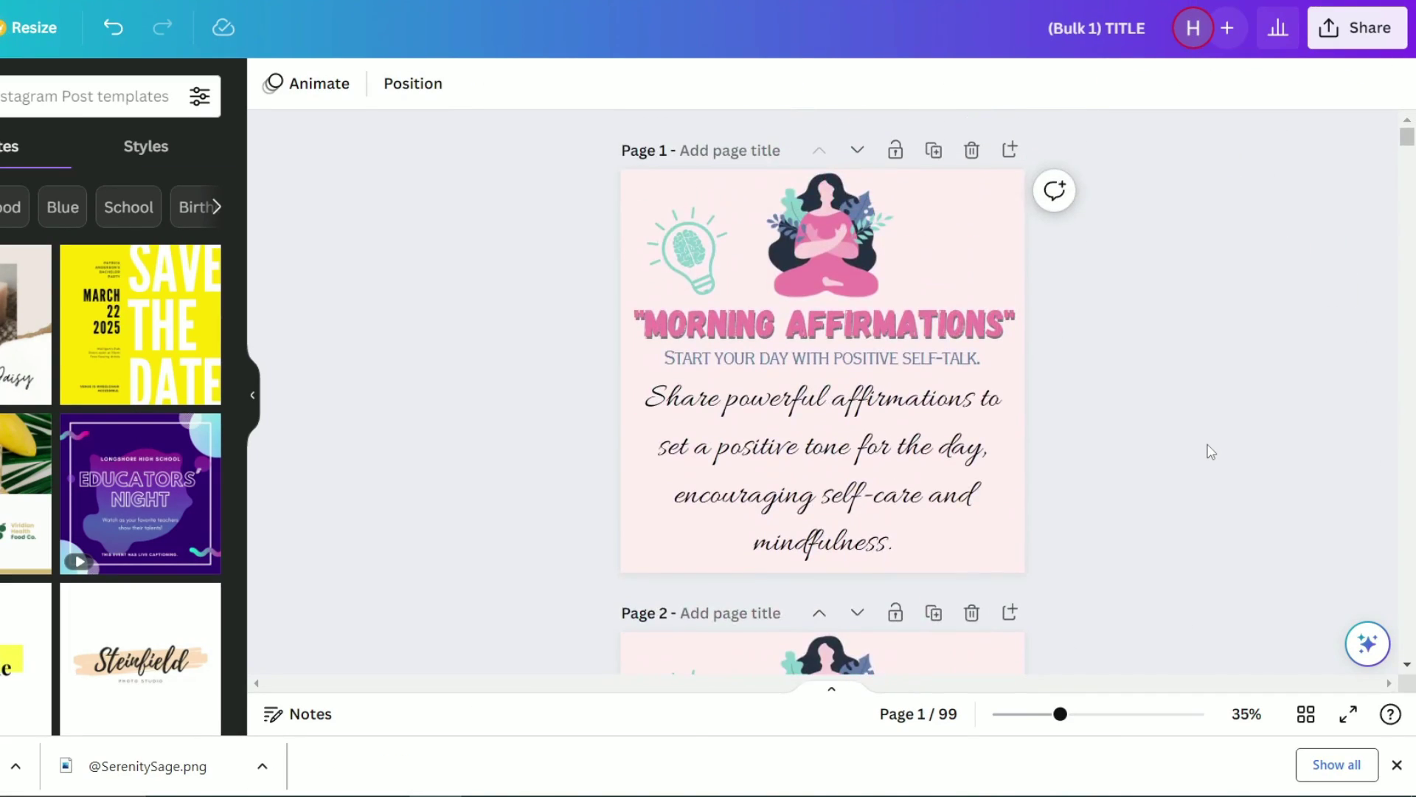
{"action": "left_click", "coordinate": [1361, 33]}
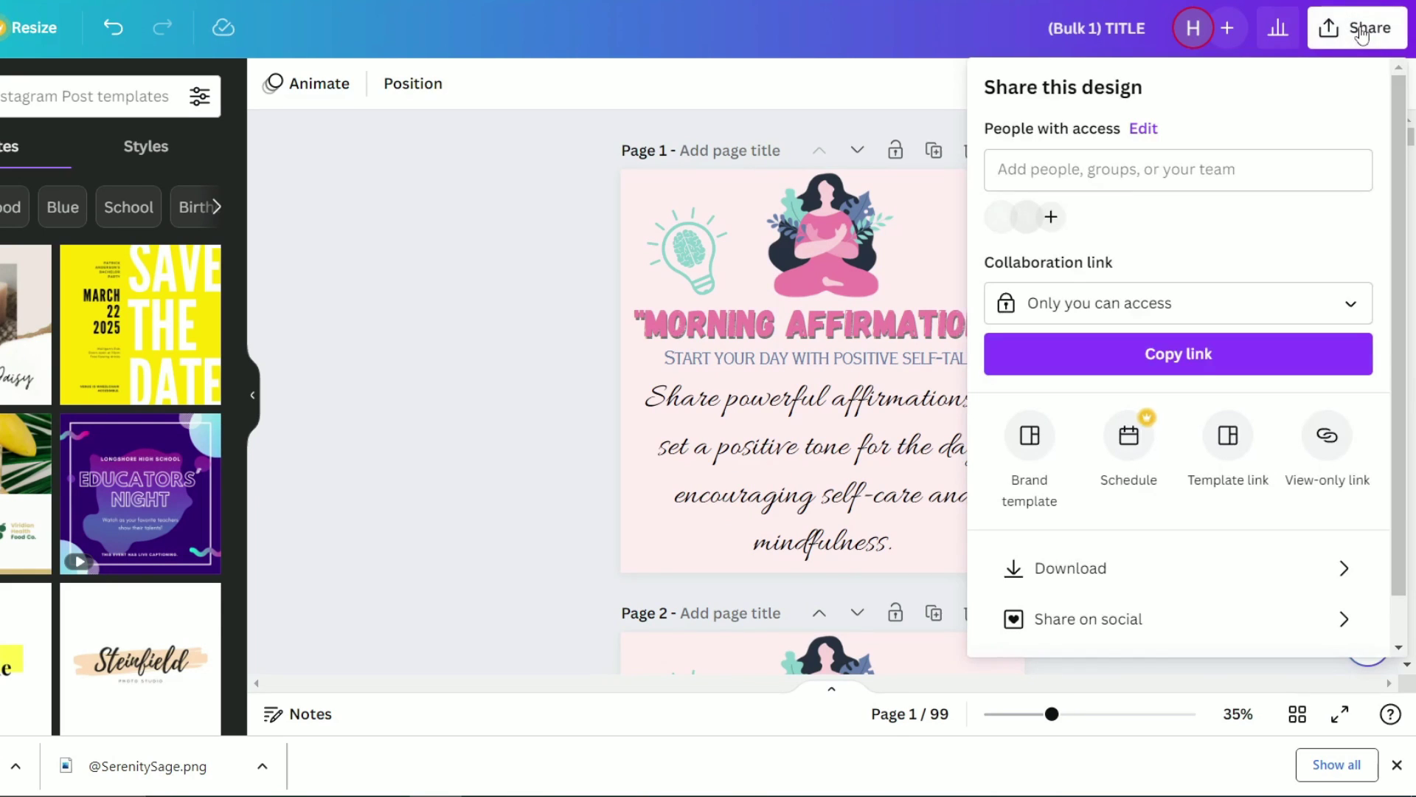
{"action": "left_click", "coordinate": [1077, 582]}
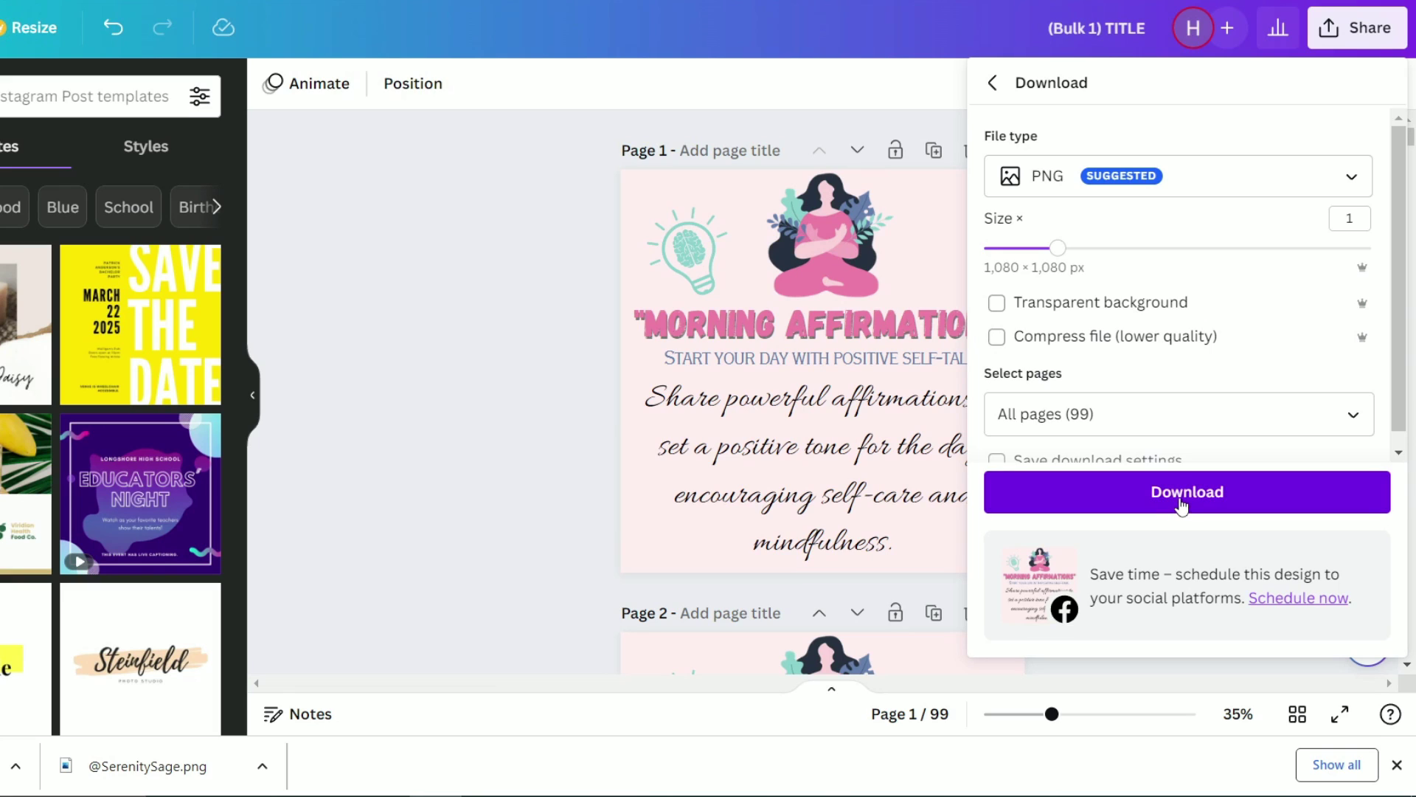
{"action": "scroll", "coordinate": [1080, 425], "scroll_direction": "down", "scroll_amount": 1}
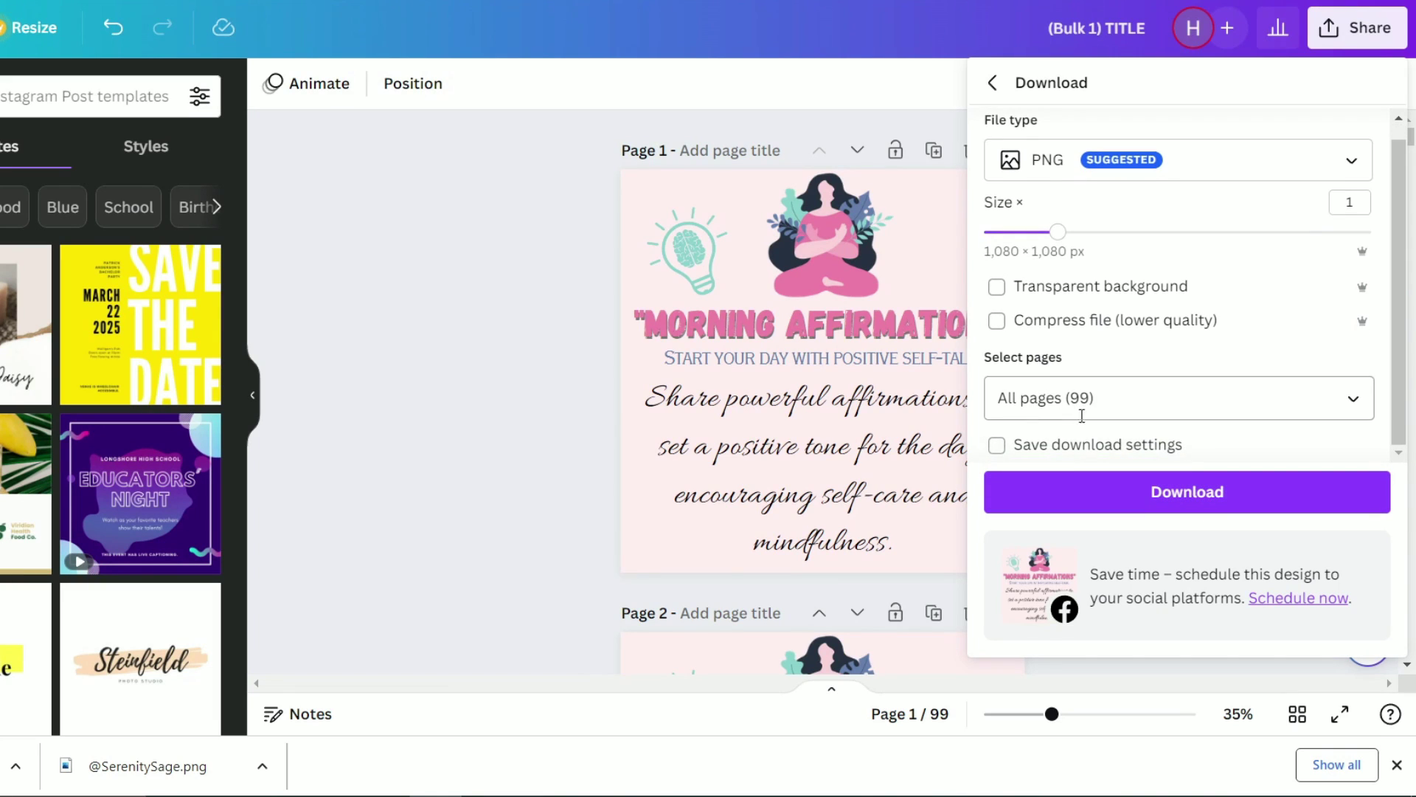
{"action": "left_click", "coordinate": [1187, 491]}
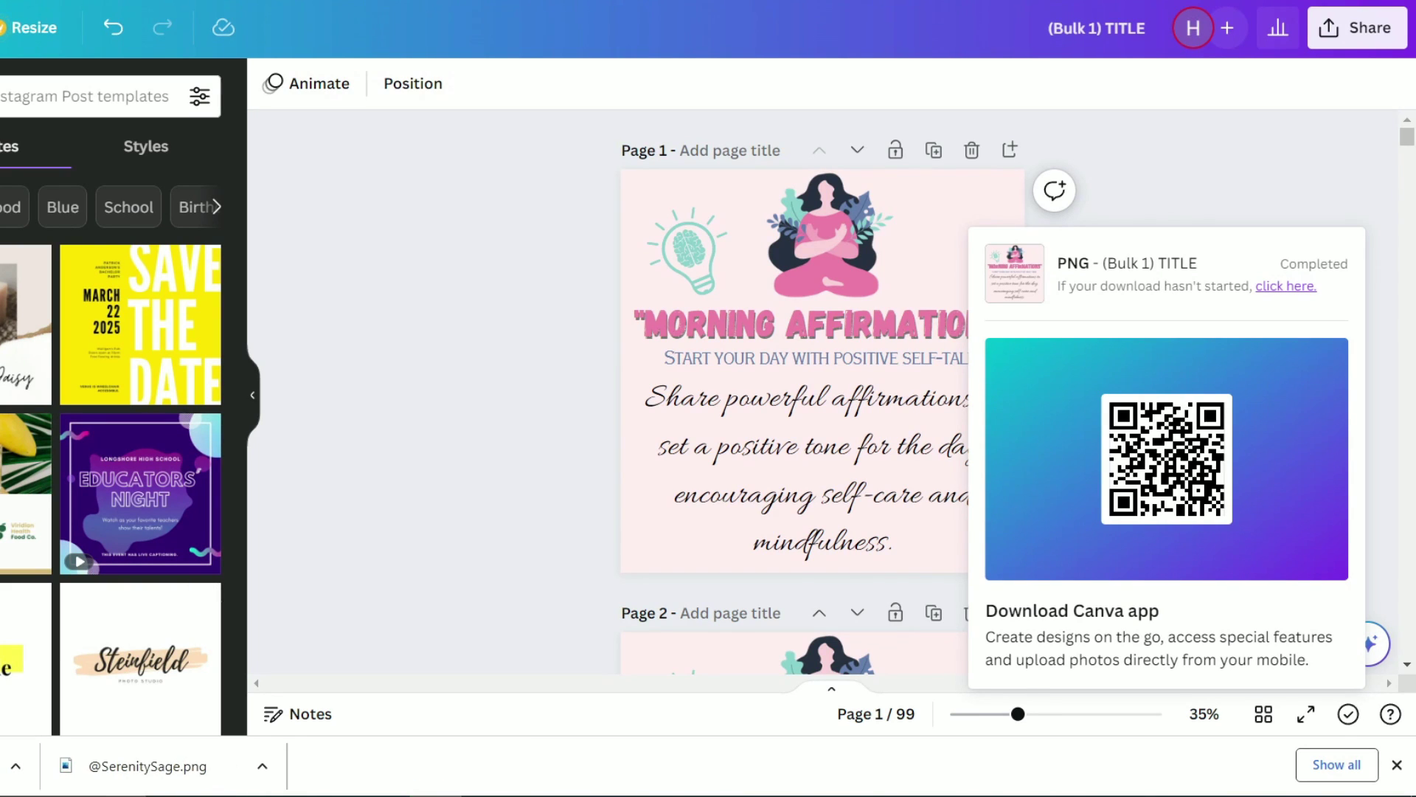
{"action": "scroll", "coordinate": [370, 379], "scroll_direction": "down", "scroll_amount": 20}
{"action": "scroll", "coordinate": [259, 341], "scroll_direction": "up", "scroll_amount": 15}
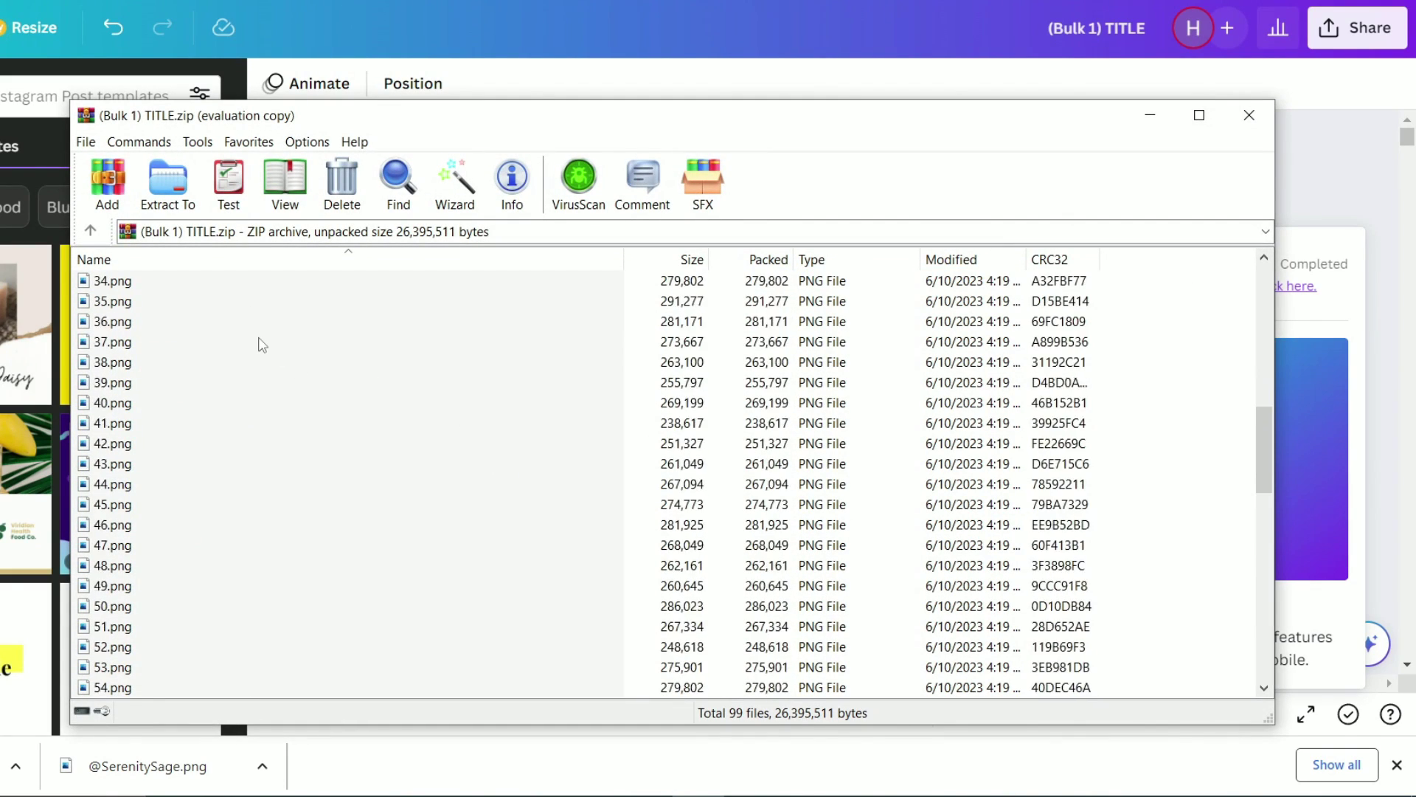
{"action": "scroll", "coordinate": [259, 342], "scroll_direction": "up", "scroll_amount": 11}
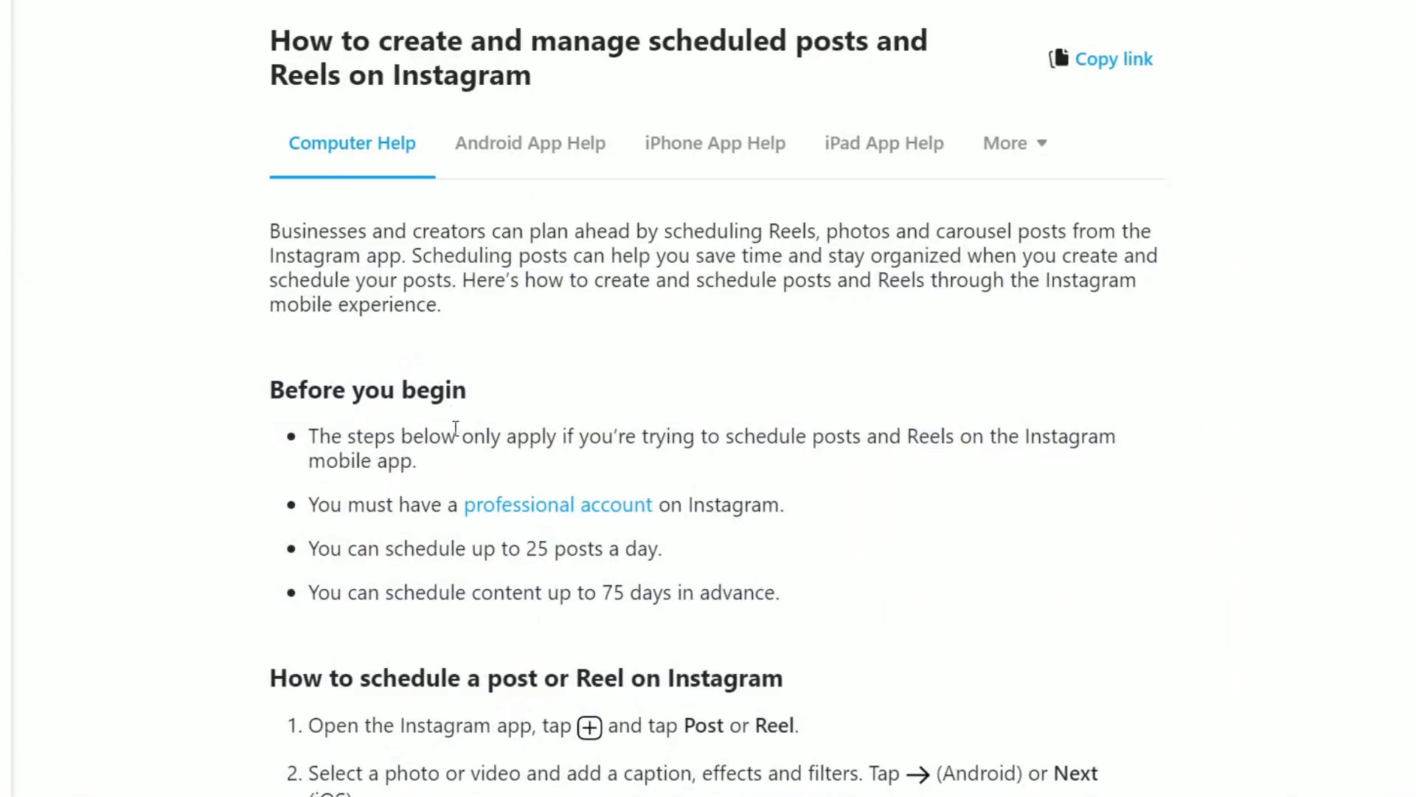
{"action": "scroll", "coordinate": [786, 406], "scroll_direction": "down", "scroll_amount": 2}
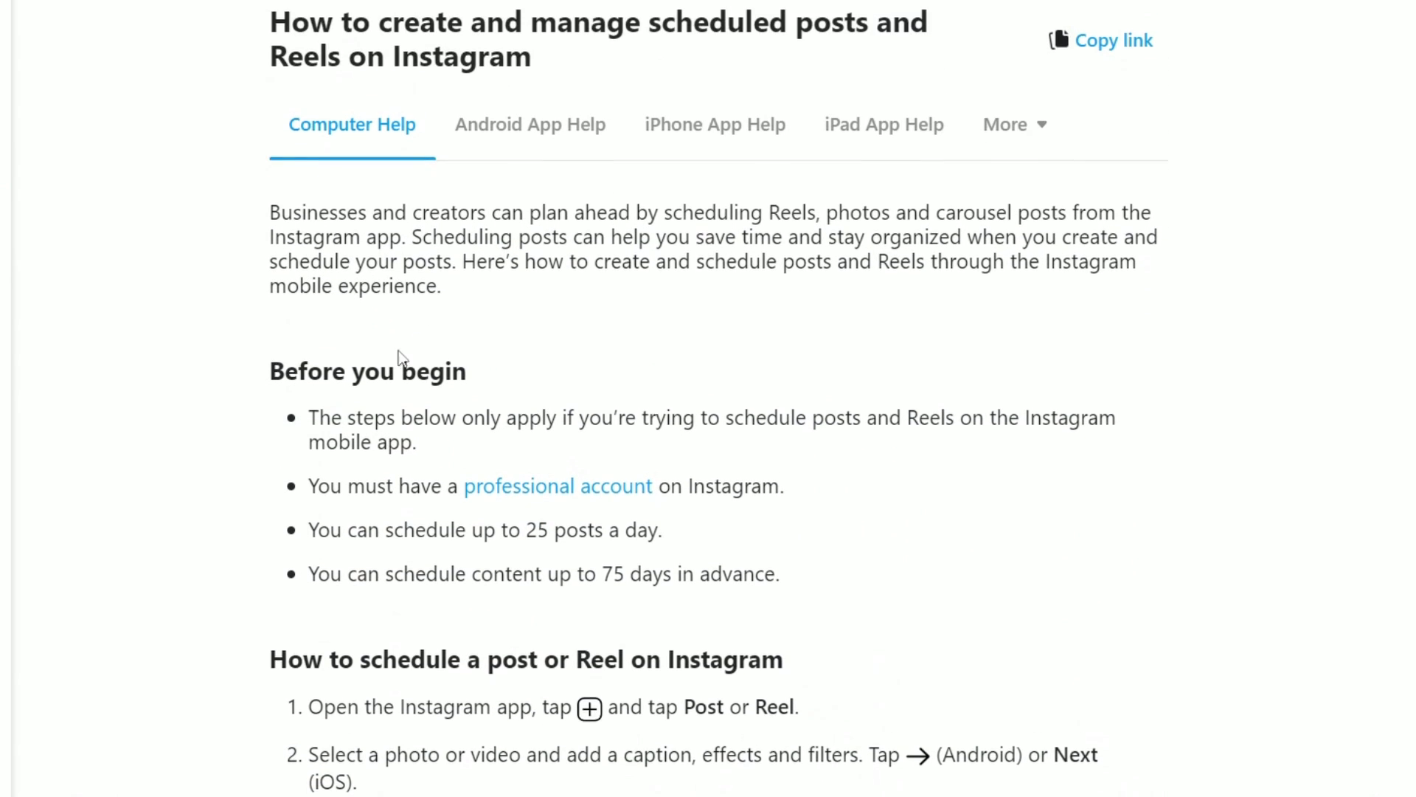
{"action": "scroll", "coordinate": [413, 336], "scroll_direction": "up", "scroll_amount": 1}
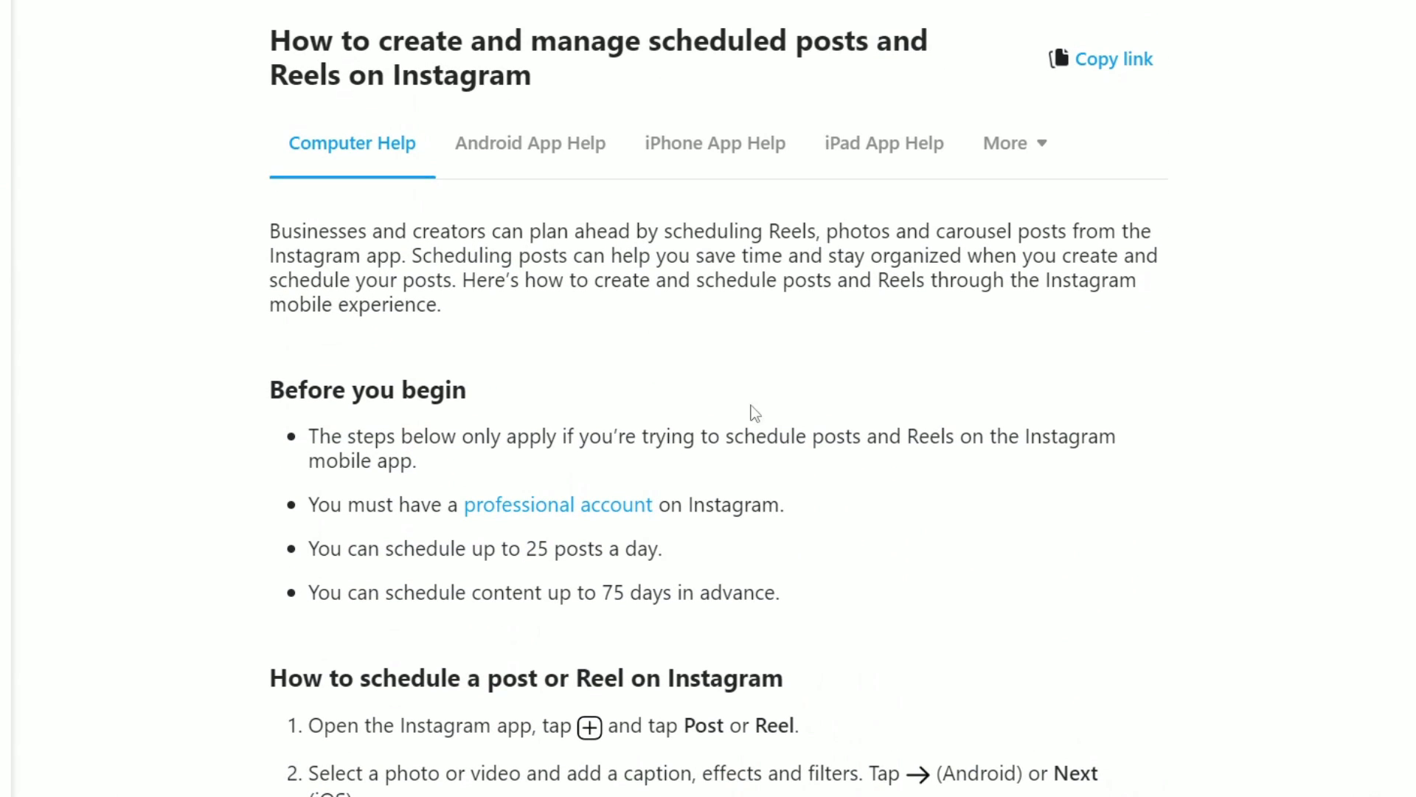
{"action": "scroll", "coordinate": [463, 457], "scroll_direction": "down", "scroll_amount": 2}
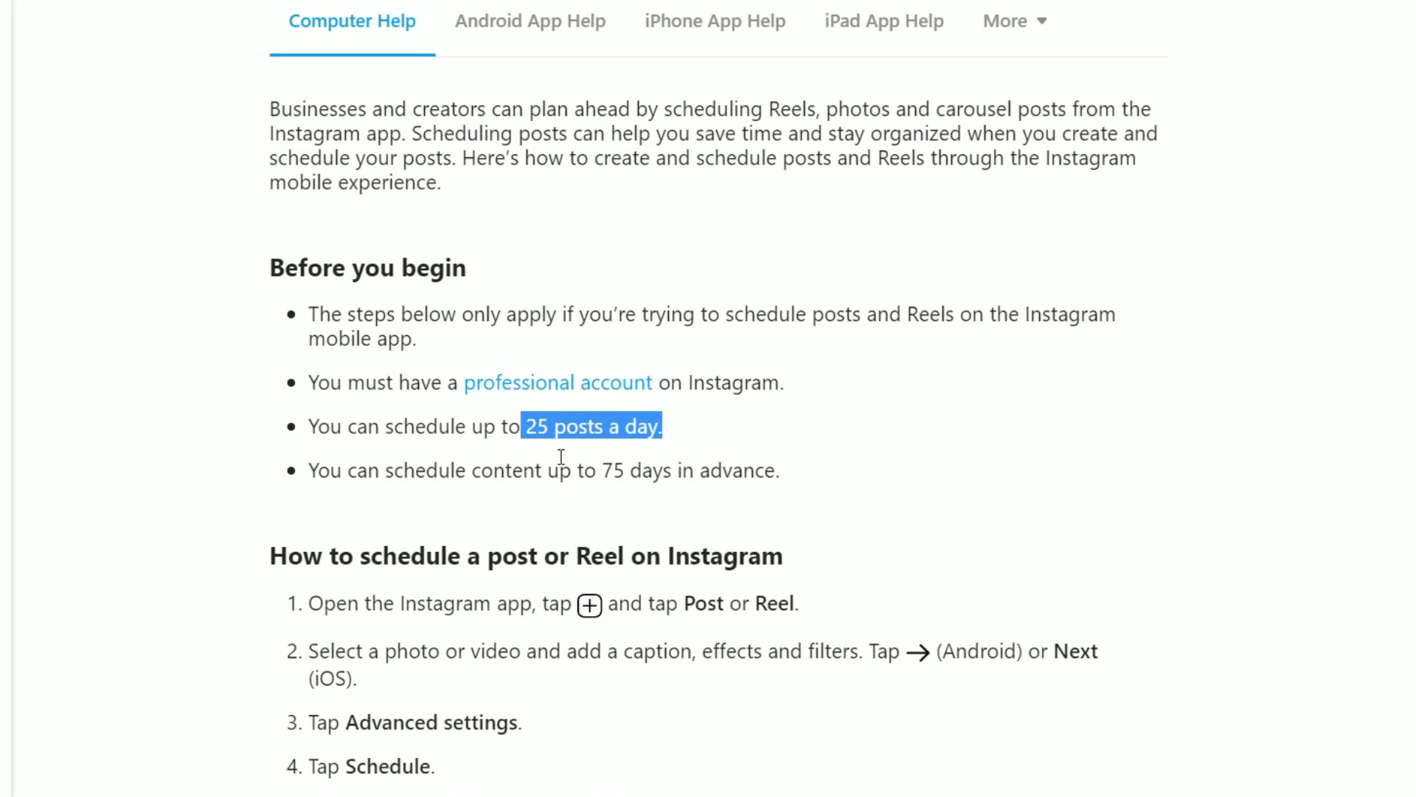
{"action": "left_click", "coordinate": [607, 473]}
{"action": "scroll", "coordinate": [600, 498], "scroll_direction": "down", "scroll_amount": 5}
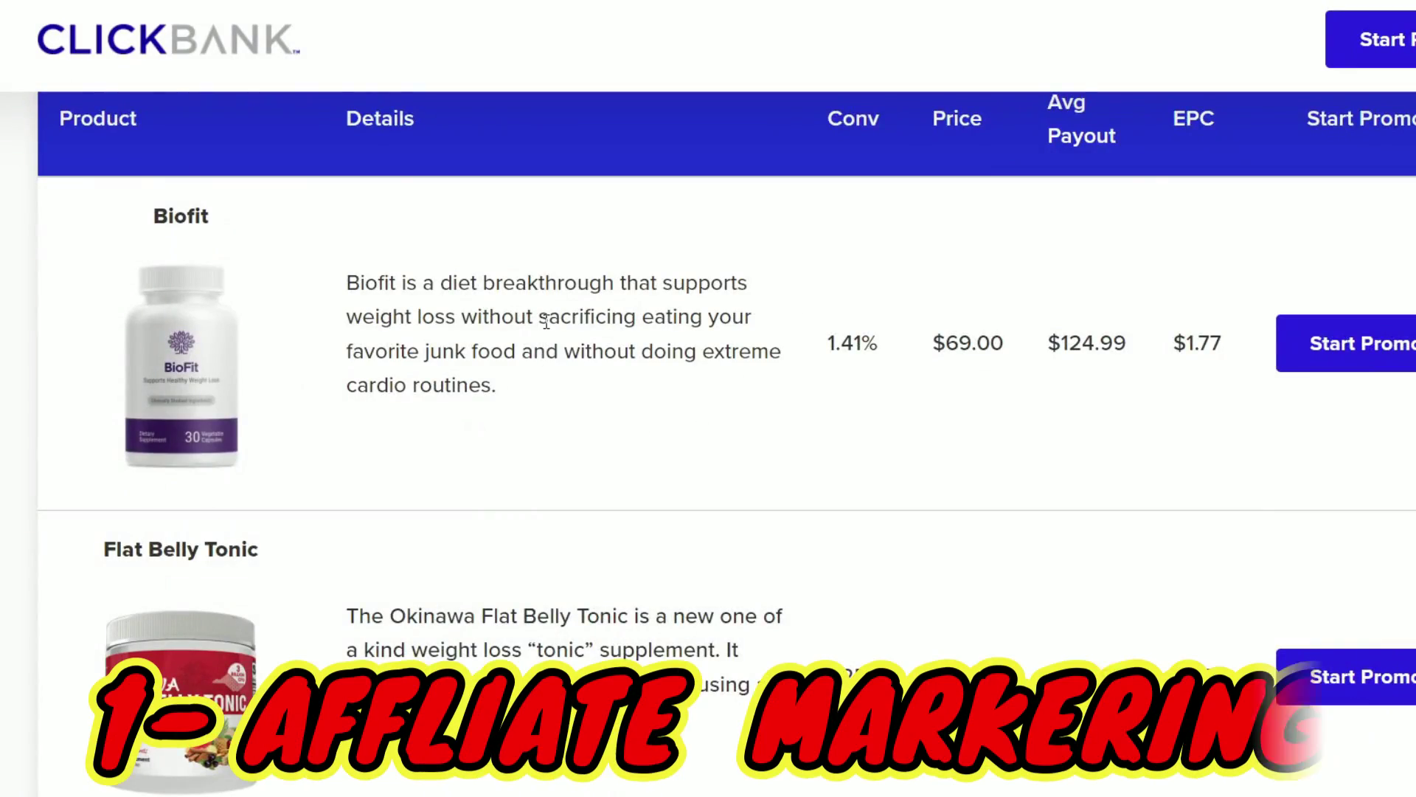
{"action": "scroll", "coordinate": [467, 320], "scroll_direction": "down", "scroll_amount": 3}
{"action": "scroll", "coordinate": [707, 233], "scroll_direction": "down", "scroll_amount": 3}
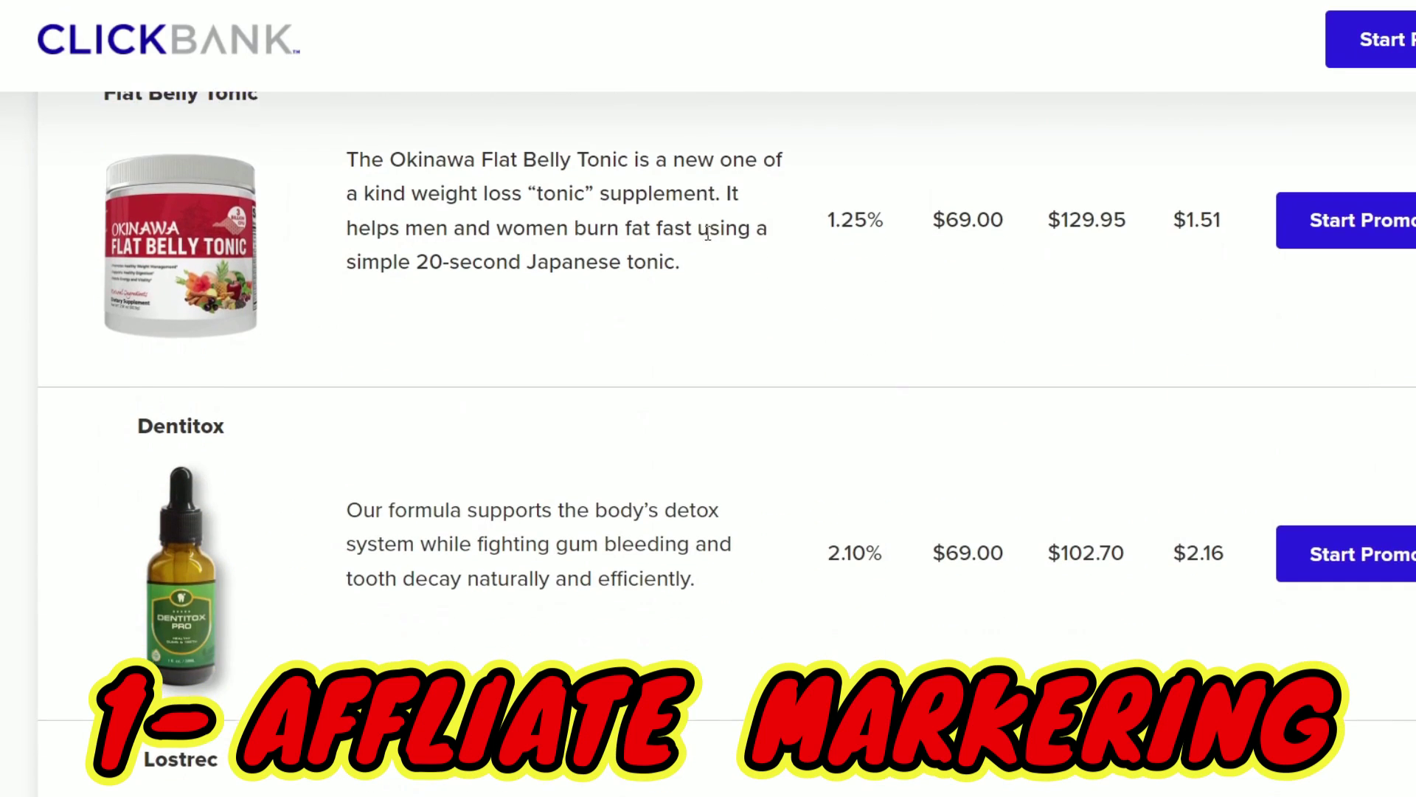
{"action": "scroll", "coordinate": [1106, 448], "scroll_direction": "down", "scroll_amount": 3}
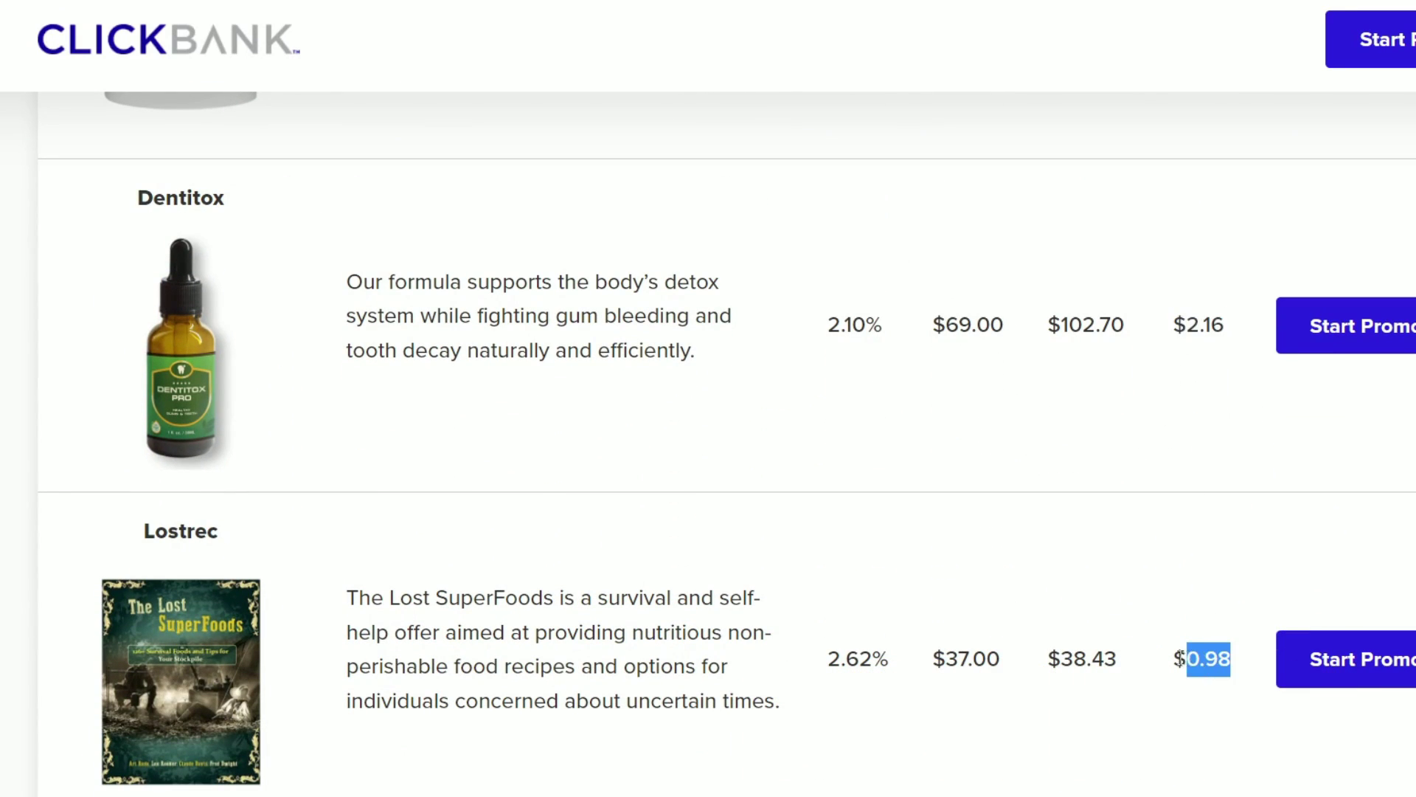
{"action": "scroll", "coordinate": [1128, 606], "scroll_direction": "down", "scroll_amount": 5}
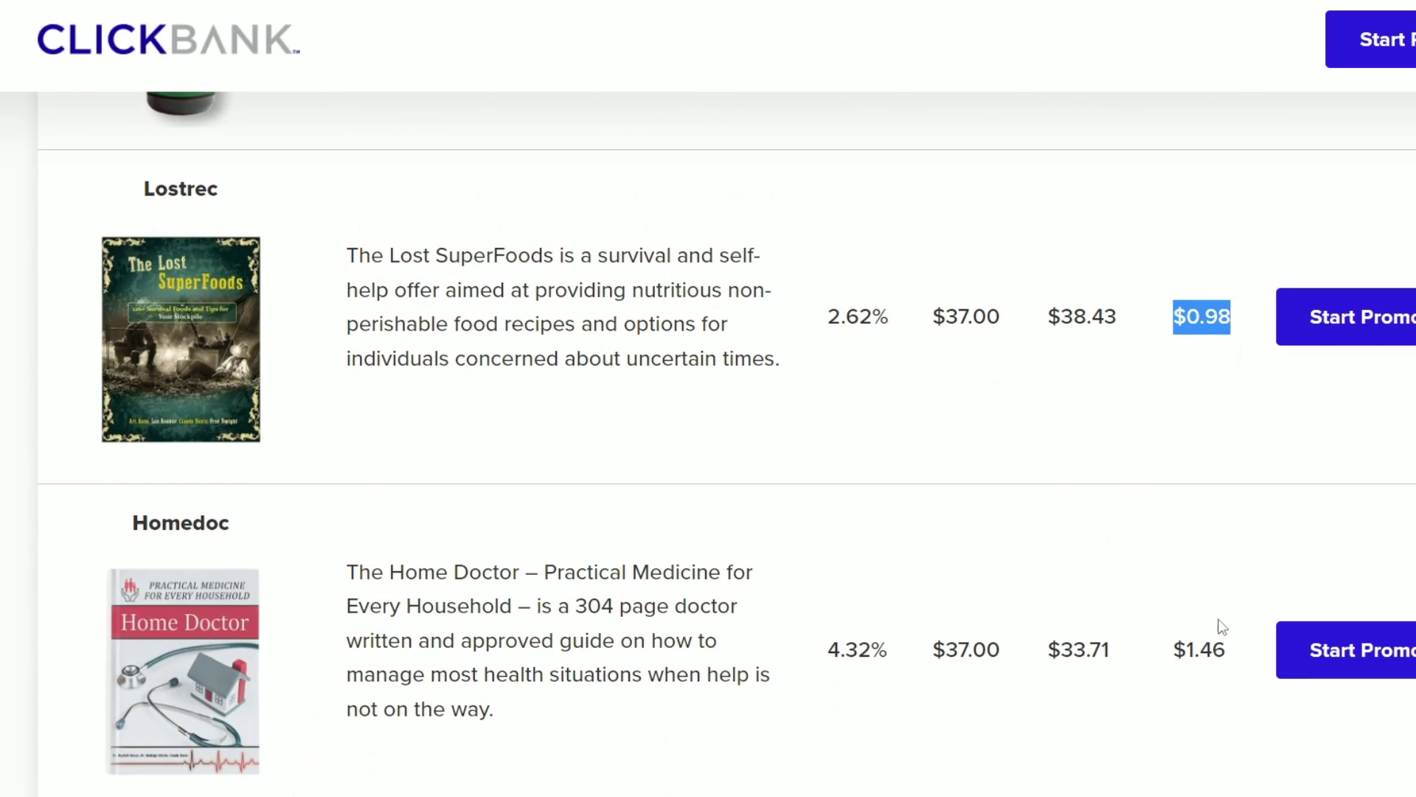
{"action": "scroll", "coordinate": [885, 546], "scroll_direction": "down", "scroll_amount": 5}
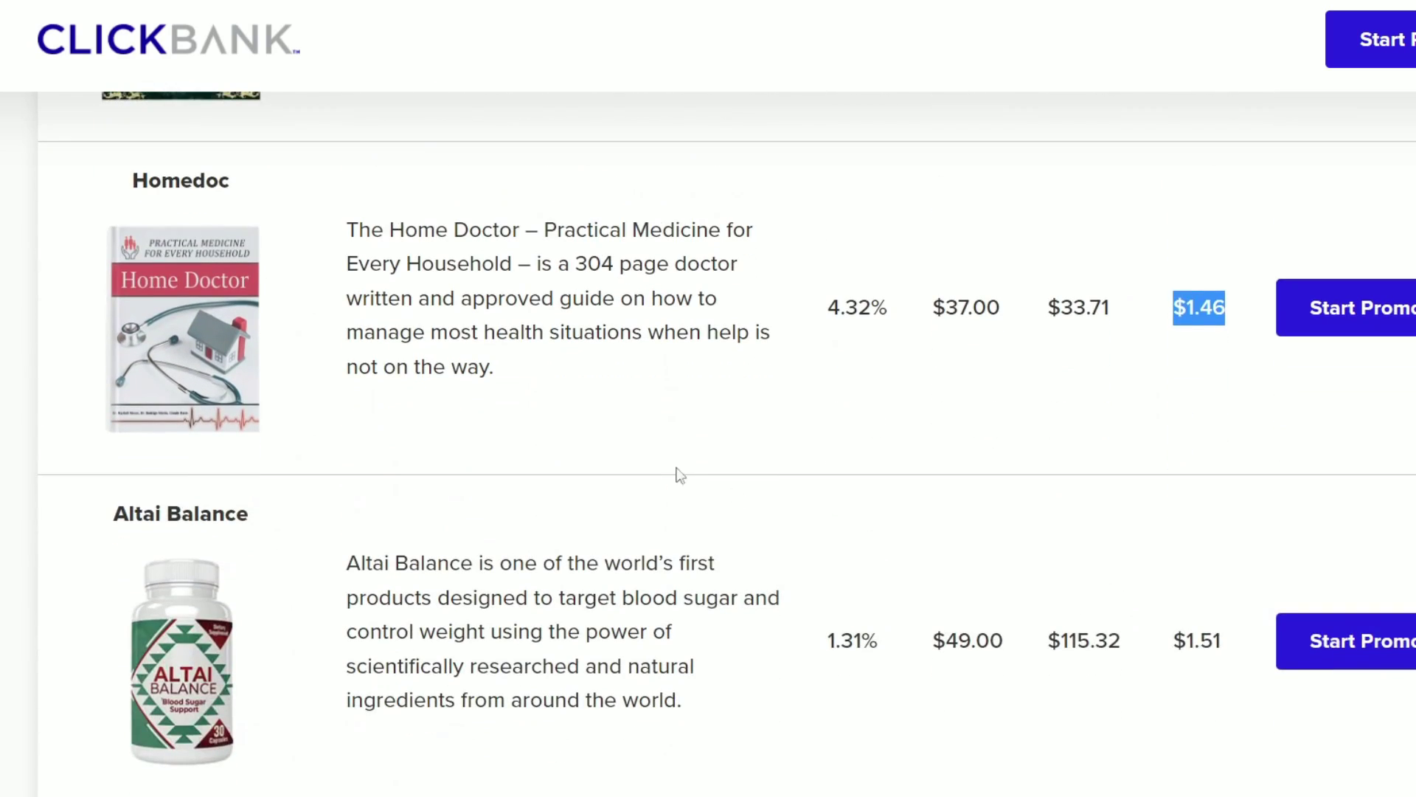
{"action": "scroll", "coordinate": [1102, 464], "scroll_direction": "down", "scroll_amount": 12}
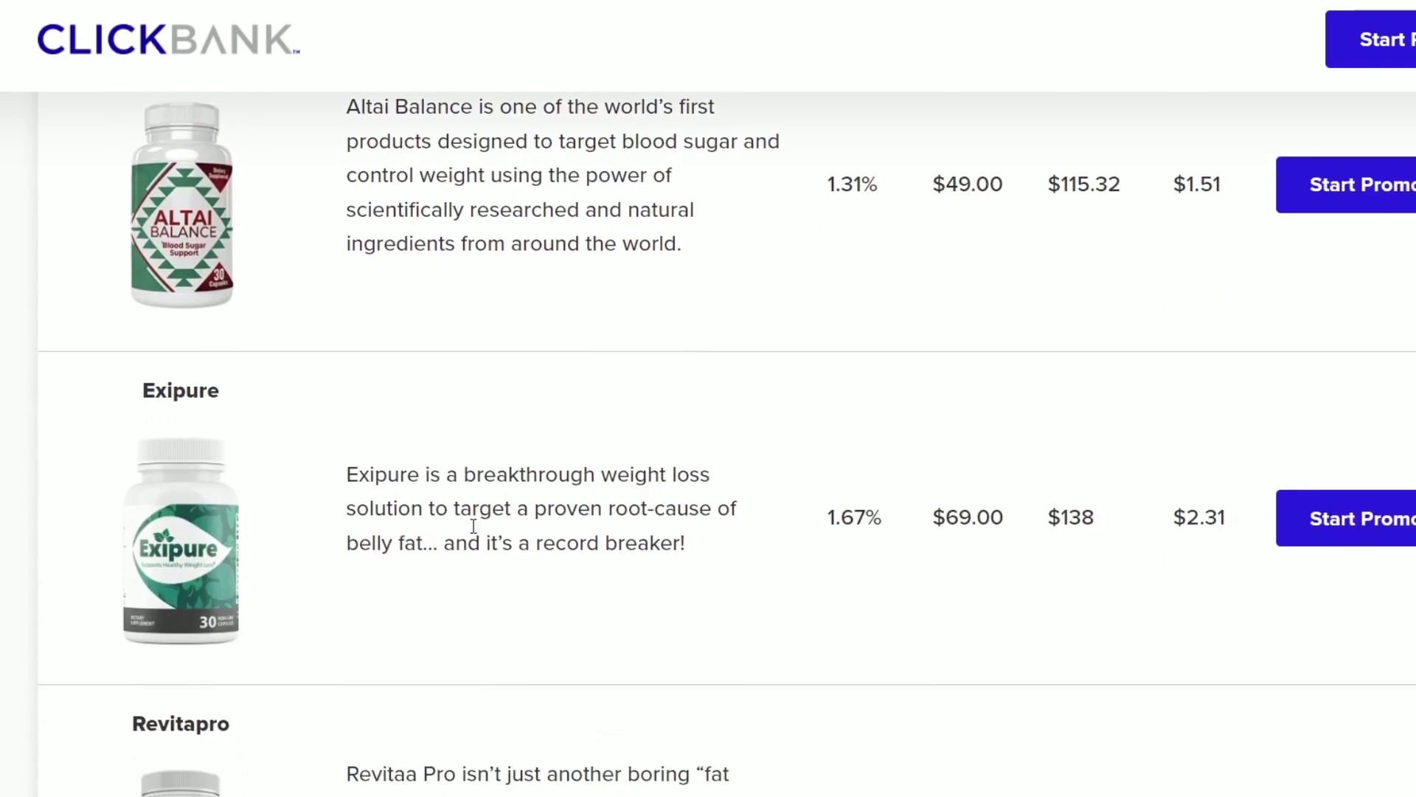
{"action": "scroll", "coordinate": [852, 390], "scroll_direction": "up", "scroll_amount": 16}
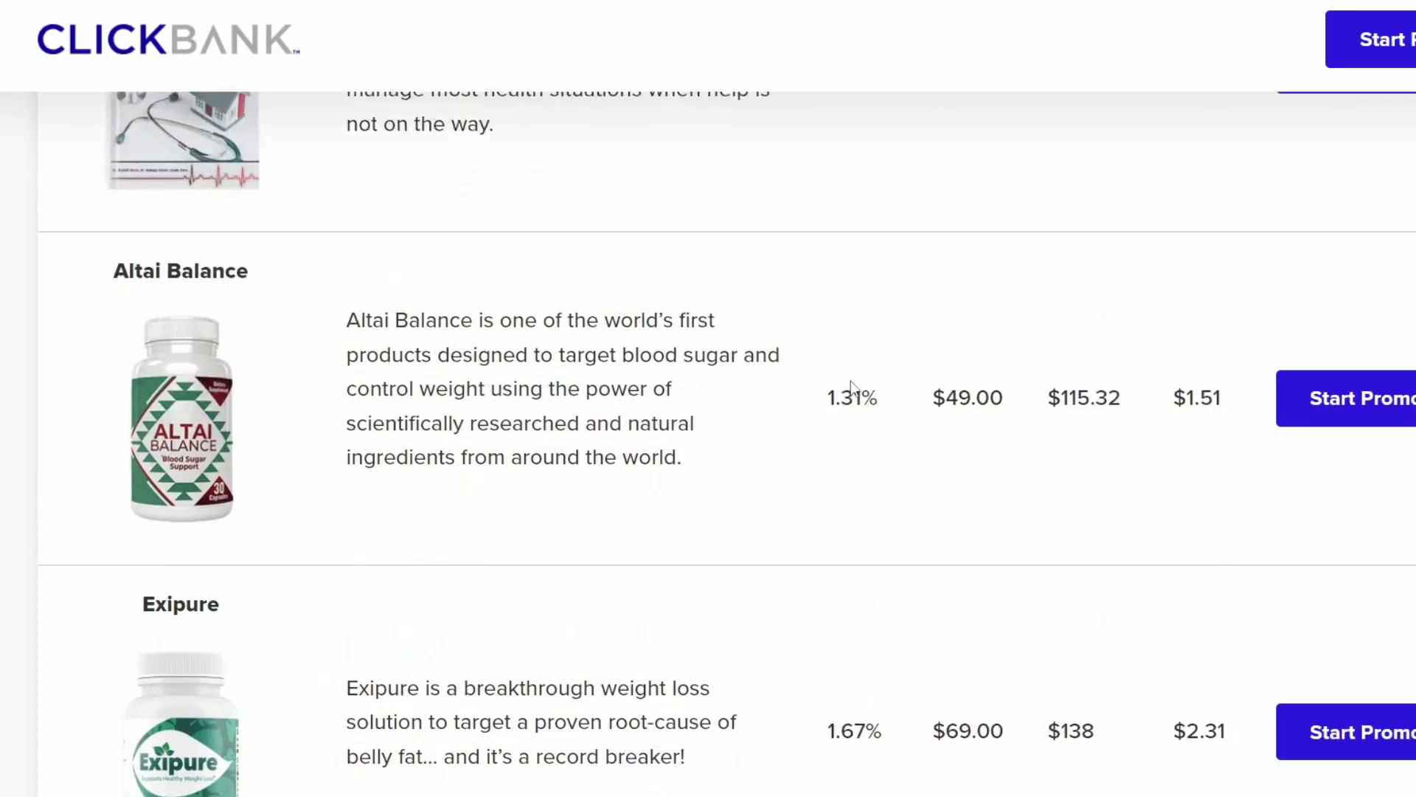
{"action": "scroll", "coordinate": [853, 387], "scroll_direction": "up", "scroll_amount": 5}
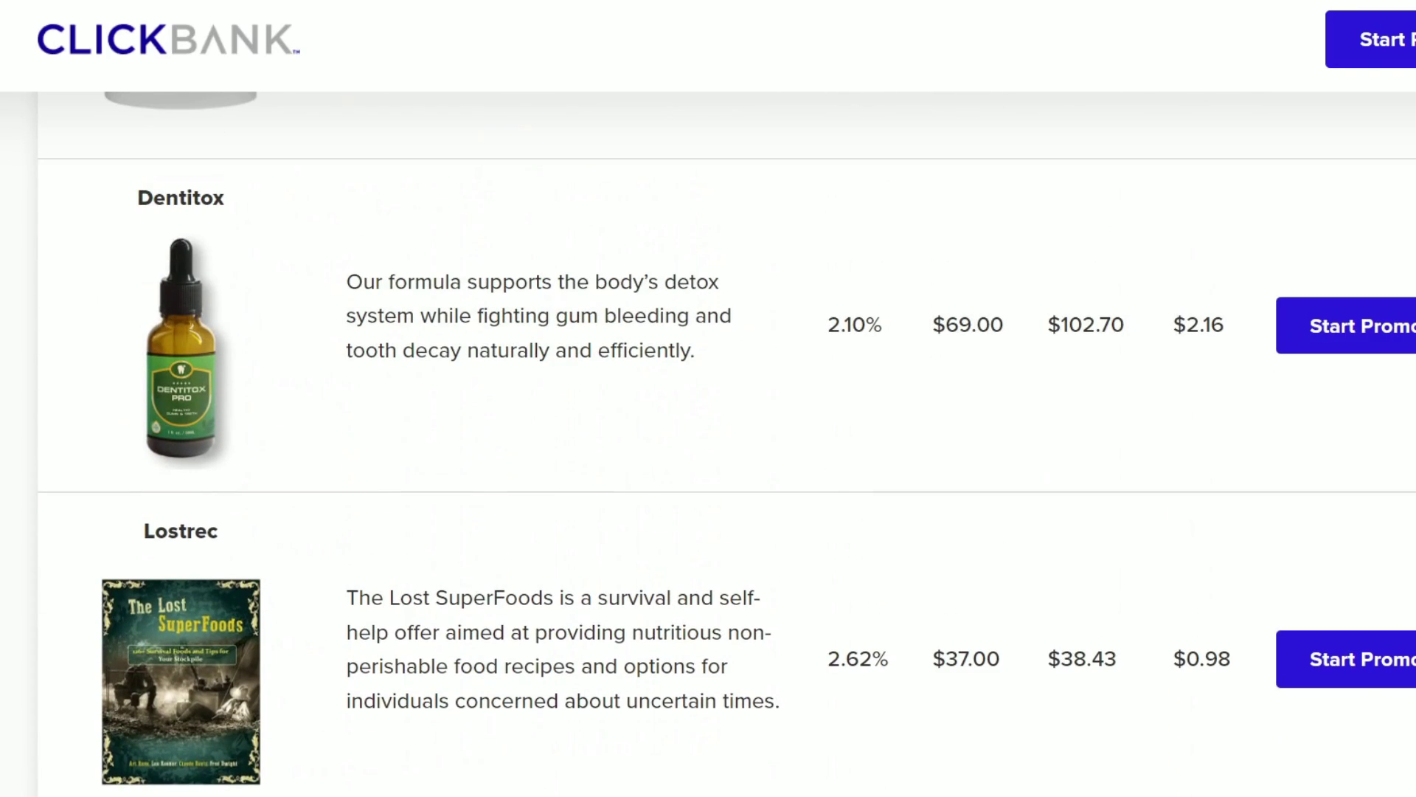
{"action": "scroll", "coordinate": [626, 351], "scroll_direction": "up", "scroll_amount": 3}
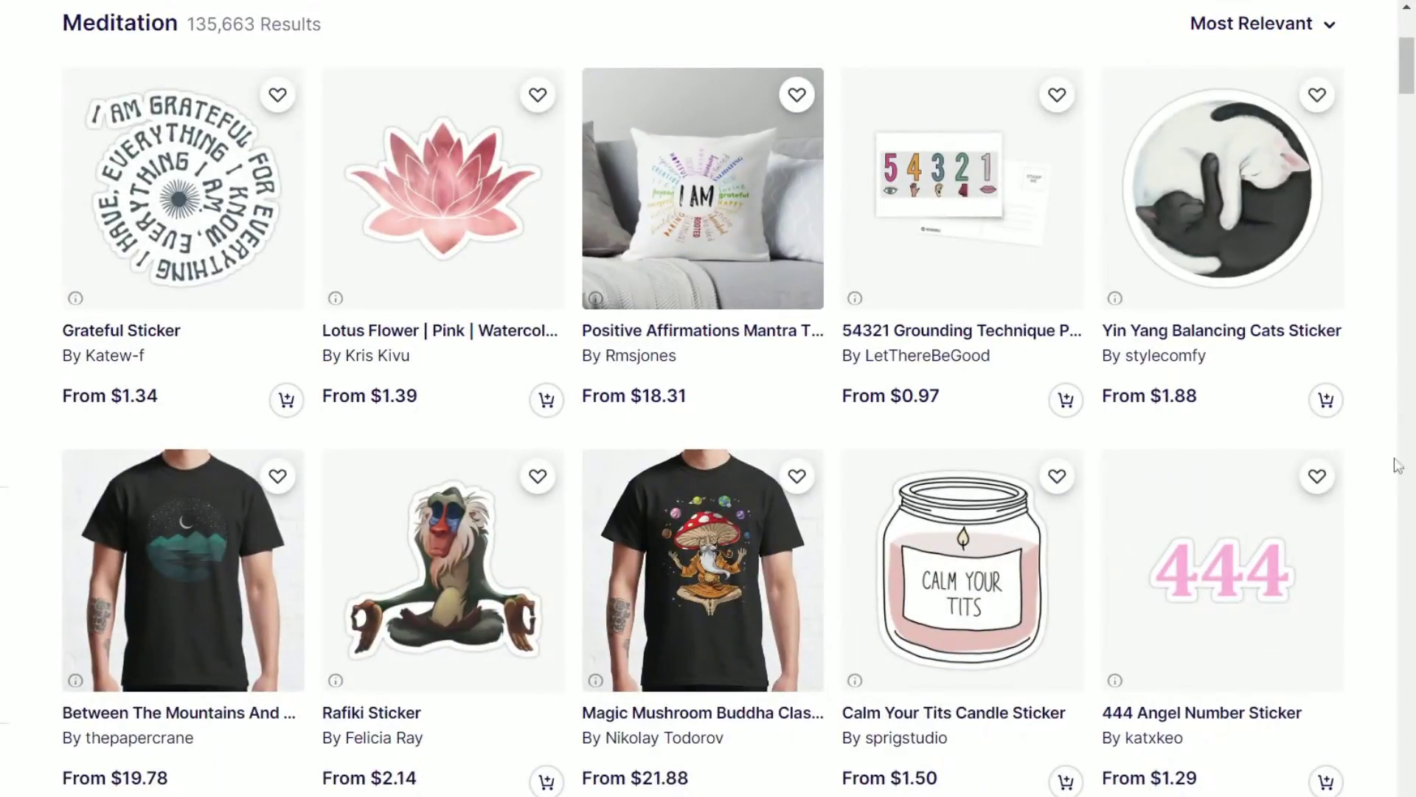
{"action": "scroll", "coordinate": [1239, 379], "scroll_direction": "down", "scroll_amount": 5}
{"action": "scroll", "coordinate": [220, 516], "scroll_direction": "down", "scroll_amount": 10}
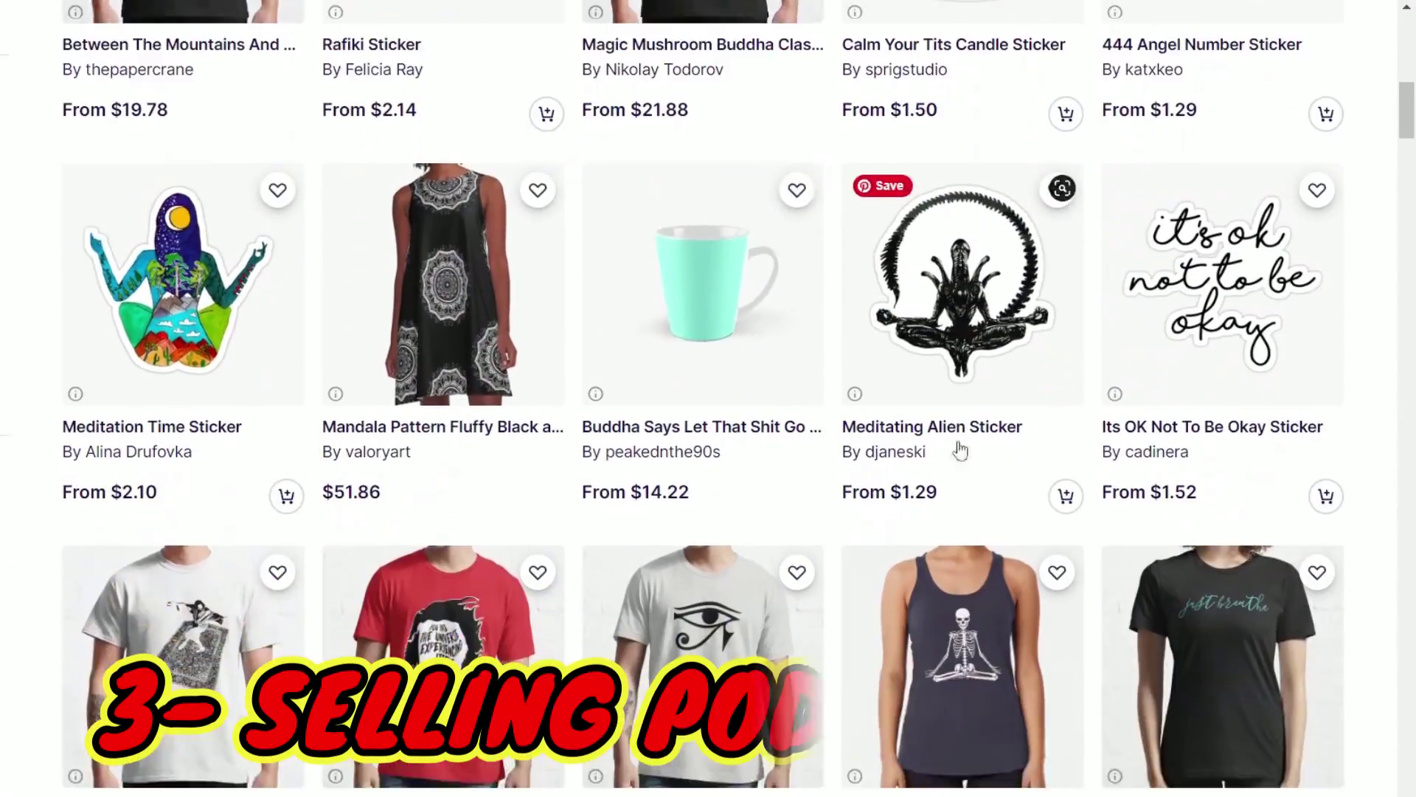
{"action": "scroll", "coordinate": [779, 582], "scroll_direction": "down", "scroll_amount": 6}
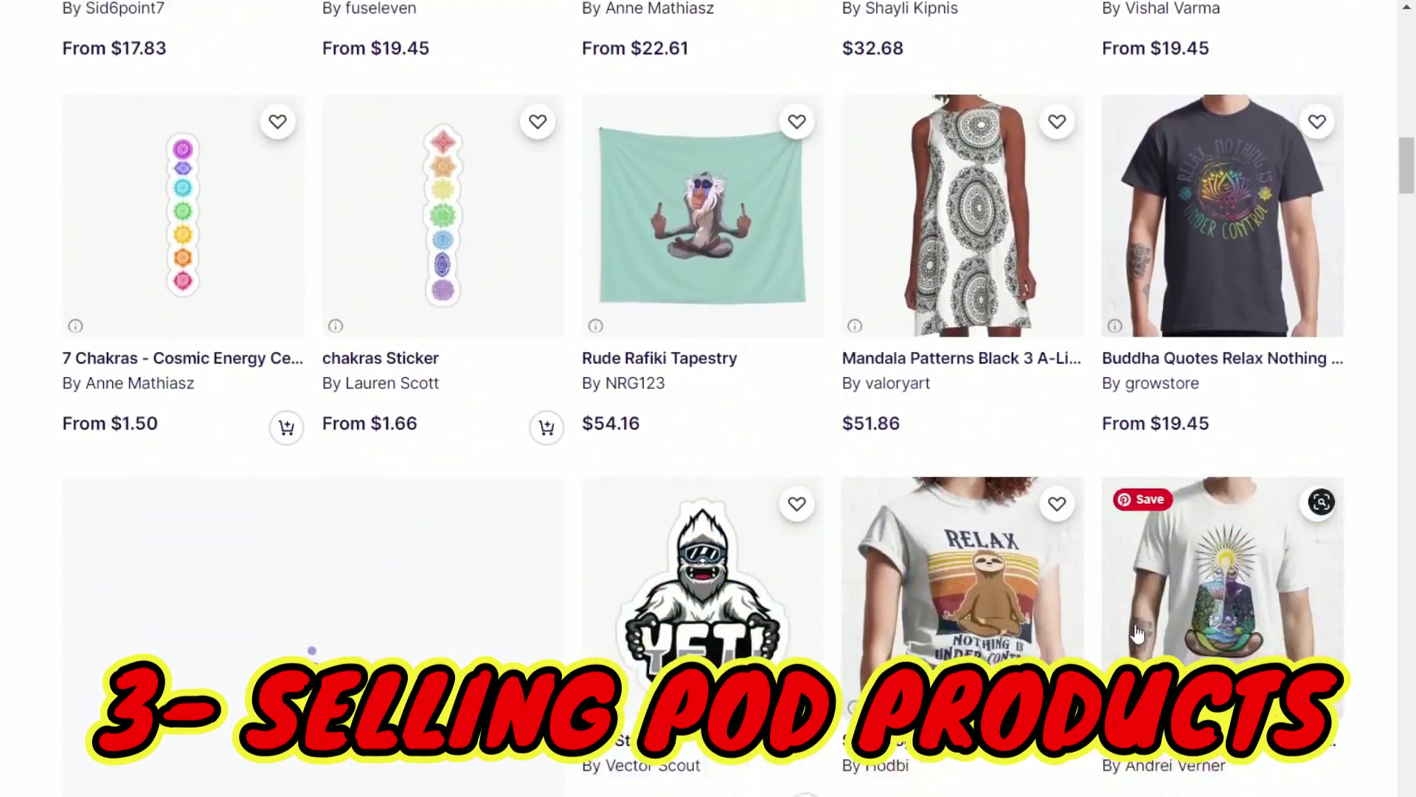
{"action": "scroll", "coordinate": [286, 660], "scroll_direction": "down", "scroll_amount": 9}
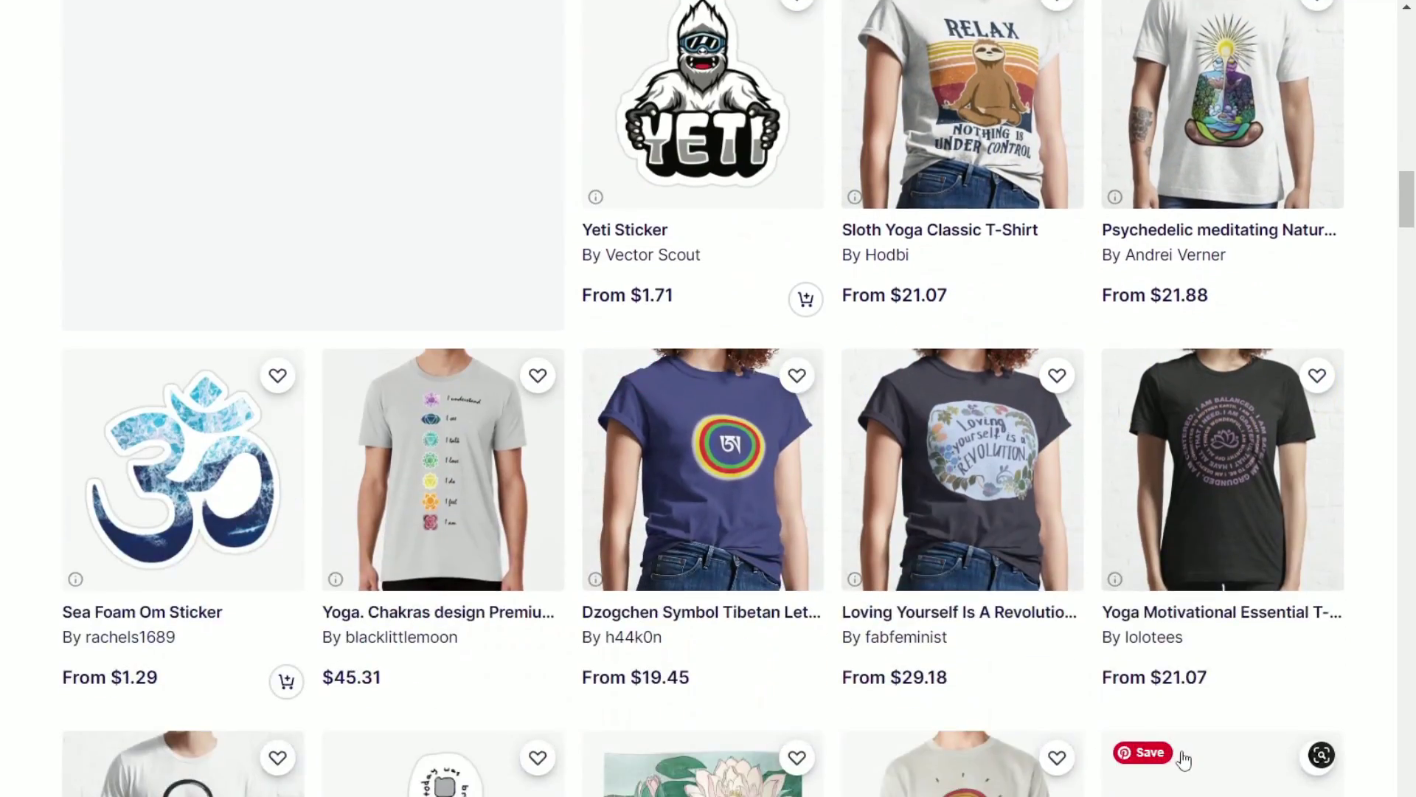
{"action": "scroll", "coordinate": [568, 587], "scroll_direction": "up", "scroll_amount": 20}
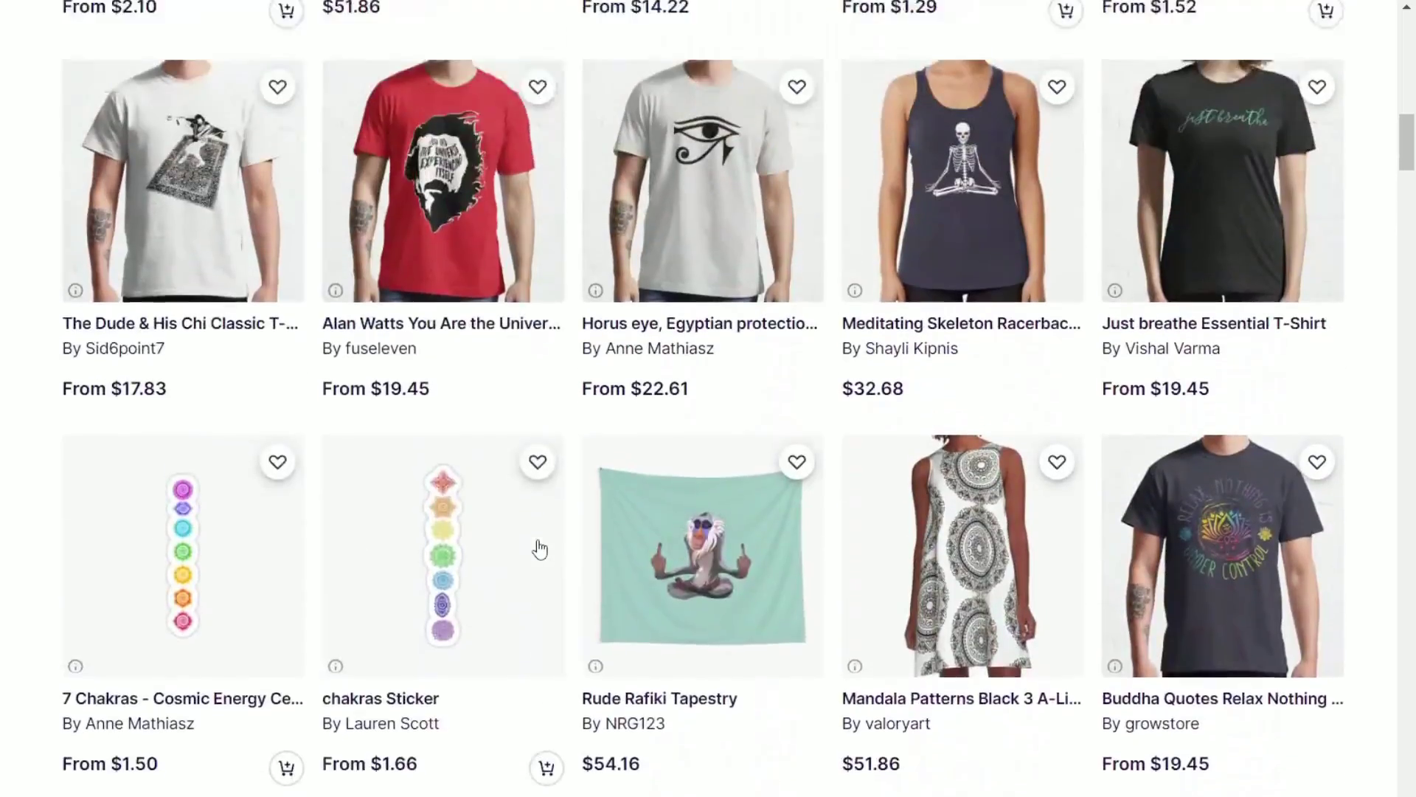
{"action": "scroll", "coordinate": [539, 549], "scroll_direction": "up", "scroll_amount": 4}
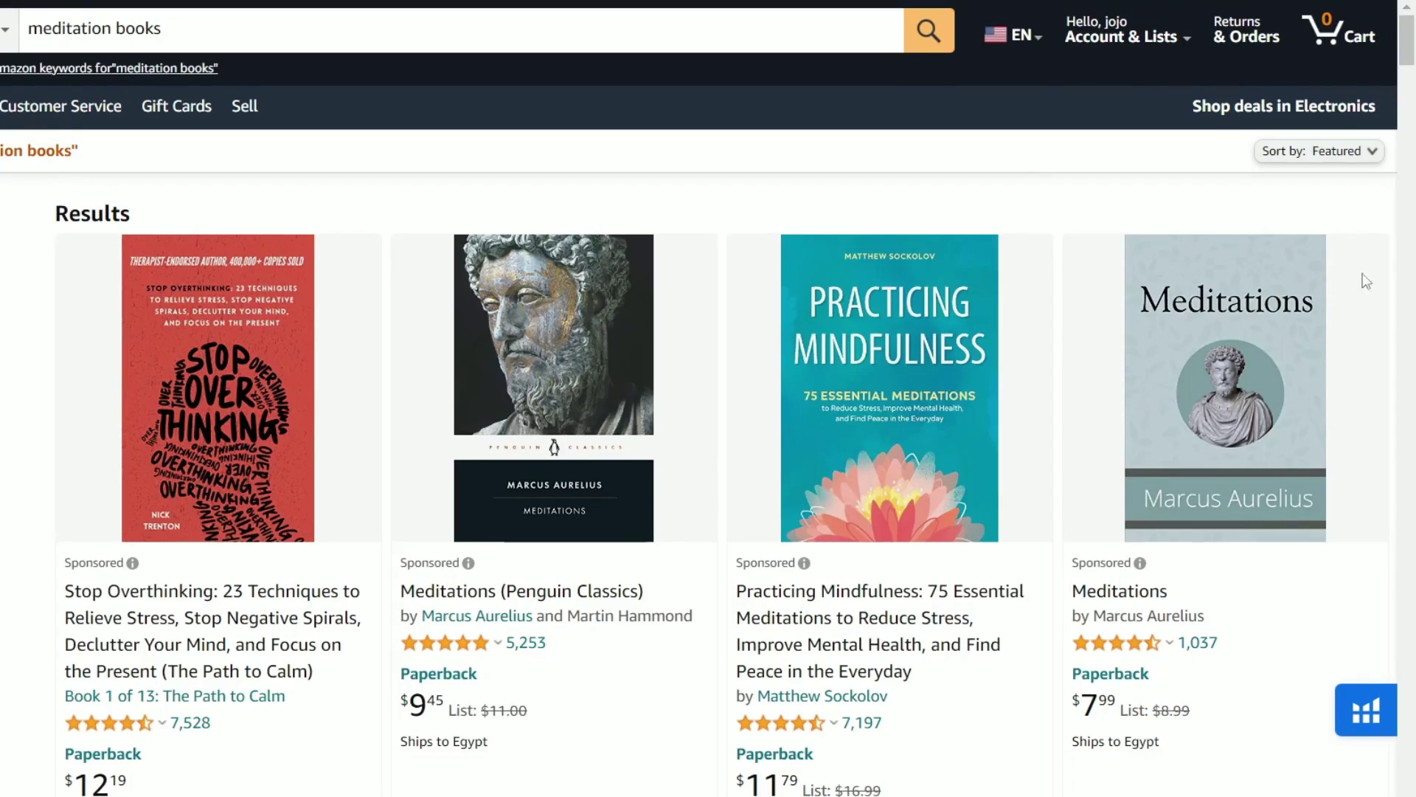
{"action": "scroll", "coordinate": [1086, 441], "scroll_direction": "down", "scroll_amount": 8}
{"action": "scroll", "coordinate": [1086, 440], "scroll_direction": "down", "scroll_amount": 18}
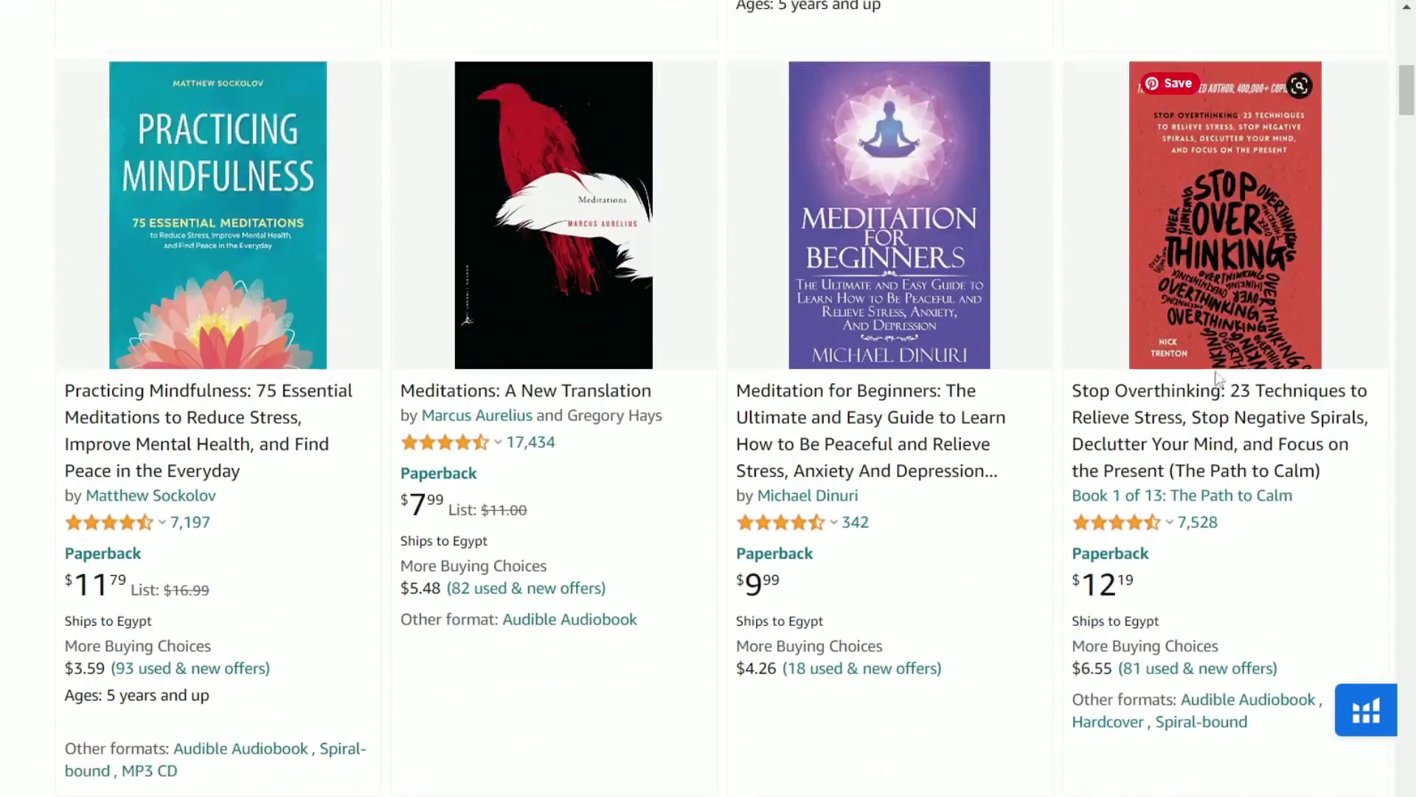
{"action": "scroll", "coordinate": [1125, 496], "scroll_direction": "down", "scroll_amount": 7}
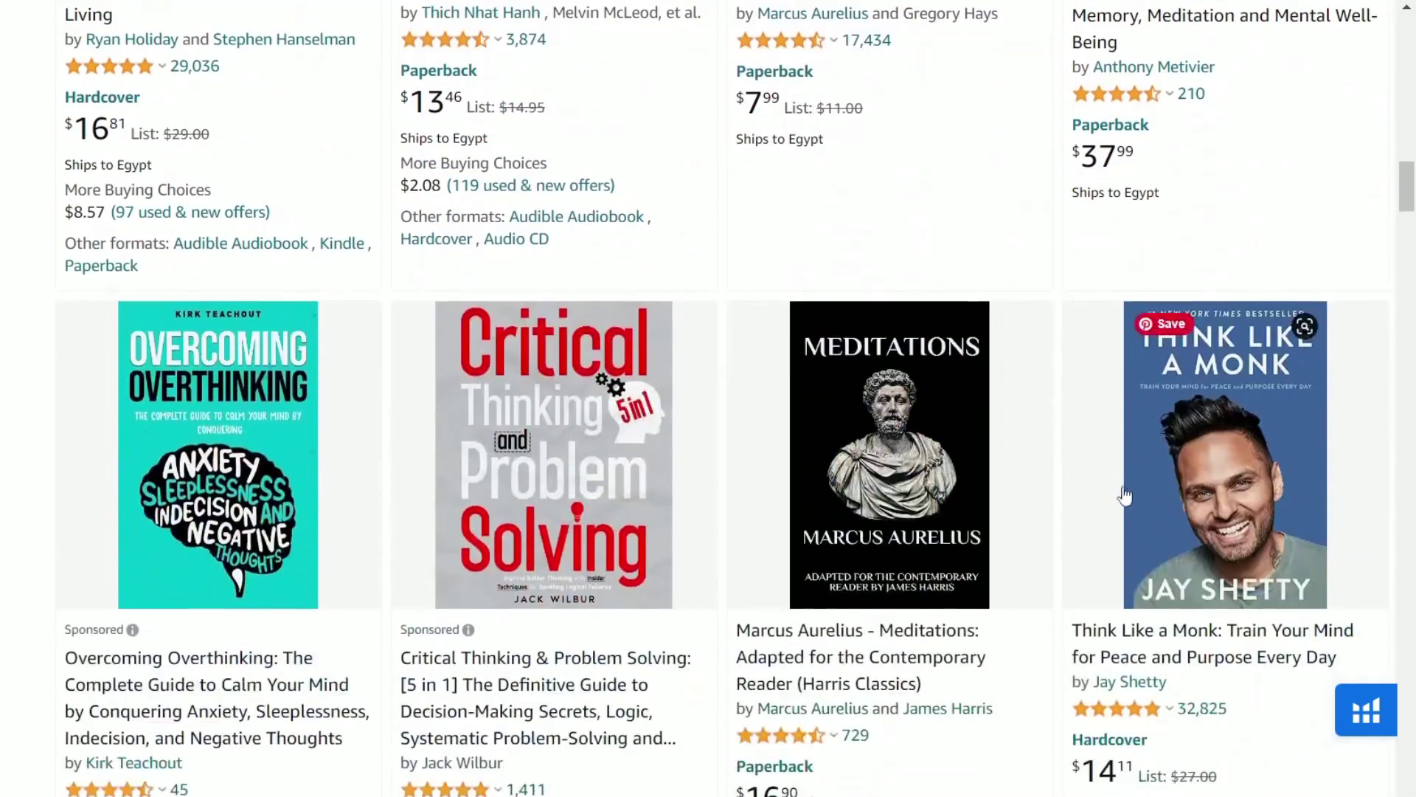
{"action": "scroll", "coordinate": [536, 341], "scroll_direction": "down", "scroll_amount": 16}
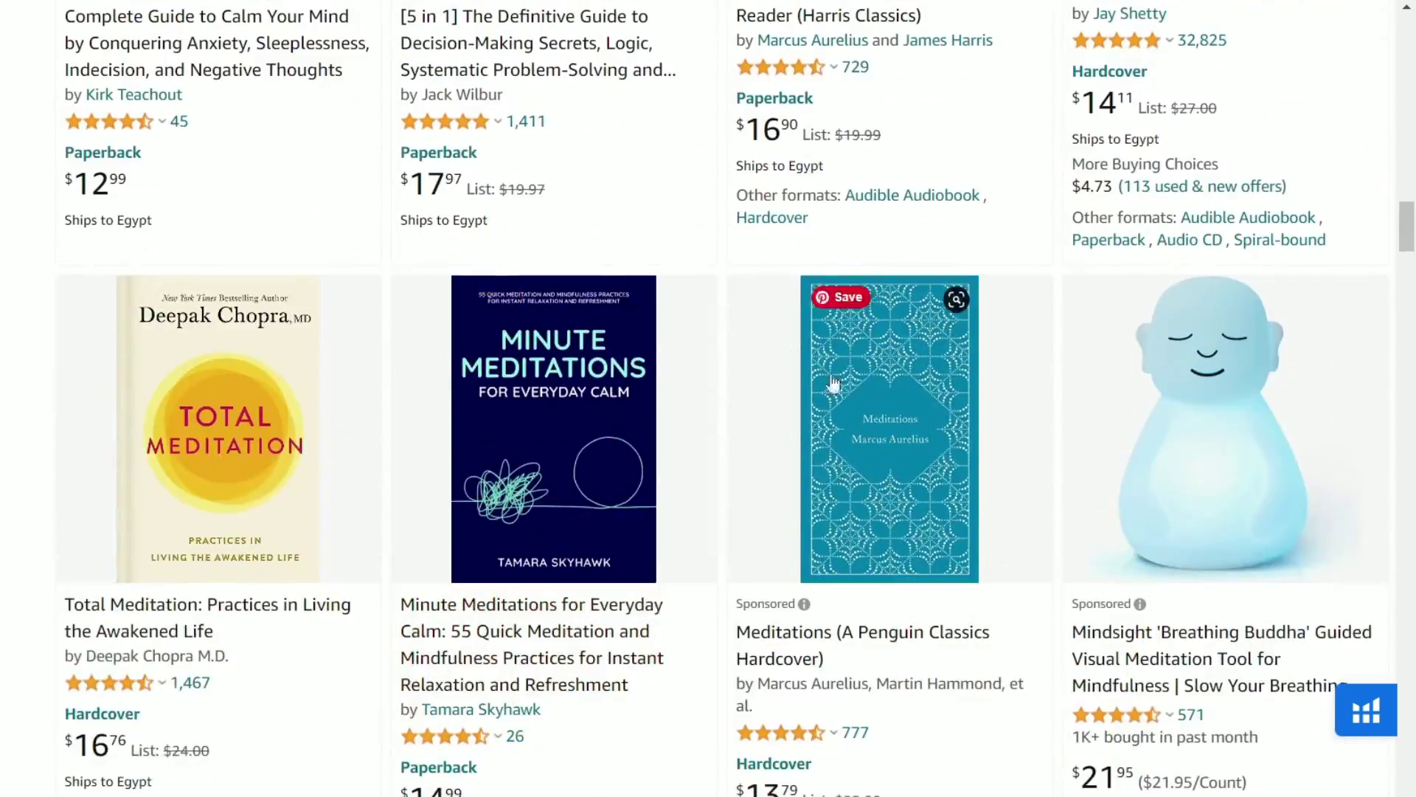
{"action": "scroll", "coordinate": [231, 443], "scroll_direction": "down", "scroll_amount": 5}
{"action": "scroll", "coordinate": [1177, 390], "scroll_direction": "down", "scroll_amount": 6}
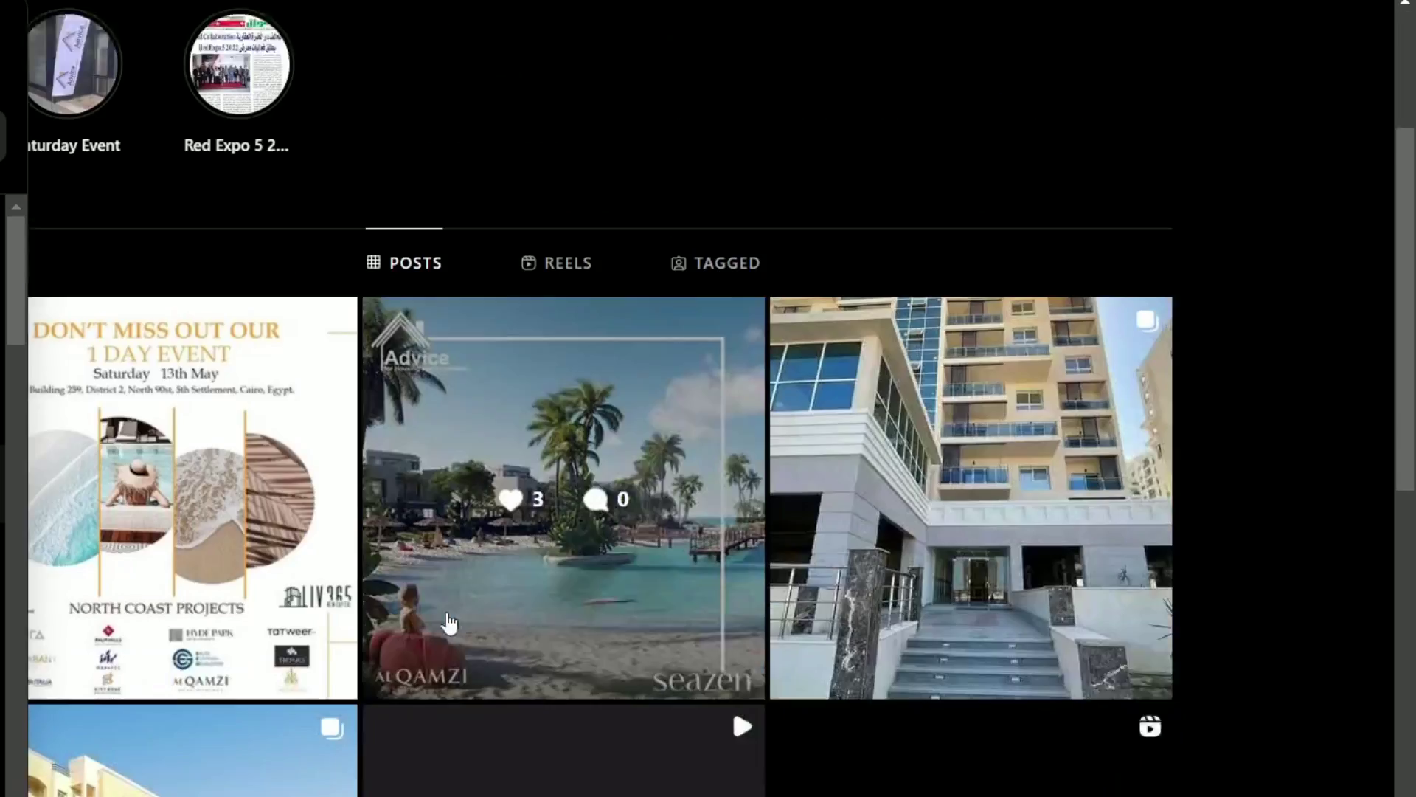
{"action": "scroll", "coordinate": [590, 443], "scroll_direction": "down", "scroll_amount": 1}
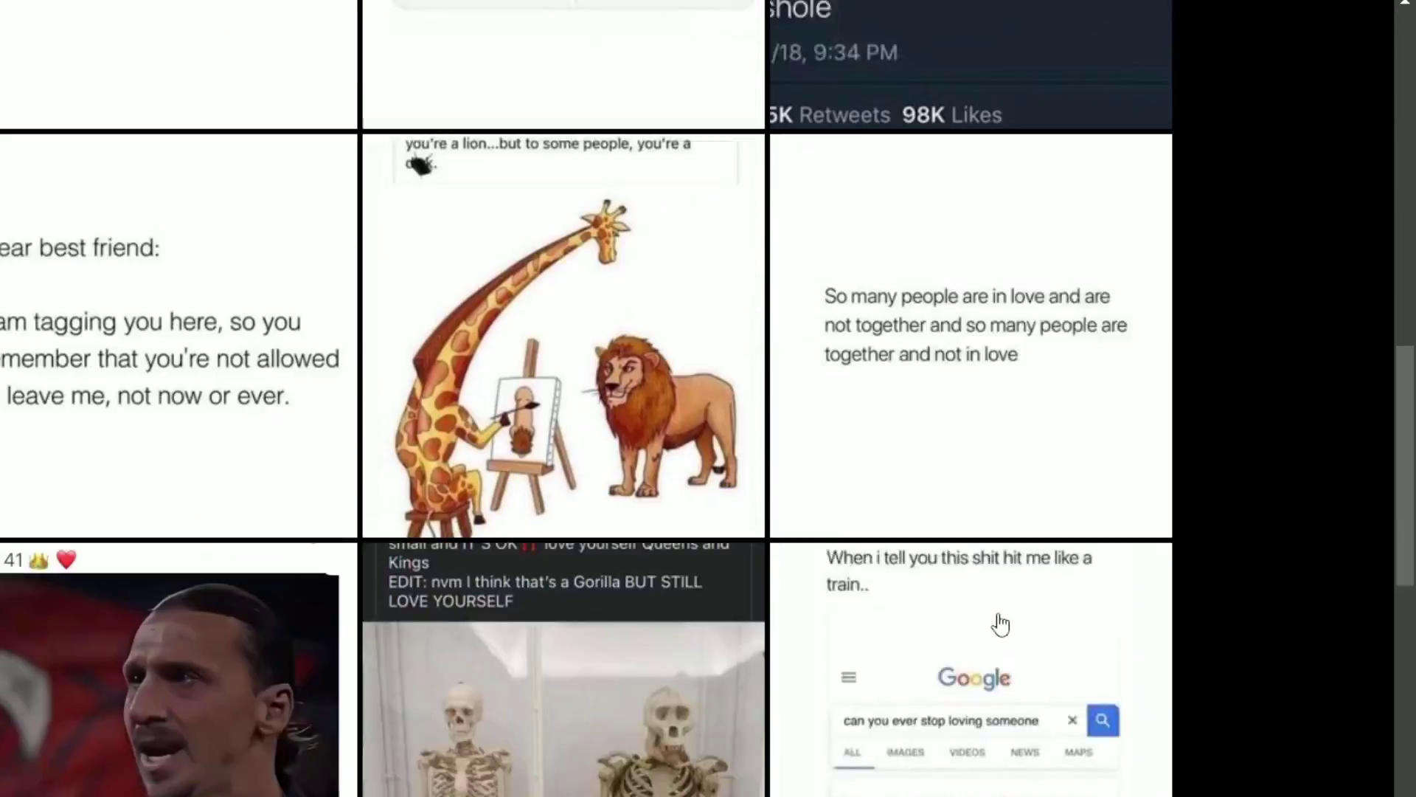
{"action": "scroll", "coordinate": [1000, 625], "scroll_direction": "down", "scroll_amount": 2}
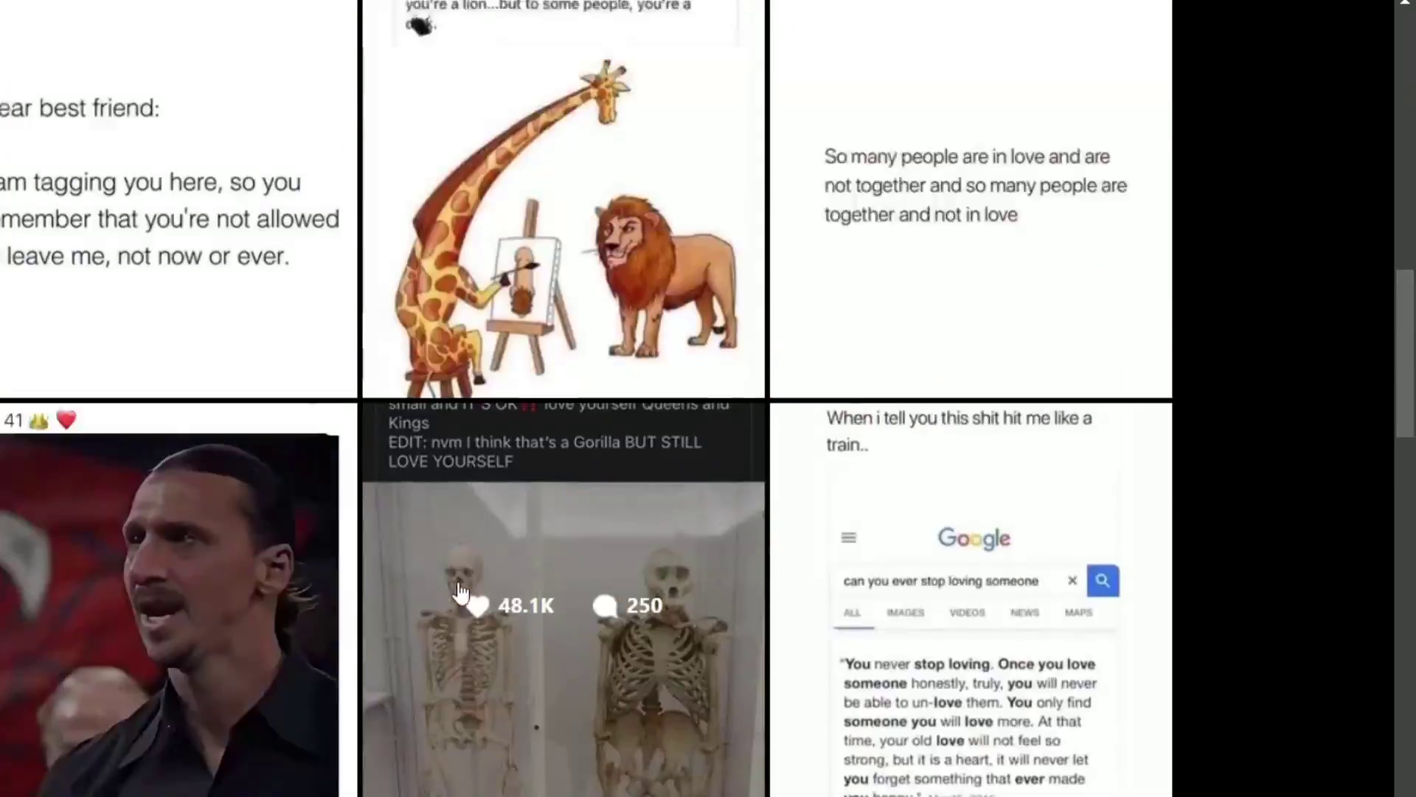